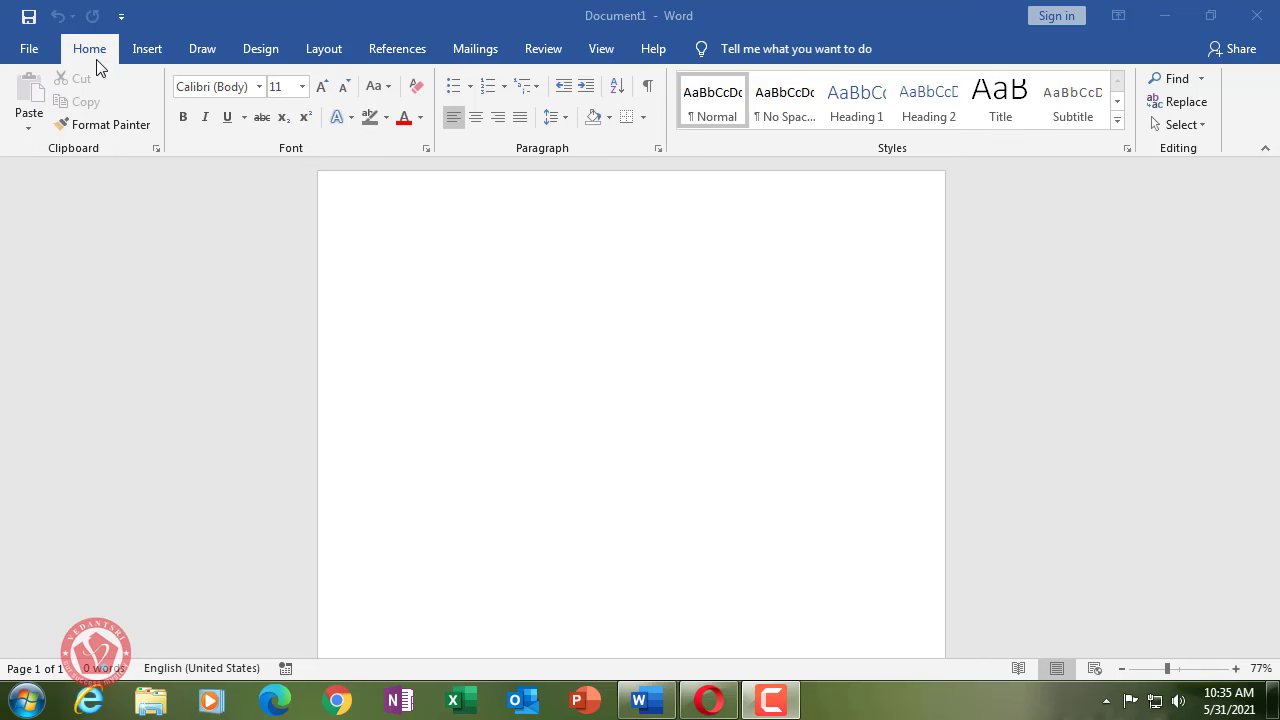
- Type sample text on the empty page, enlarge it to size 18, then delete it
{"action": "left_click", "coordinate": [500, 292]}
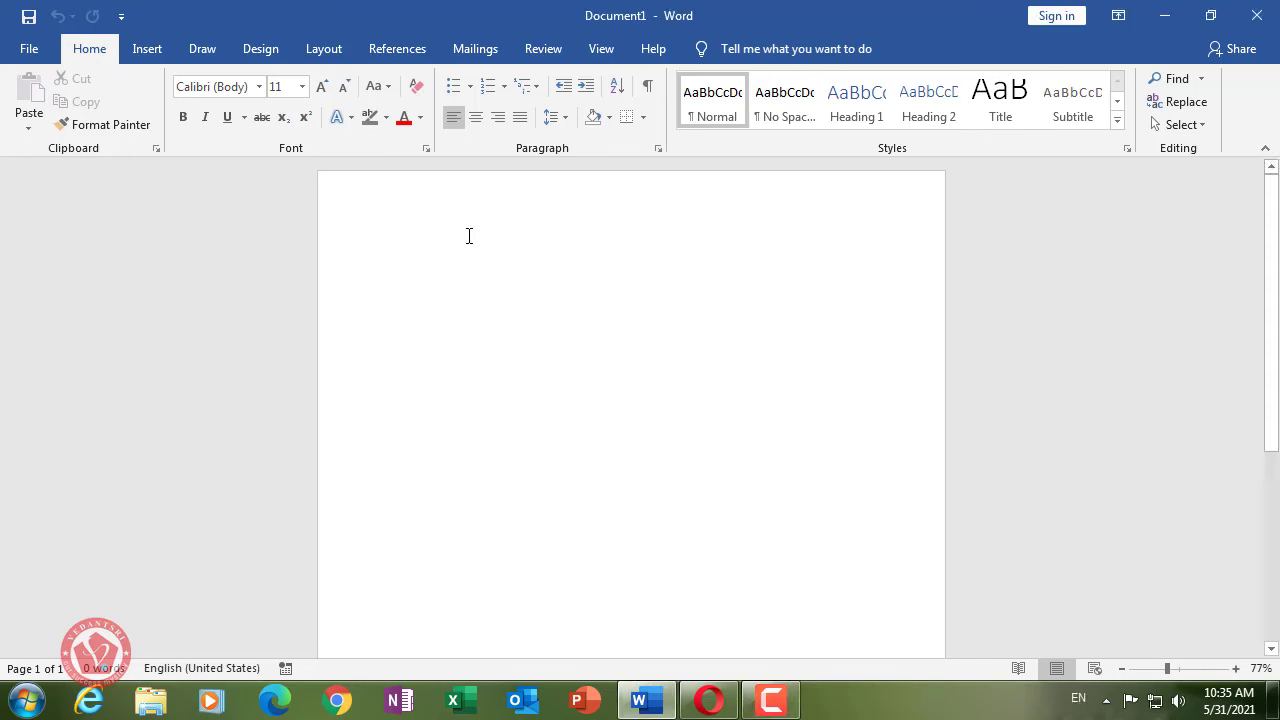
{"action": "type", "text": "jsdalj hlkjasdh lkj"}
{"action": "key", "text": "ctrl+a"}
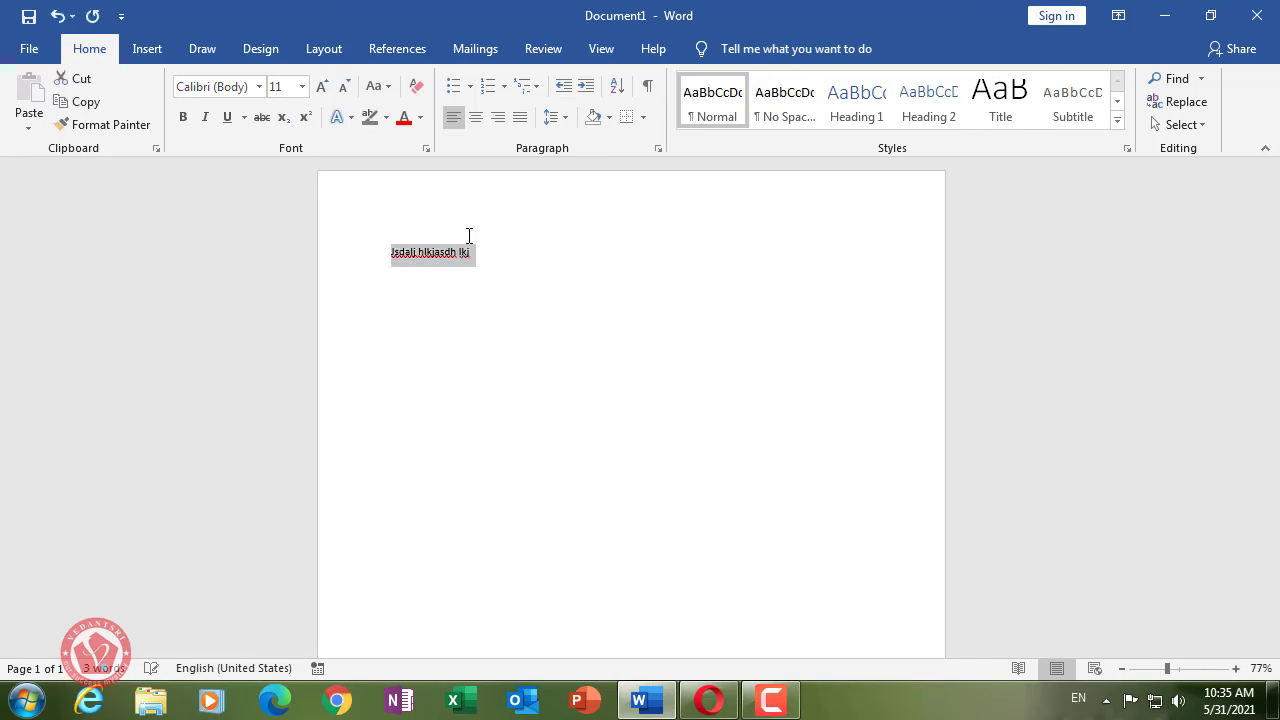
{"action": "key", "text": "ctrl+shift+period"}
{"action": "key", "text": "ctrl+shift+period"}
{"action": "key", "text": "ctrl+shift+period"}
{"action": "key", "text": "ctrl+shift+period"}
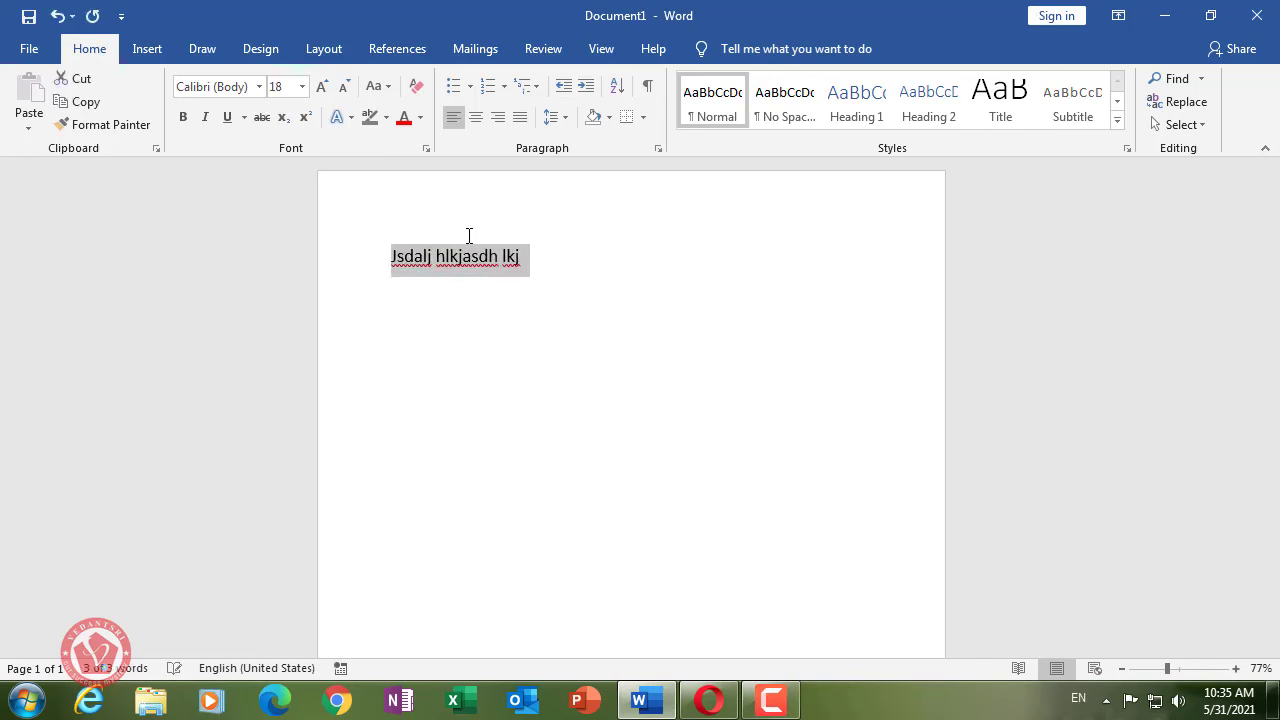
{"action": "type", "text": "kjdhlkjfah lkjdhlkjasdhsfjkdhlkfj"}
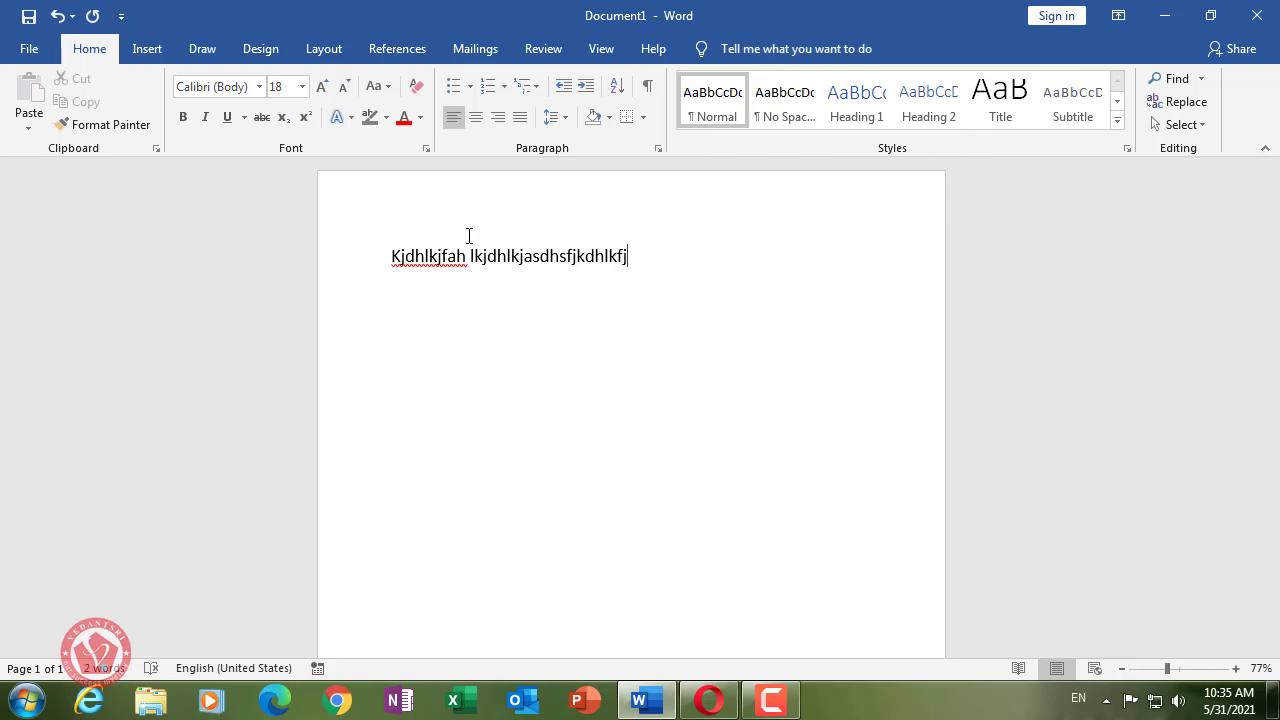
{"action": "key", "text": "ctrl+a"}
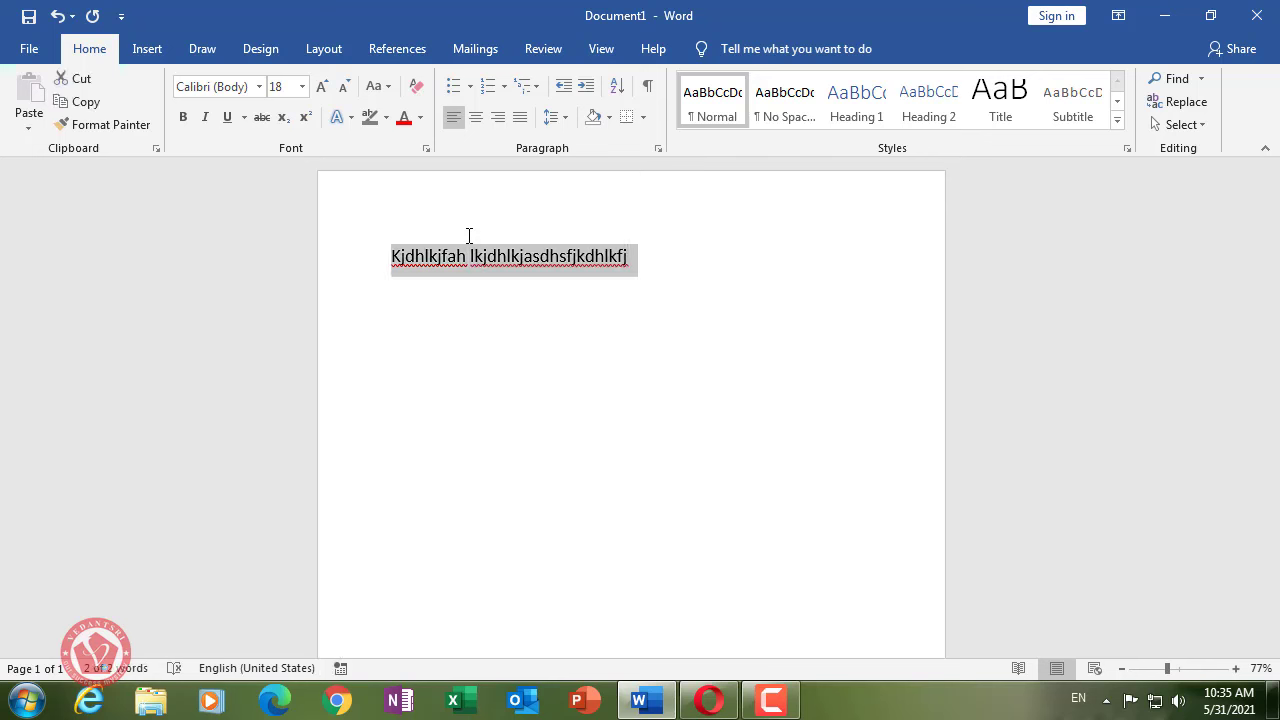
{"action": "key", "text": "Delete"}
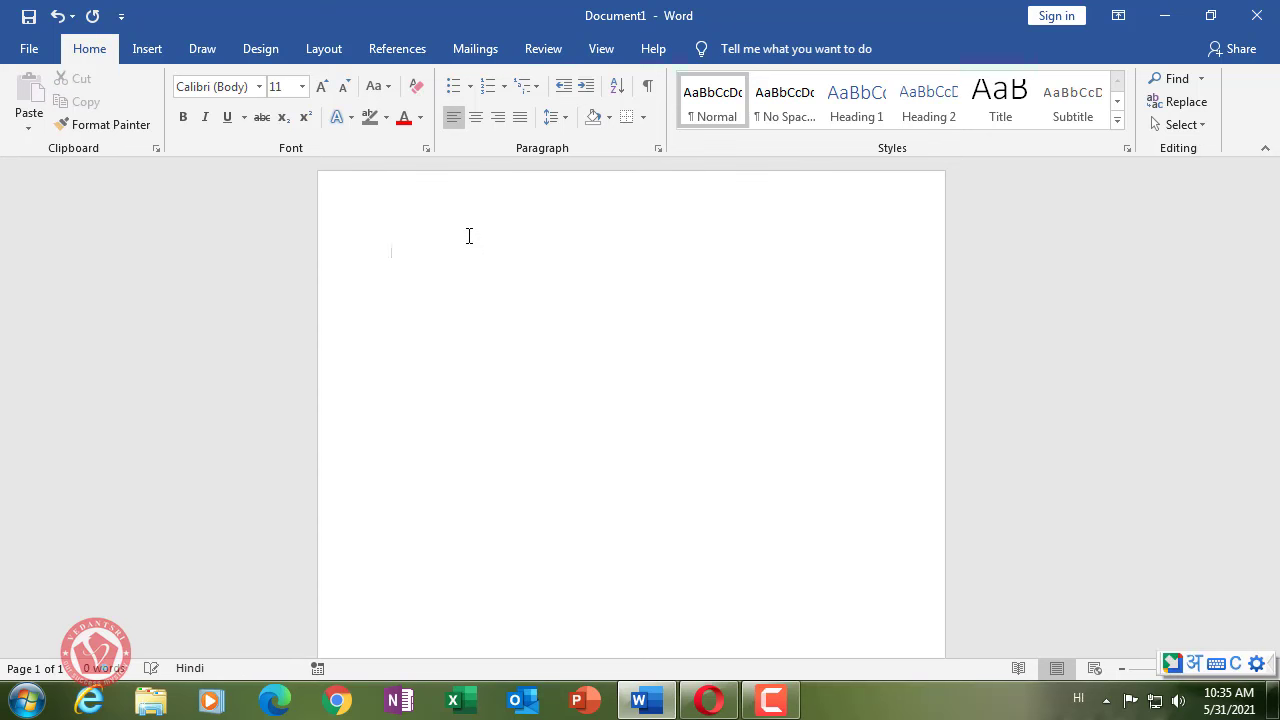
- Type a Hindi transliterated line, delete it, and switch input back to English
{"action": "type", "text": "kjd ;klajsd;fkljasd;lkfja;dklfajd"}
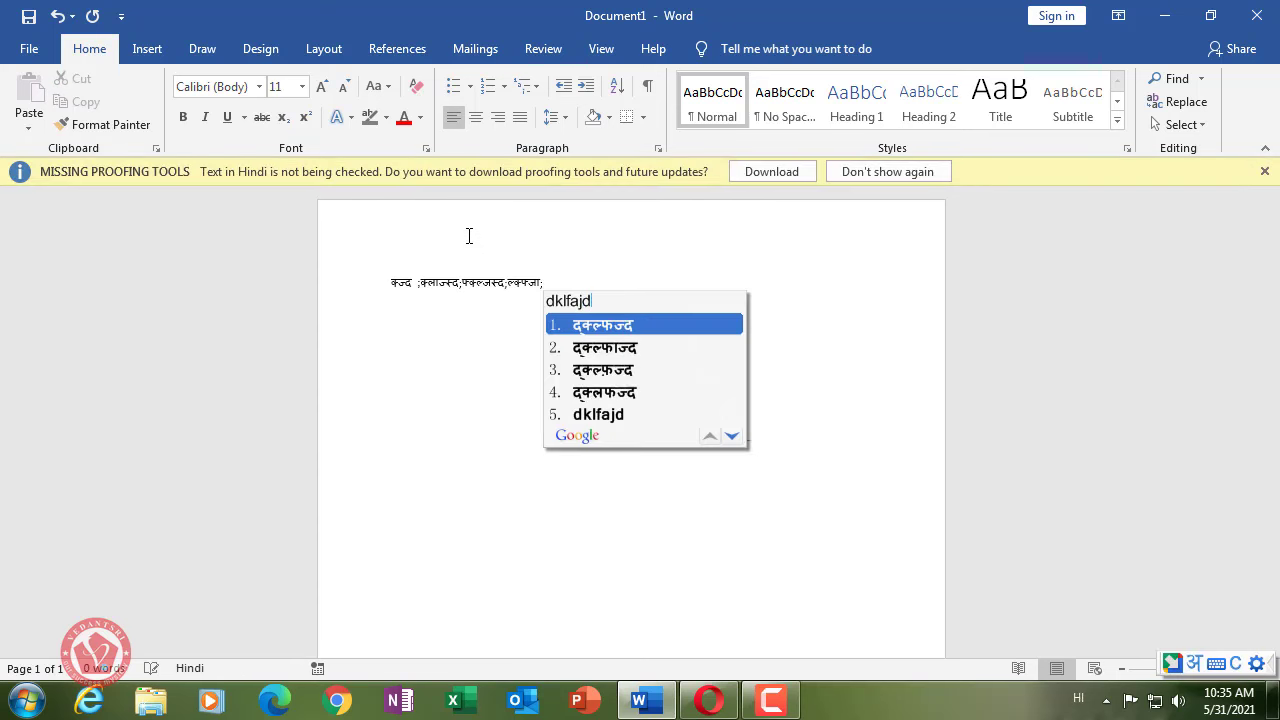
{"action": "key", "text": "Return"}
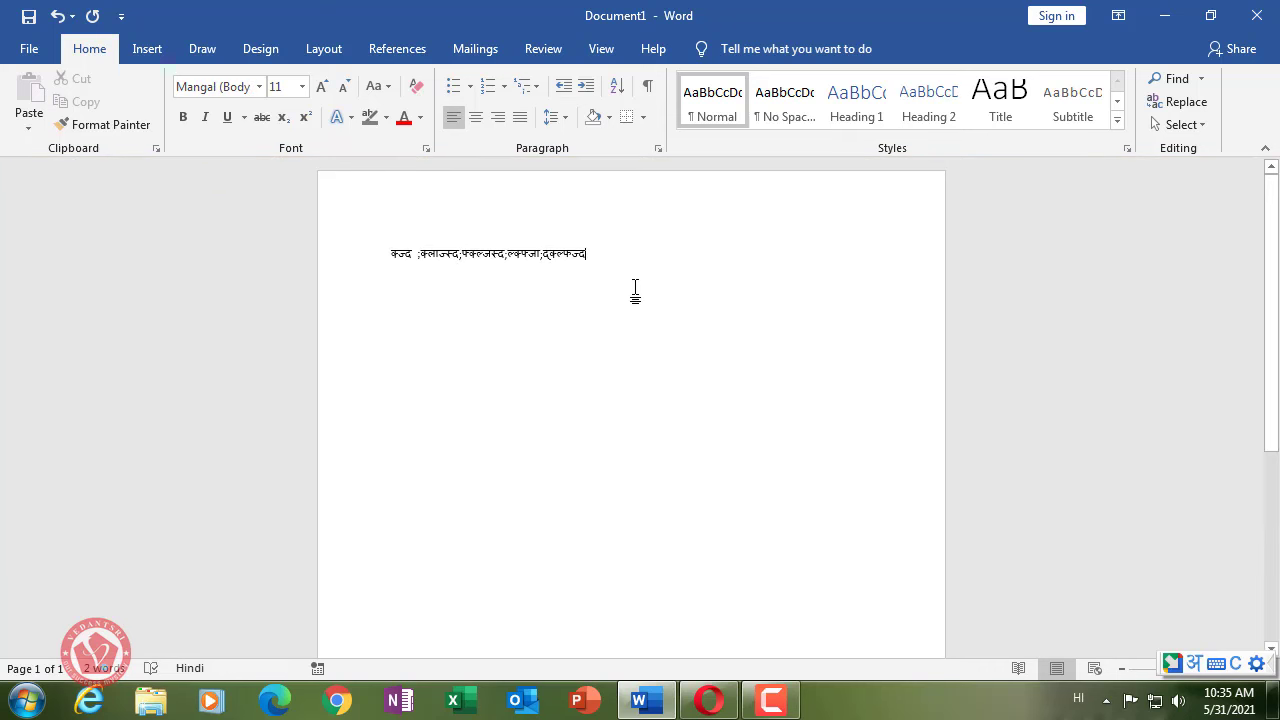
{"action": "key", "text": "ctrl+a"}
{"action": "key", "text": "Delete"}
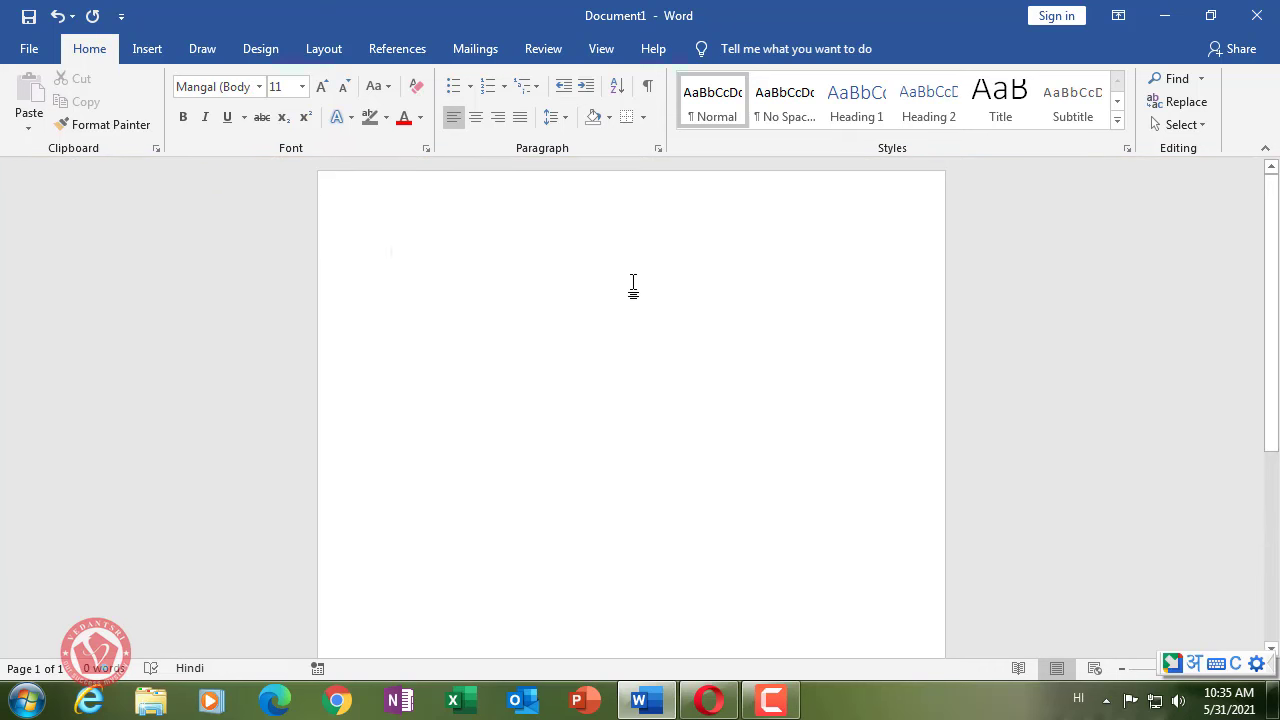
{"action": "key", "text": "alt+shift"}
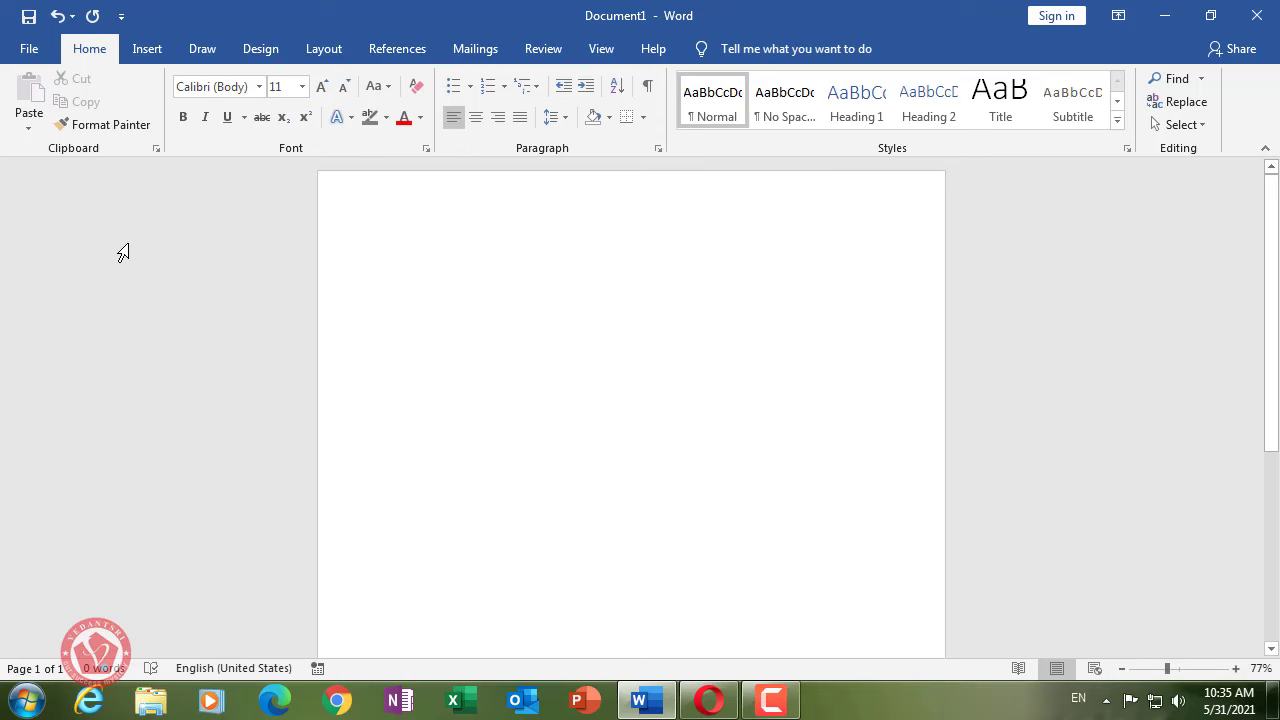
- Open the Language page of Word Options with Alt+F, T
{"action": "key", "text": "alt+f"}
{"action": "key", "text": "t"}
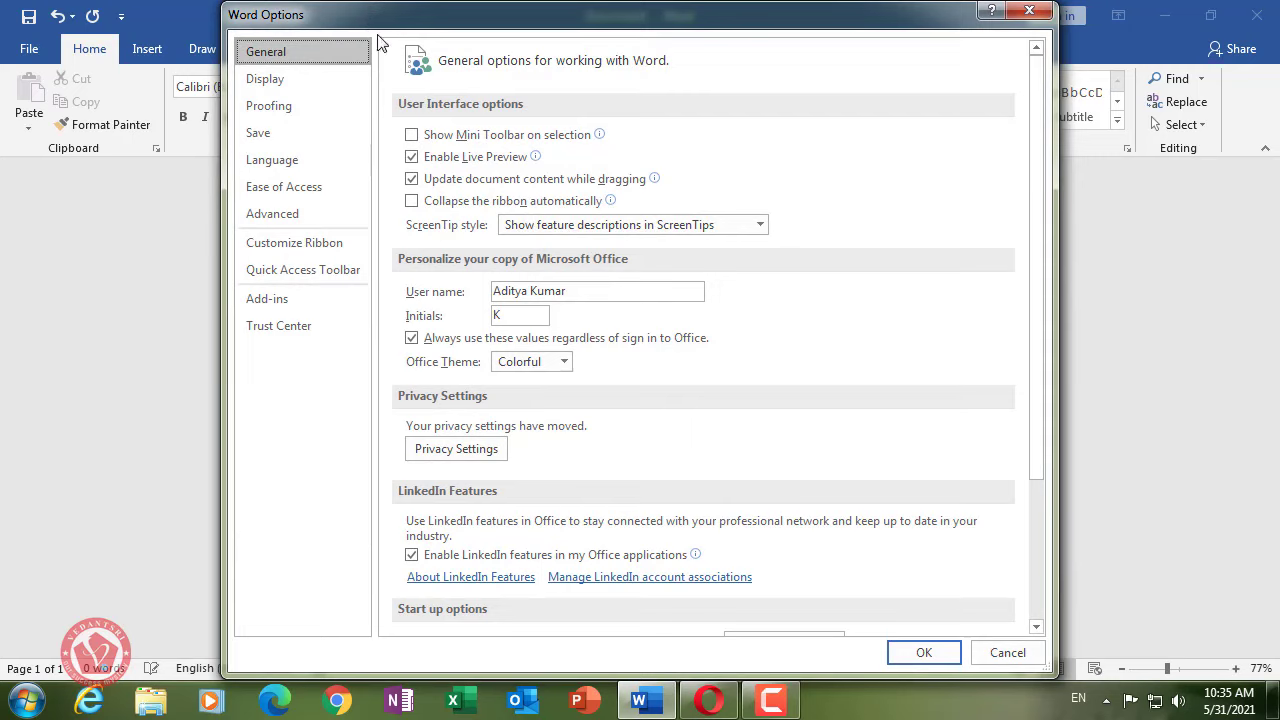
{"action": "left_click_drag", "start_coordinate": [371, 10], "coordinate": [396, 41]}
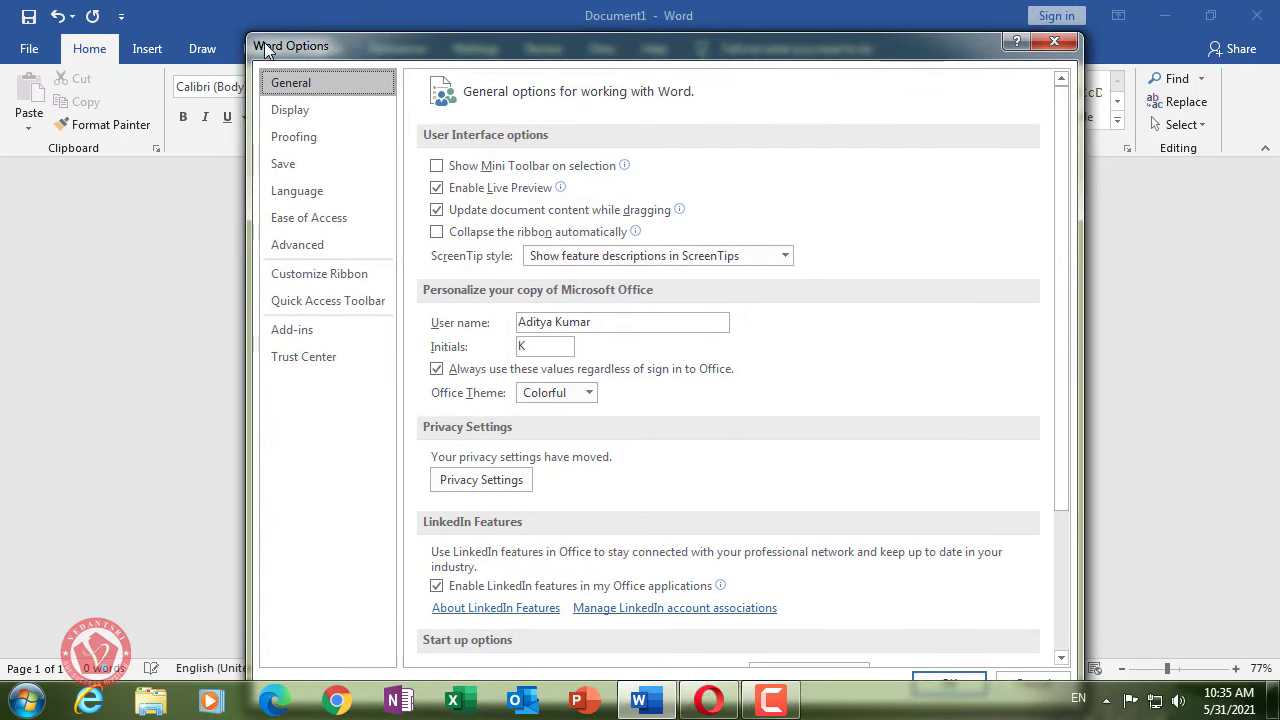
{"action": "left_click", "coordinate": [303, 164]}
{"action": "left_click", "coordinate": [300, 193]}
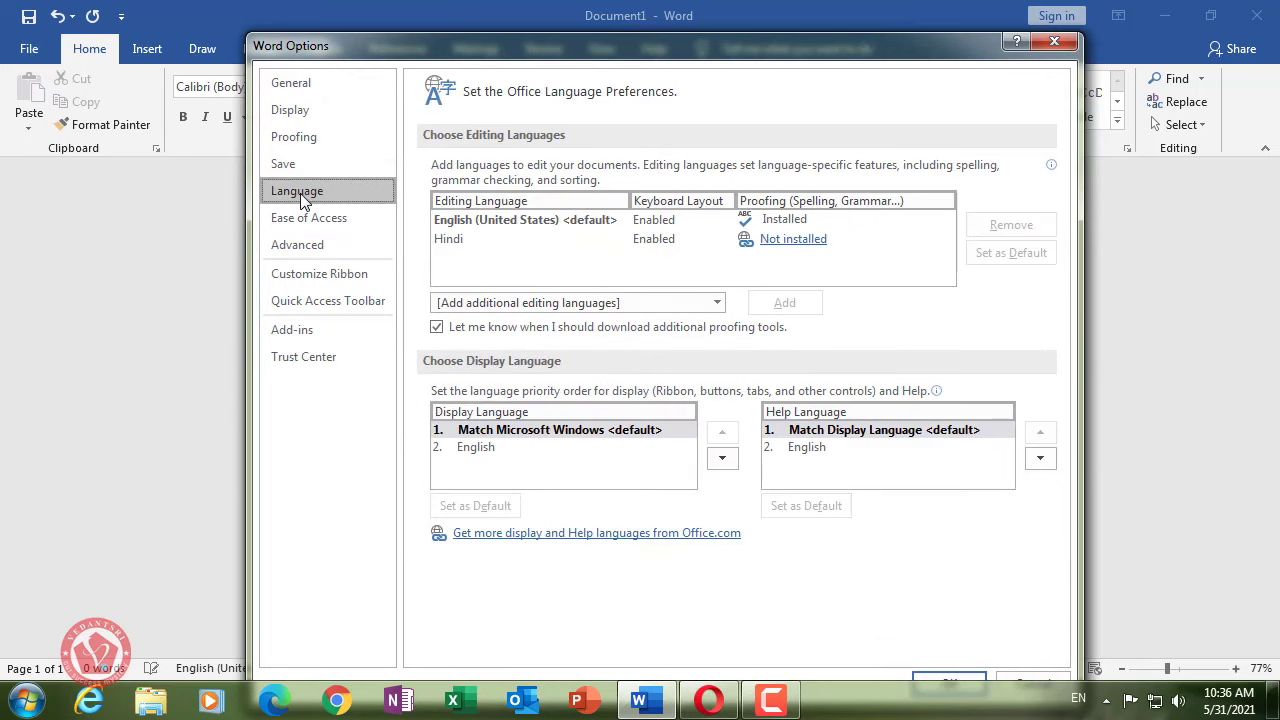
- Select the English (United States) and Hindi editing language rows in turn
{"action": "left_click", "coordinate": [556, 224]}
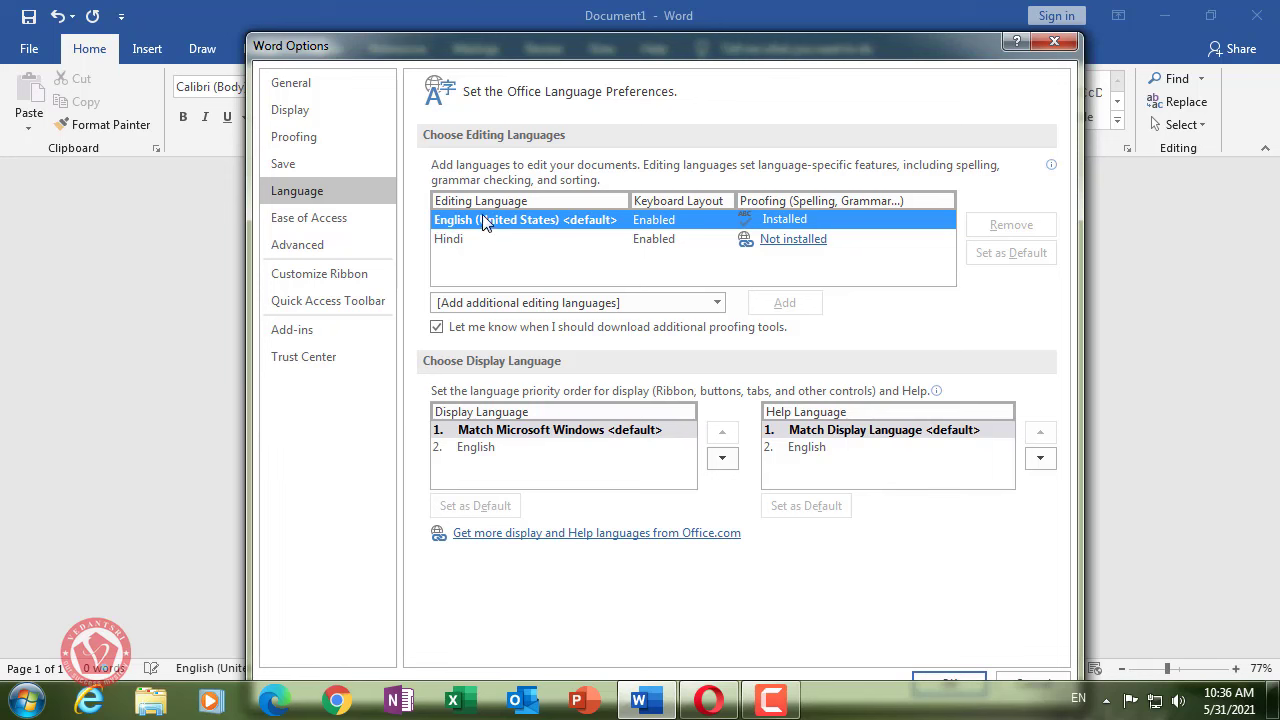
{"action": "left_click", "coordinate": [455, 245]}
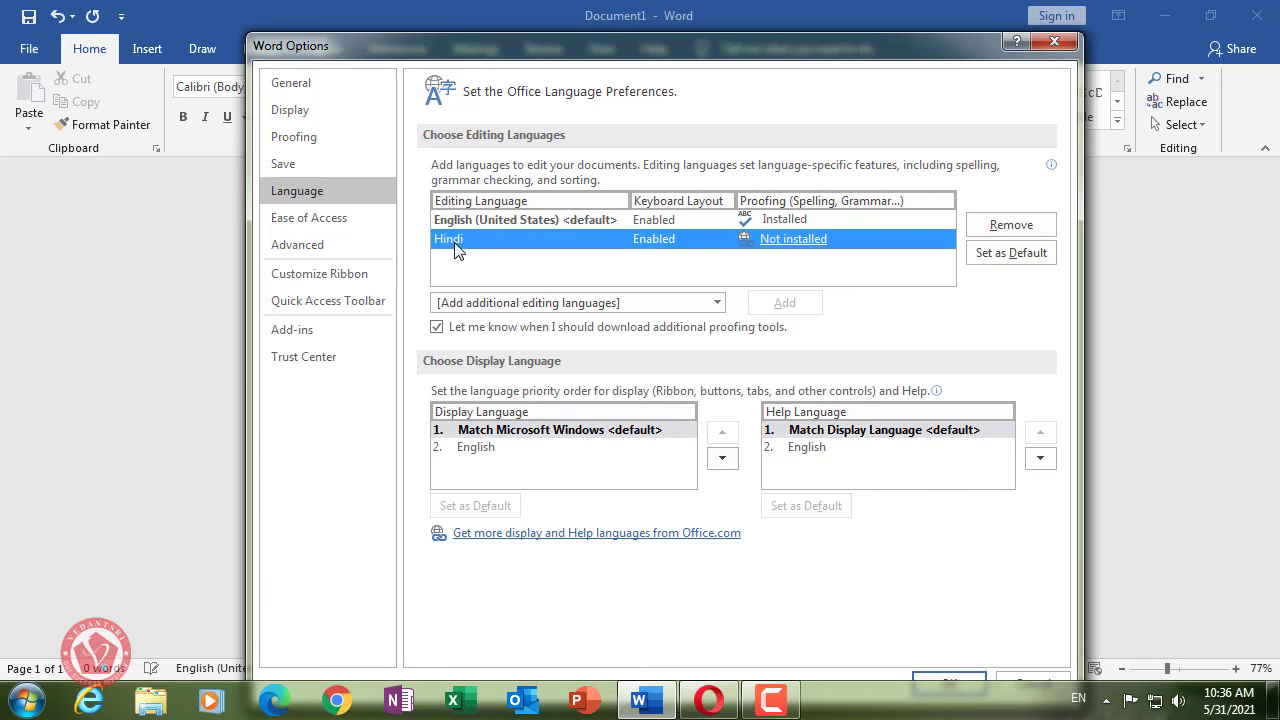
{"action": "left_click", "coordinate": [460, 226]}
{"action": "left_click", "coordinate": [458, 236]}
{"action": "left_click", "coordinate": [462, 228]}
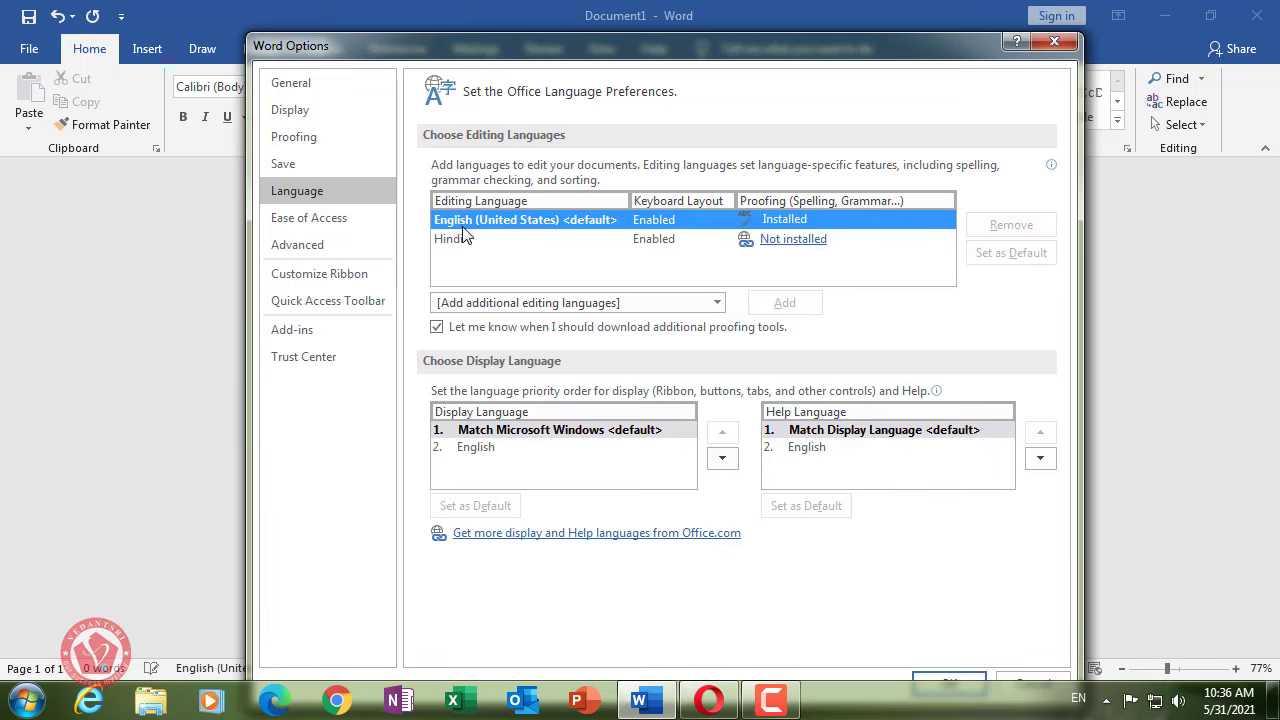
{"action": "left_click", "coordinate": [463, 239]}
{"action": "left_click", "coordinate": [462, 218]}
{"action": "left_click", "coordinate": [462, 242]}
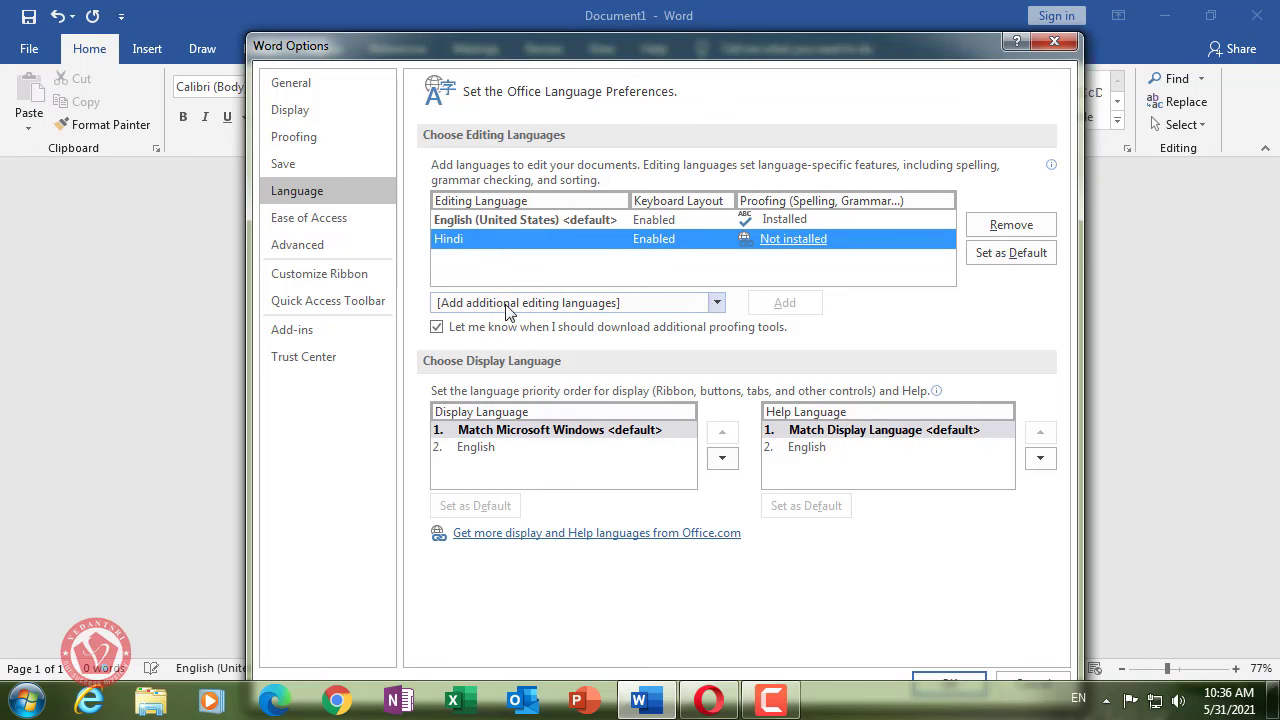
- Open the additional editing languages dropdown and scroll down toward Urdu (India)
{"action": "left_click", "coordinate": [717, 303]}
{"action": "scroll", "coordinate": [714, 400], "scroll_direction": "down", "scroll_amount": 1}
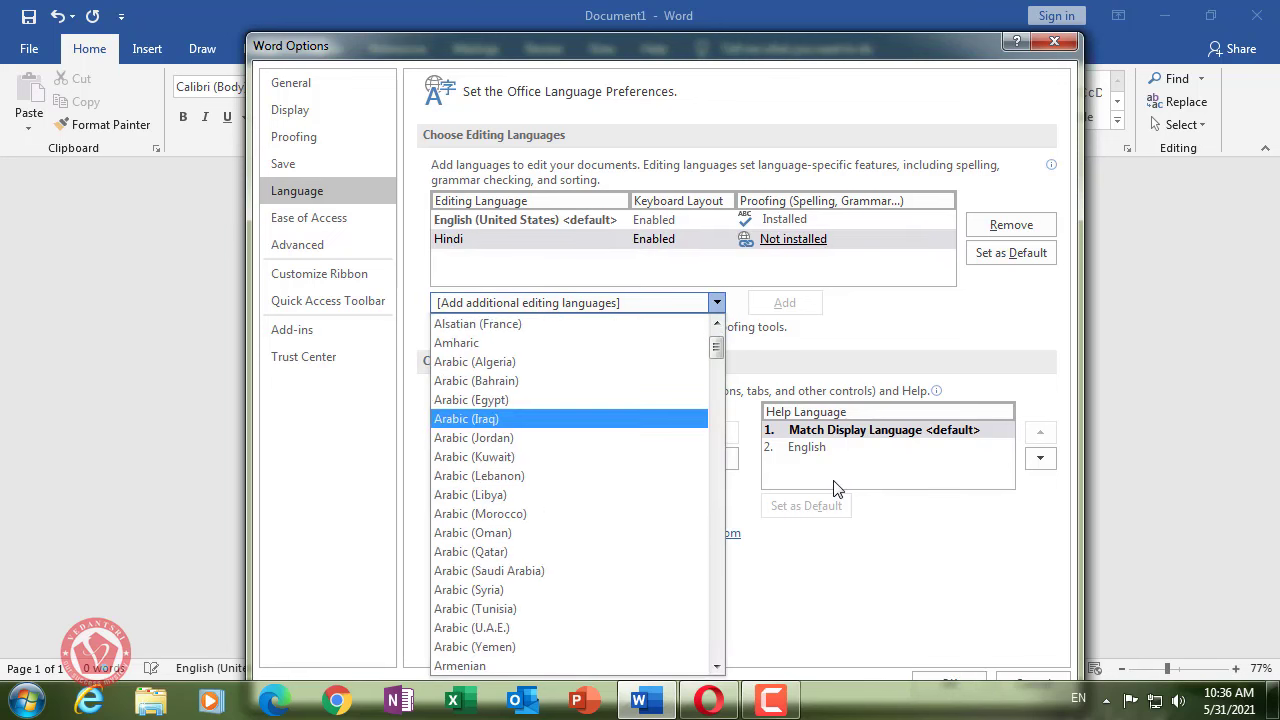
{"action": "scroll", "coordinate": [714, 395], "scroll_direction": "down", "scroll_amount": 1}
{"action": "scroll", "coordinate": [714, 380], "scroll_direction": "up", "scroll_amount": 2}
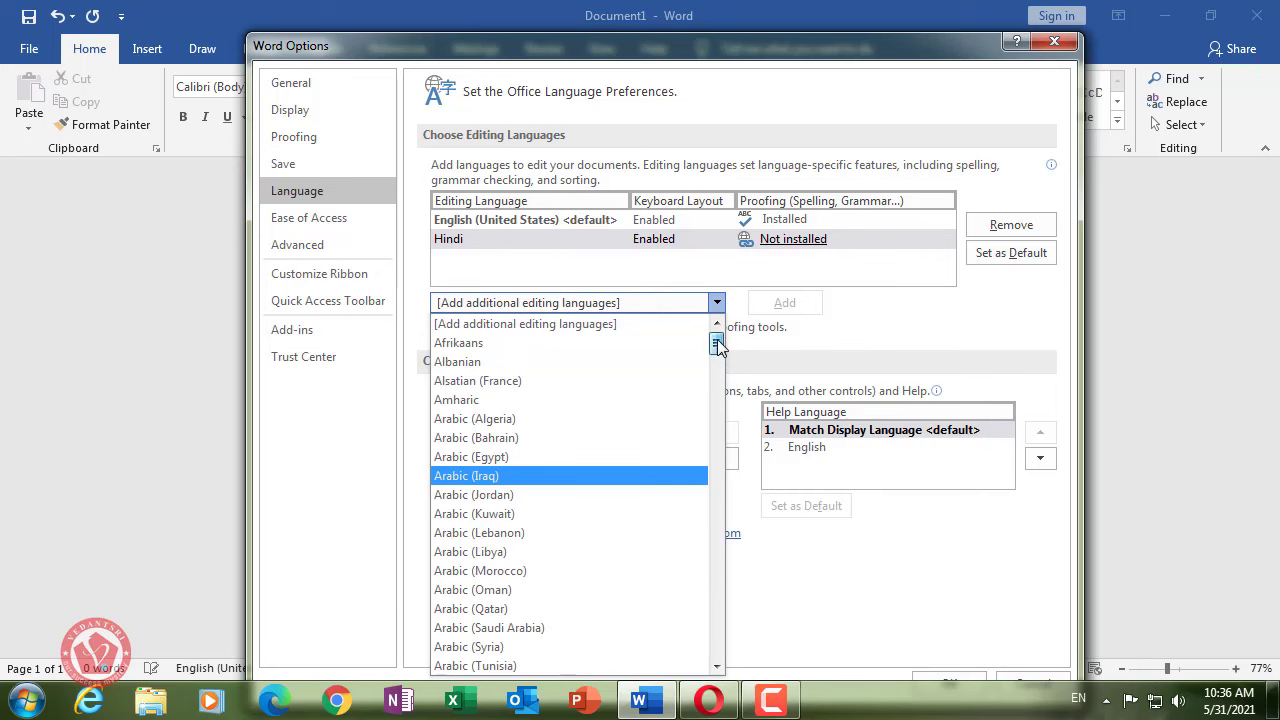
{"action": "left_click_drag", "start_coordinate": [719, 345], "coordinate": [719, 358]}
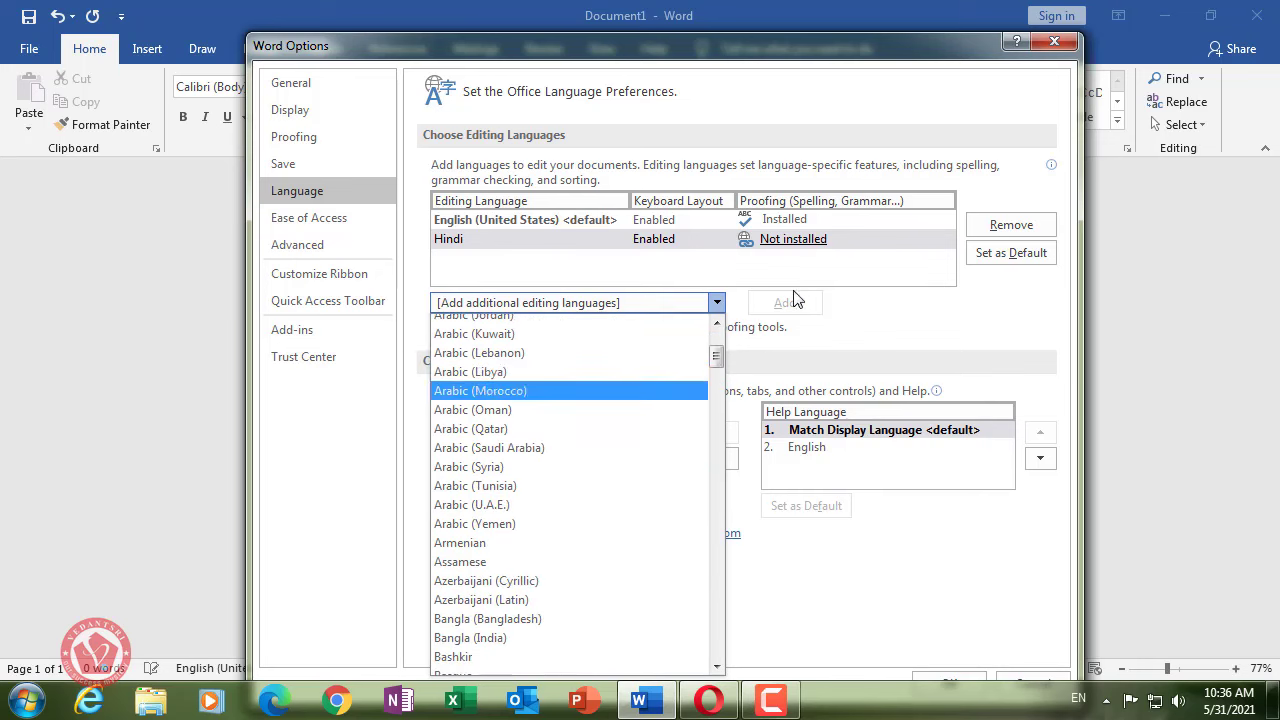
{"action": "scroll", "coordinate": [600, 380], "scroll_direction": "down", "scroll_amount": 2}
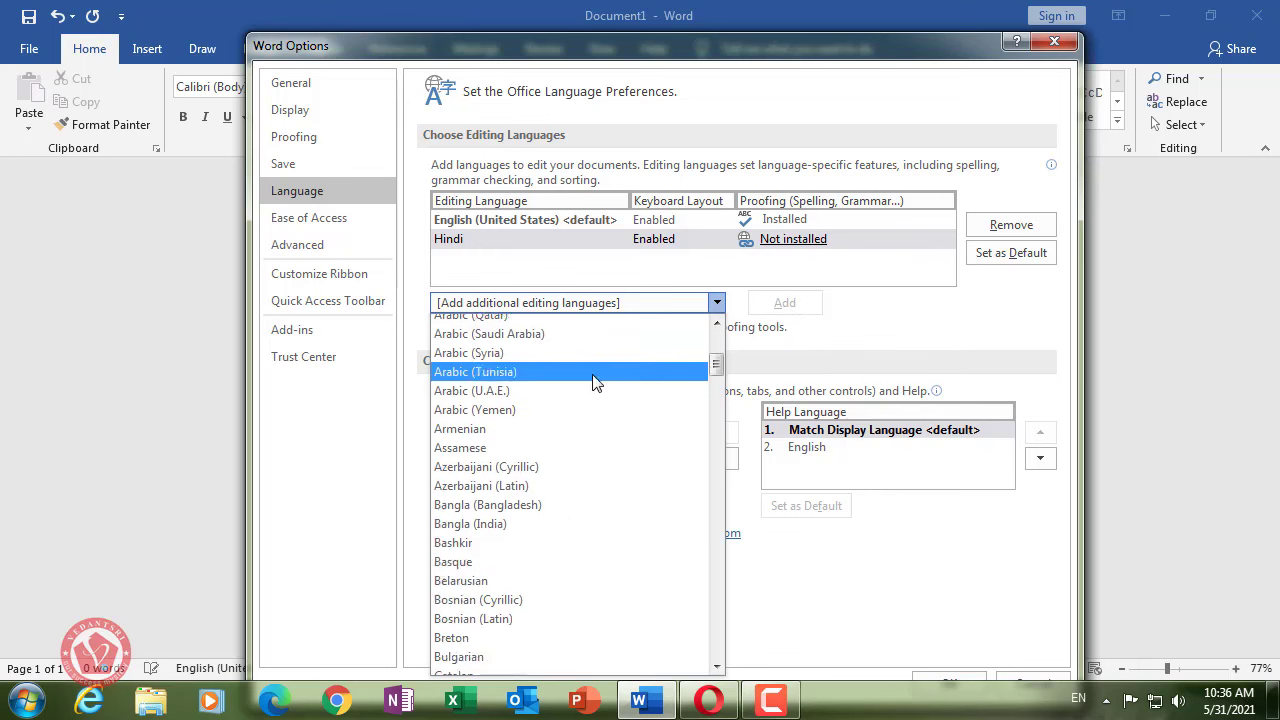
{"action": "scroll", "coordinate": [597, 395], "scroll_direction": "down", "scroll_amount": 8}
{"action": "scroll", "coordinate": [597, 395], "scroll_direction": "down", "scroll_amount": 5}
{"action": "scroll", "coordinate": [597, 395], "scroll_direction": "down", "scroll_amount": 5}
{"action": "scroll", "coordinate": [597, 395], "scroll_direction": "down", "scroll_amount": 5}
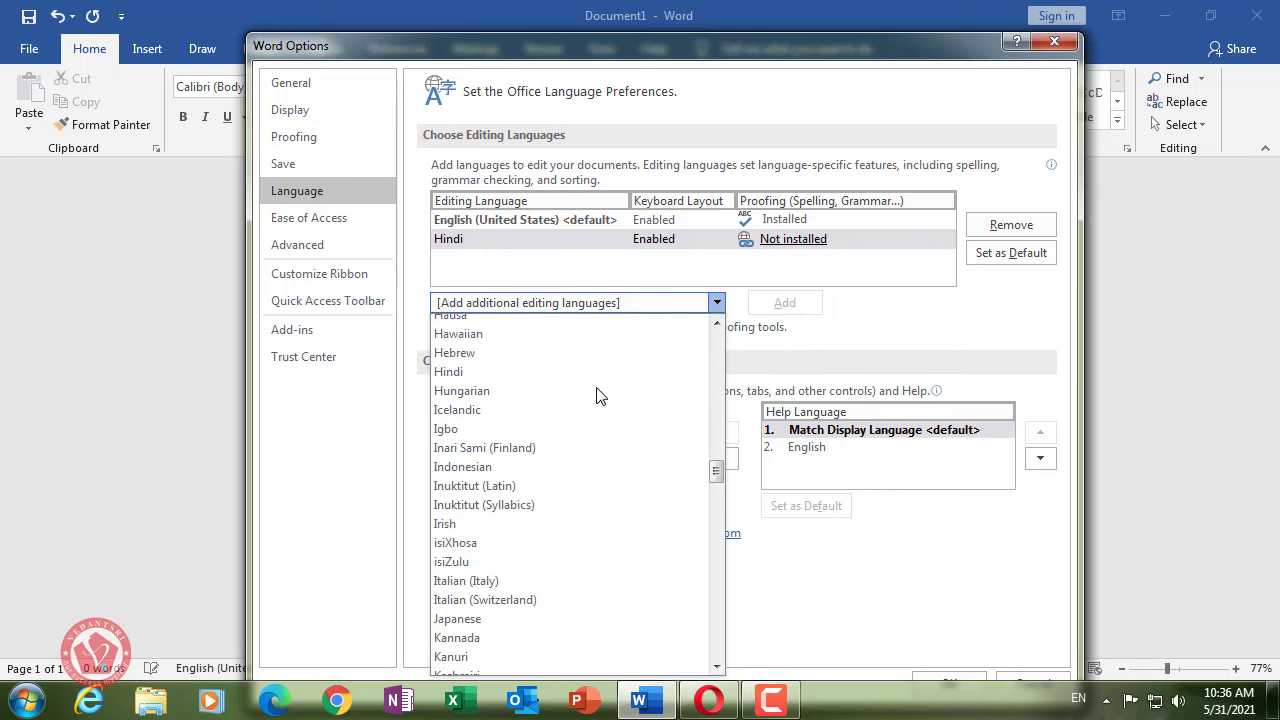
{"action": "scroll", "coordinate": [599, 396], "scroll_direction": "down", "scroll_amount": 5}
{"action": "scroll", "coordinate": [597, 395], "scroll_direction": "down", "scroll_amount": 6}
{"action": "scroll", "coordinate": [597, 395], "scroll_direction": "down", "scroll_amount": 6}
{"action": "scroll", "coordinate": [597, 395], "scroll_direction": "down", "scroll_amount": 6}
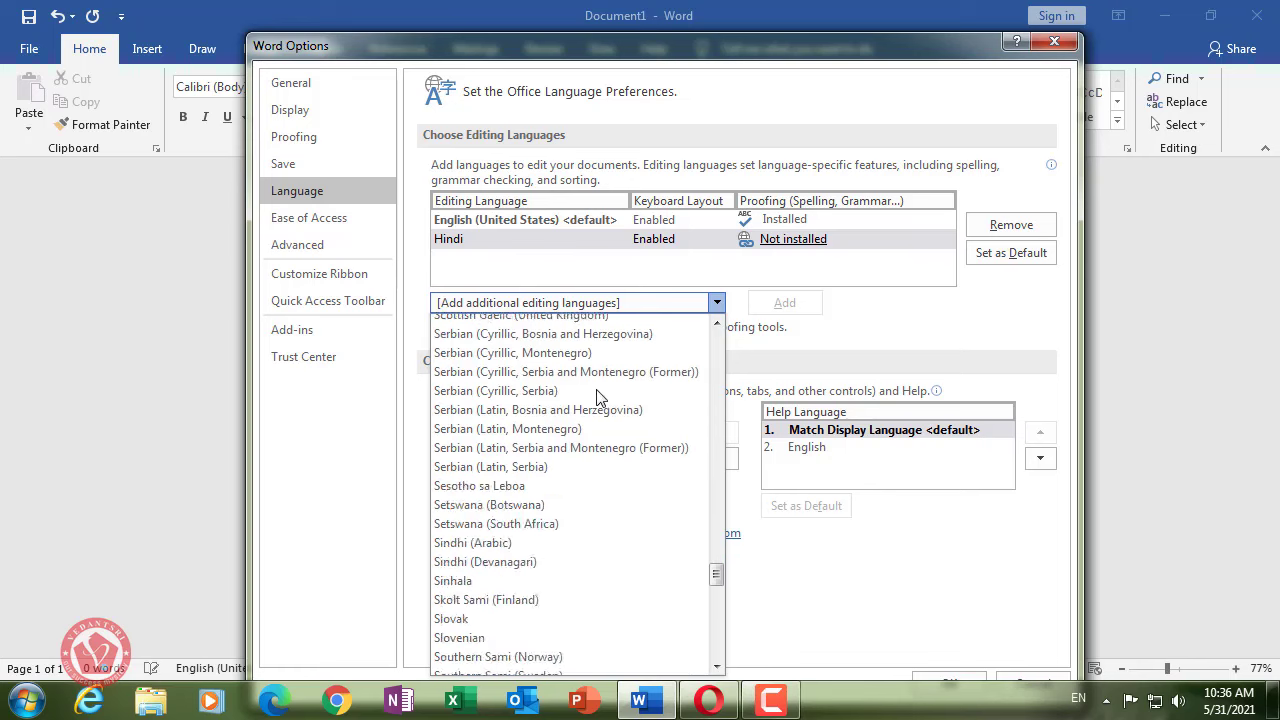
{"action": "scroll", "coordinate": [598, 398], "scroll_direction": "down", "scroll_amount": 5}
{"action": "scroll", "coordinate": [597, 397], "scroll_direction": "down", "scroll_amount": 5}
{"action": "scroll", "coordinate": [597, 397], "scroll_direction": "down", "scroll_amount": 1}
{"action": "scroll", "coordinate": [597, 397], "scroll_direction": "down", "scroll_amount": 2}
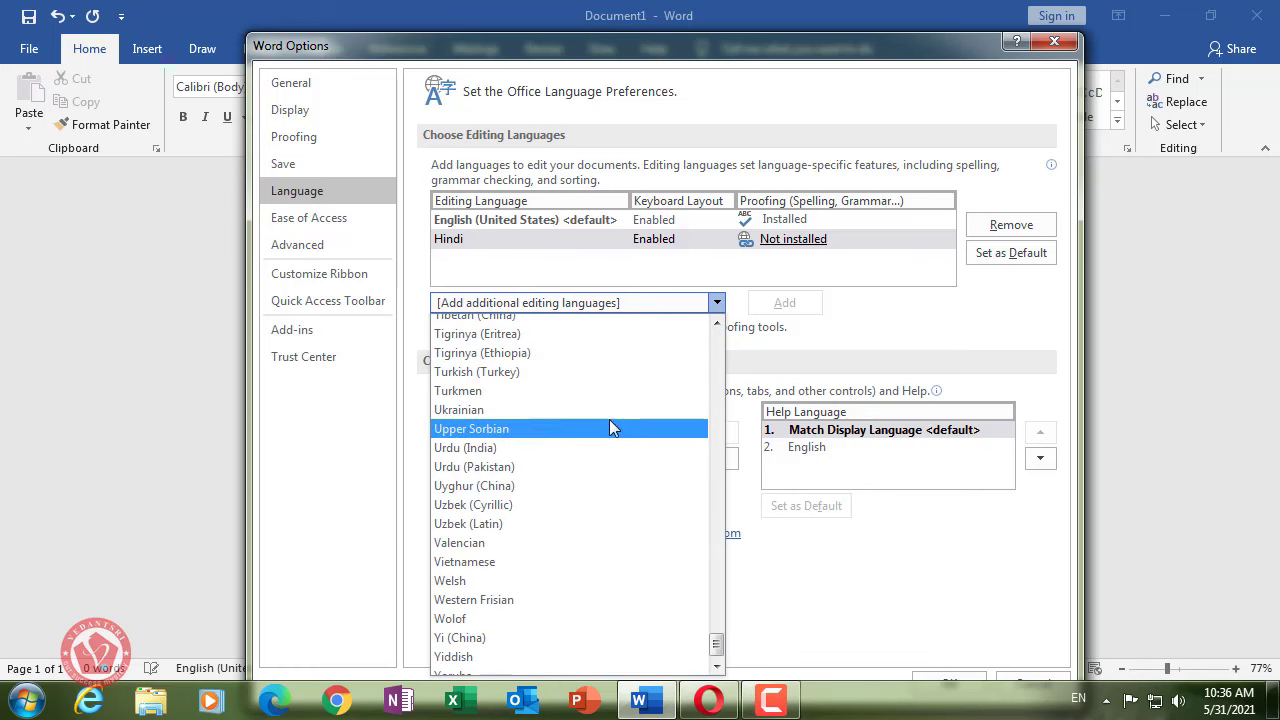
- Add Urdu (India) as an editing language, then select the English and Urdu rows
{"action": "left_click", "coordinate": [457, 449]}
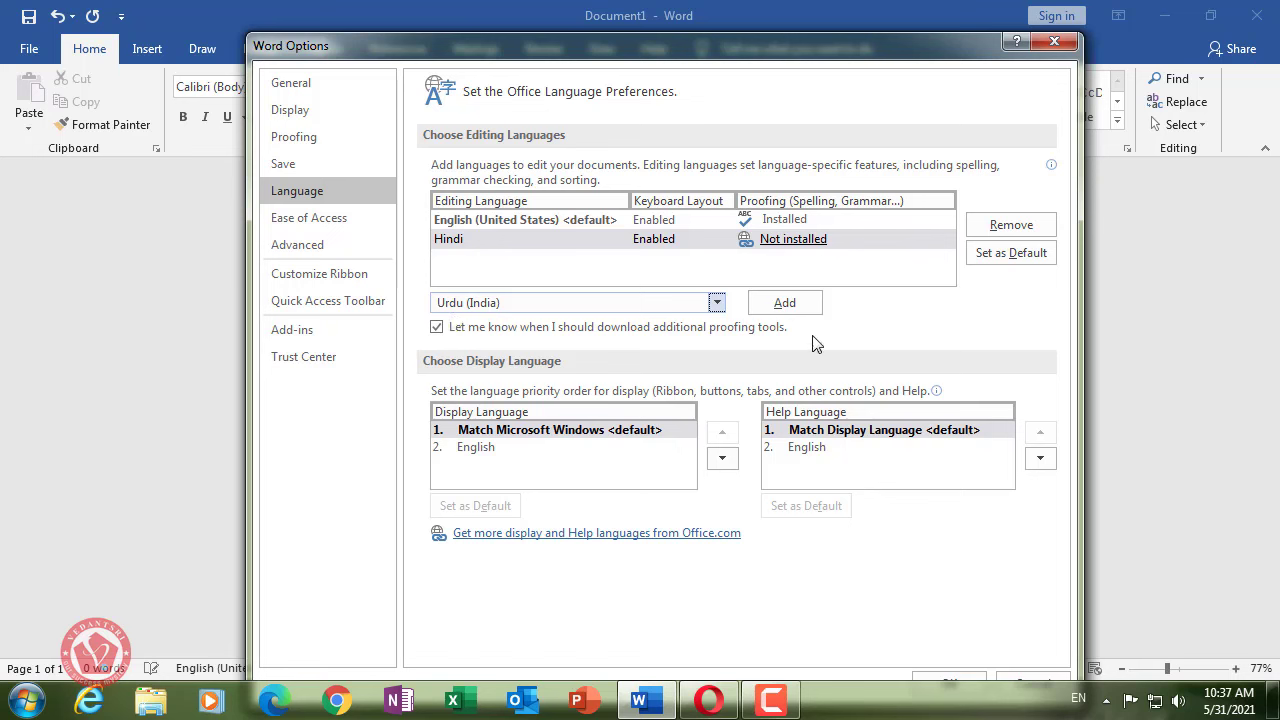
{"action": "left_click", "coordinate": [785, 304]}
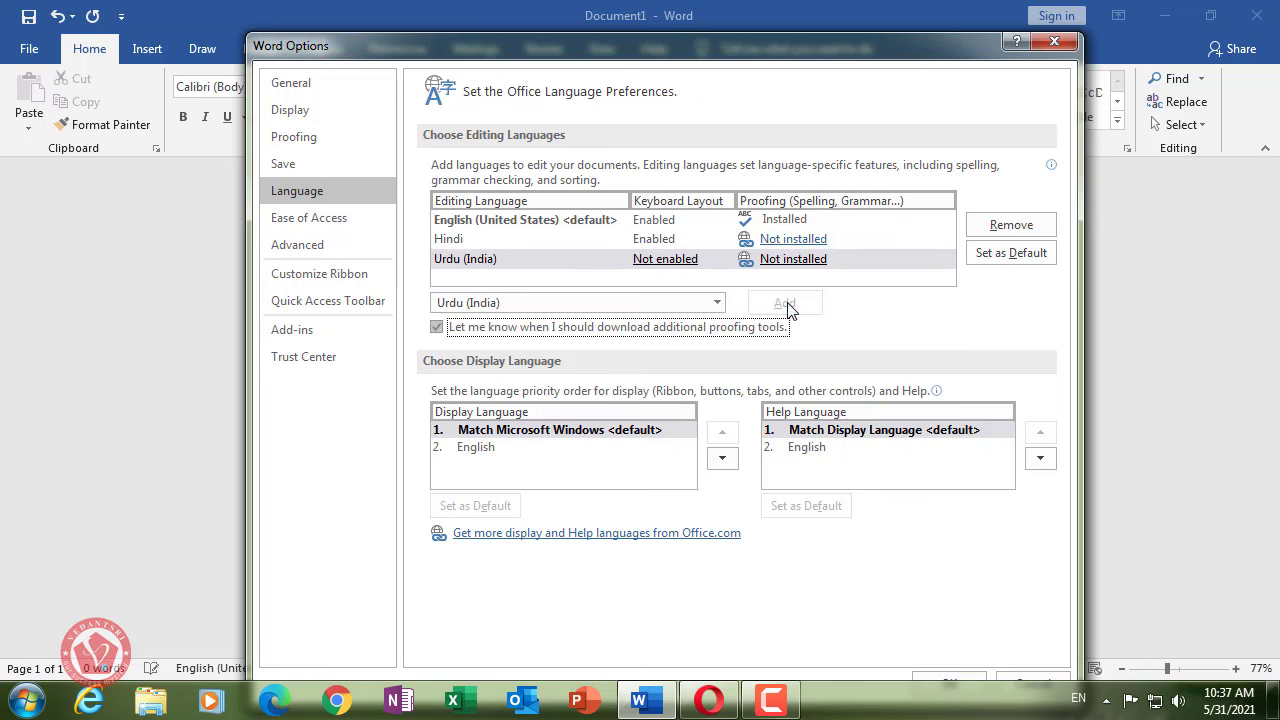
{"action": "left_click", "coordinate": [444, 224]}
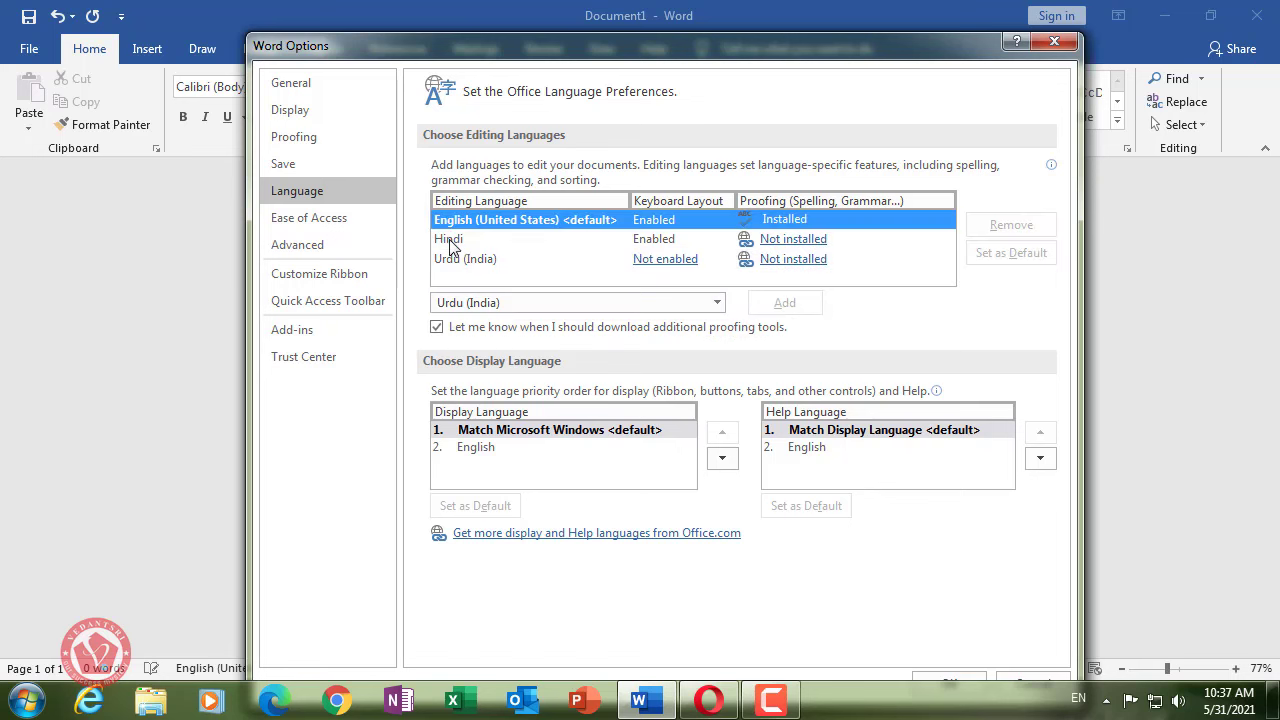
{"action": "left_click", "coordinate": [449, 240]}
- Open Urdu's 'Not enabled' keyboard settings and review the English and Hindi input services
{"action": "left_click", "coordinate": [450, 258]}
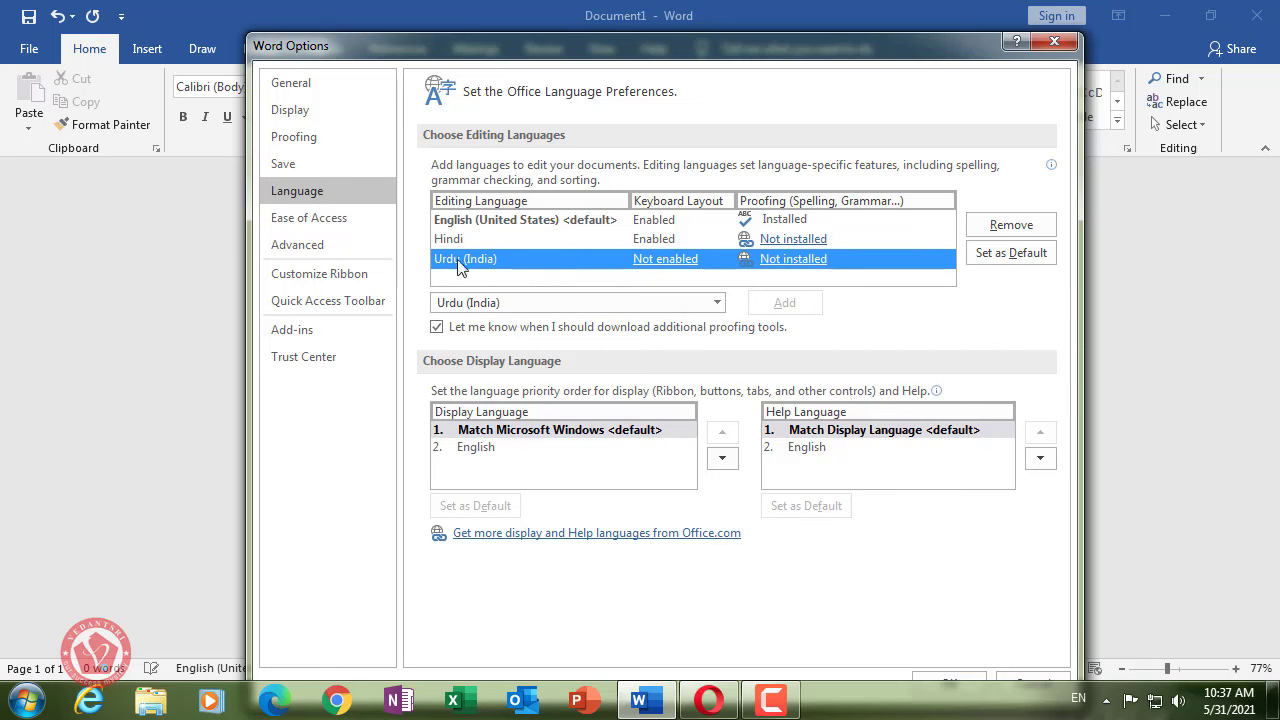
{"action": "left_click", "coordinate": [661, 264]}
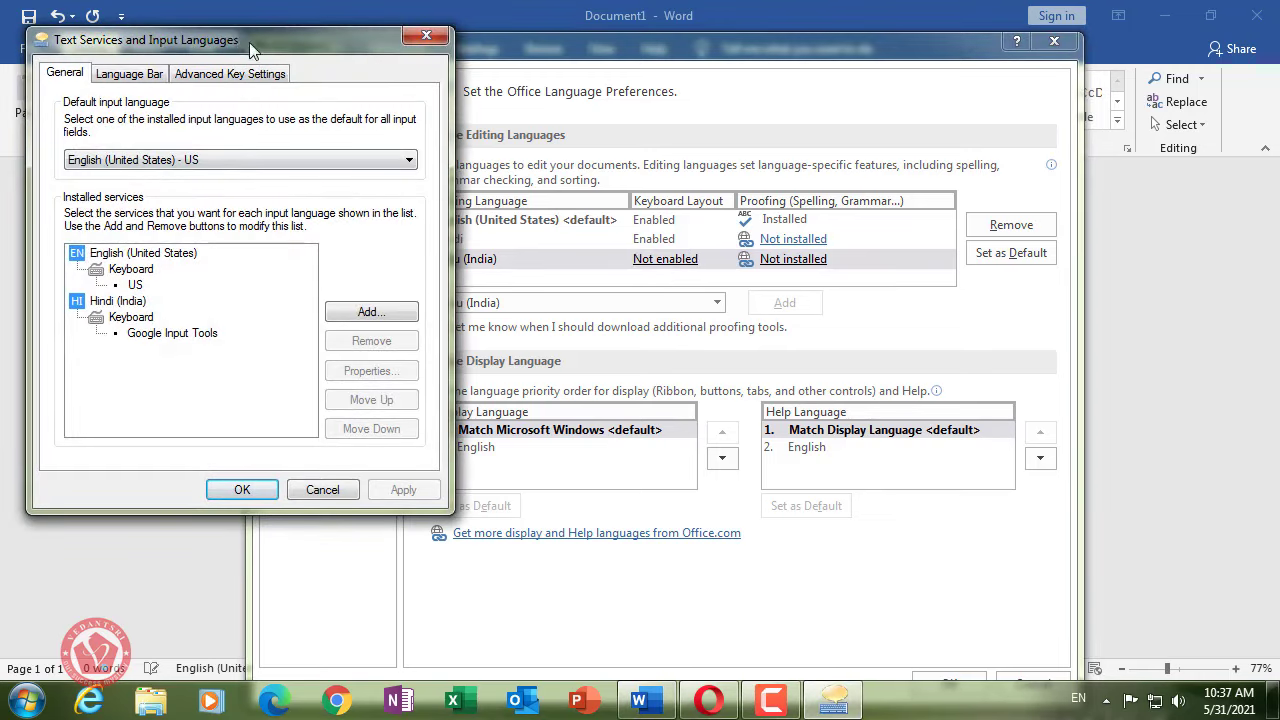
{"action": "left_click_drag", "start_coordinate": [249, 42], "coordinate": [447, 111]}
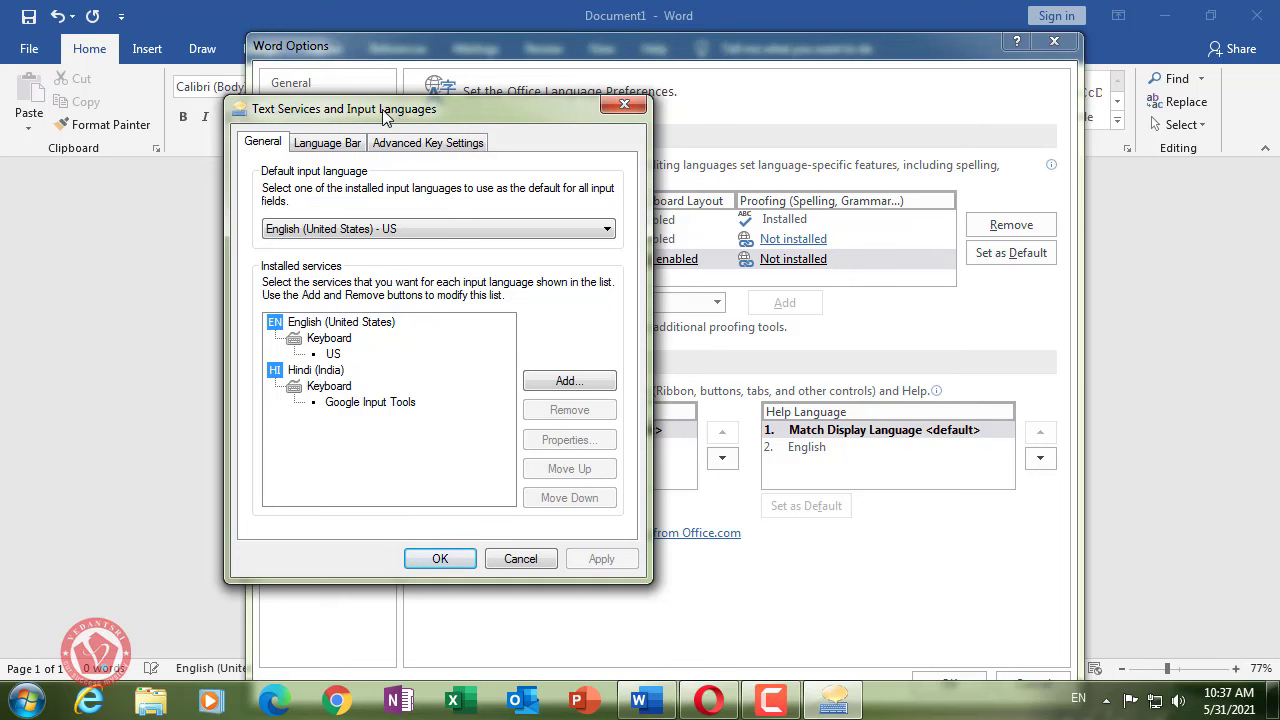
{"action": "left_click", "coordinate": [314, 323]}
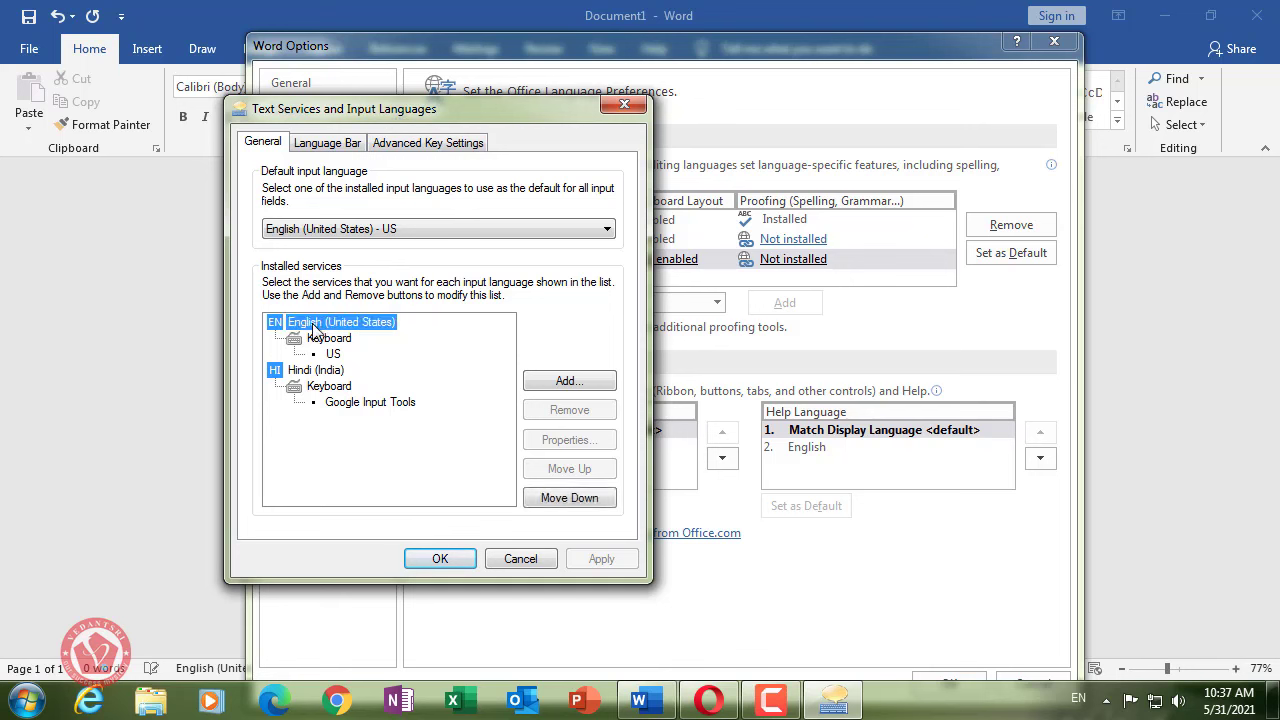
{"action": "left_click", "coordinate": [308, 372]}
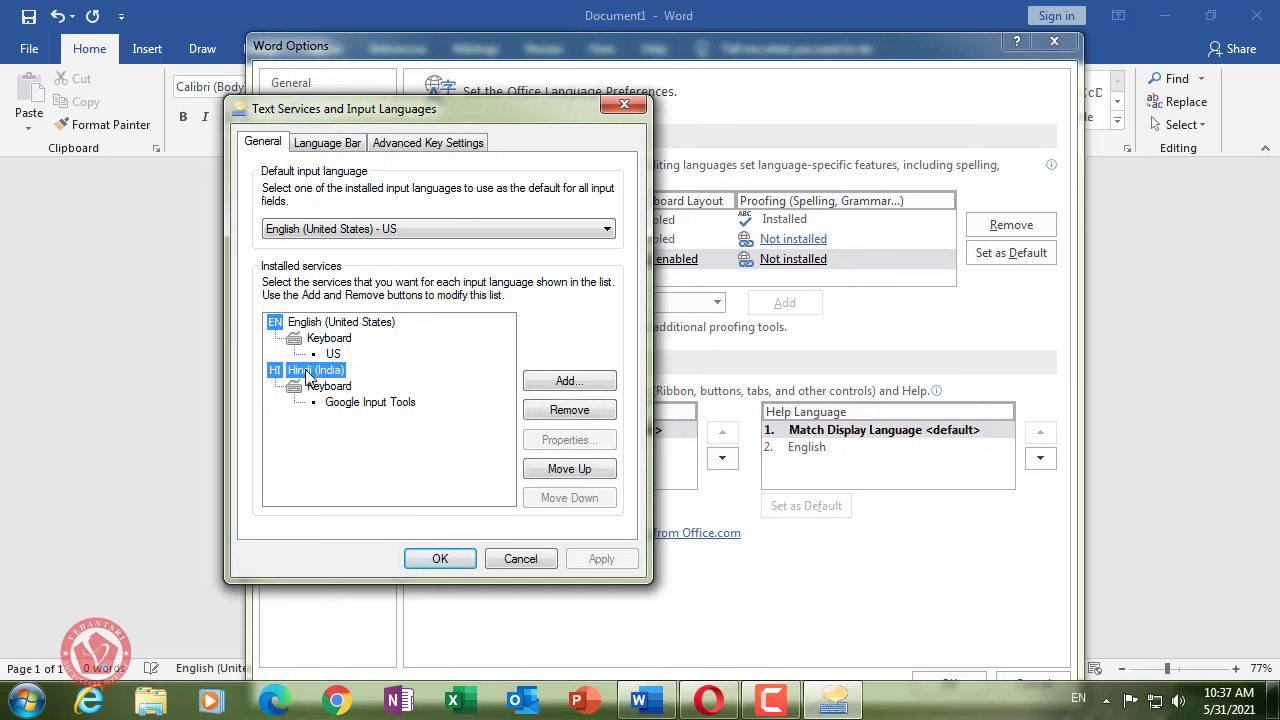
{"action": "left_click_drag", "start_coordinate": [380, 108], "coordinate": [307, 108]}
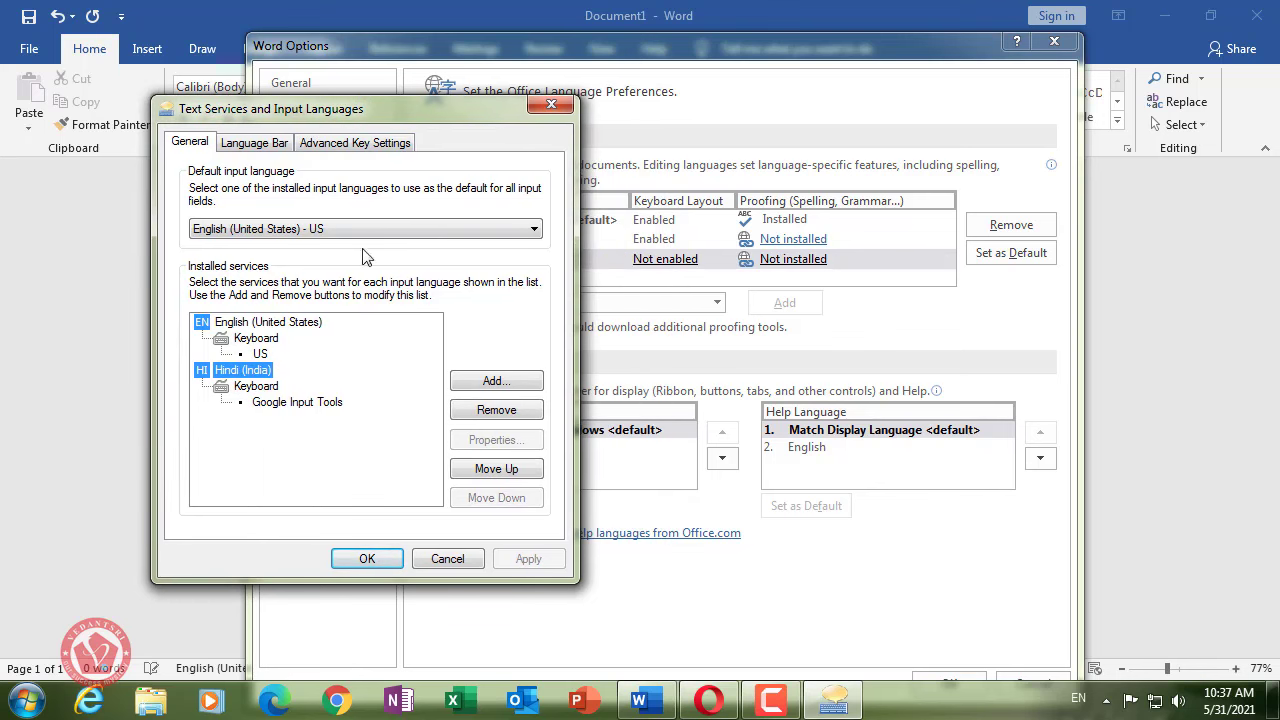
- Add the Urdu keyboard under Urdu (Islamic Republic of Pakistan) > Keyboard
{"action": "left_click", "coordinate": [497, 381]}
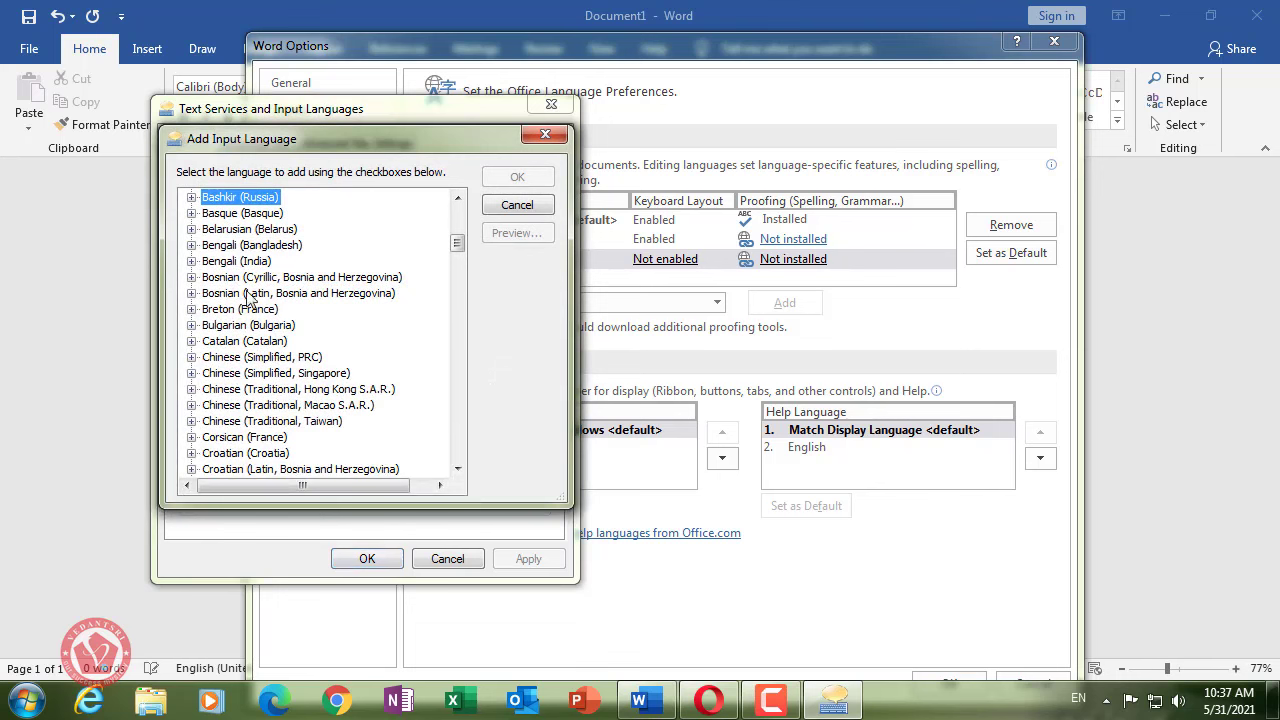
{"action": "scroll", "coordinate": [238, 224], "scroll_direction": "up", "scroll_amount": 1}
{"action": "scroll", "coordinate": [238, 224], "scroll_direction": "up", "scroll_amount": 7}
{"action": "scroll", "coordinate": [249, 242], "scroll_direction": "down", "scroll_amount": 4}
{"action": "scroll", "coordinate": [249, 242], "scroll_direction": "down", "scroll_amount": 3}
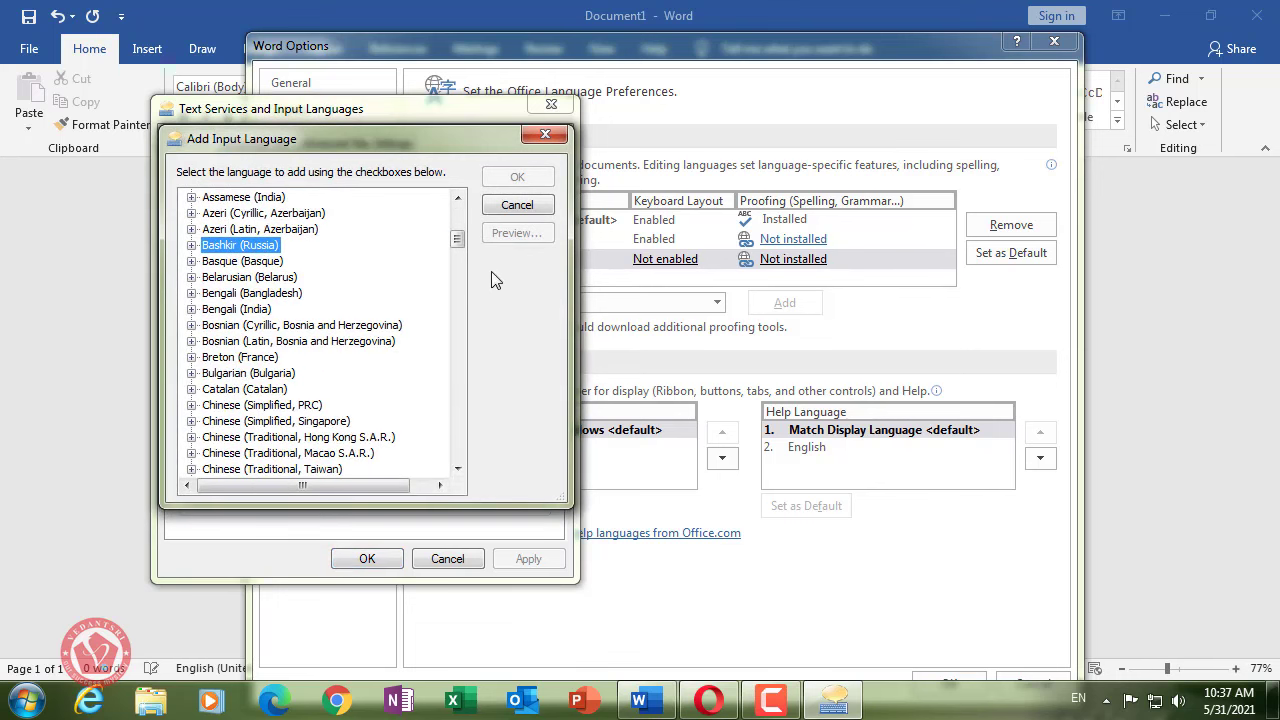
{"action": "left_click_drag", "start_coordinate": [457, 238], "coordinate": [463, 468]}
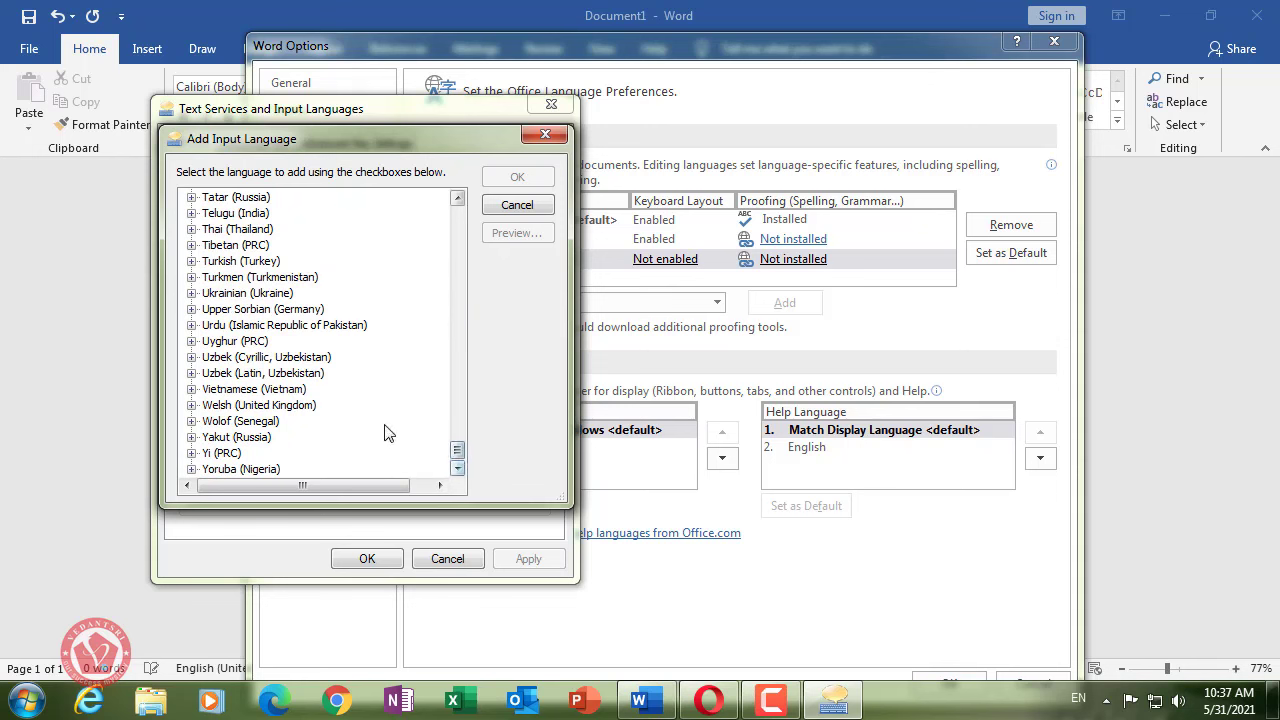
{"action": "left_click", "coordinate": [191, 325]}
{"action": "left_click", "coordinate": [211, 341]}
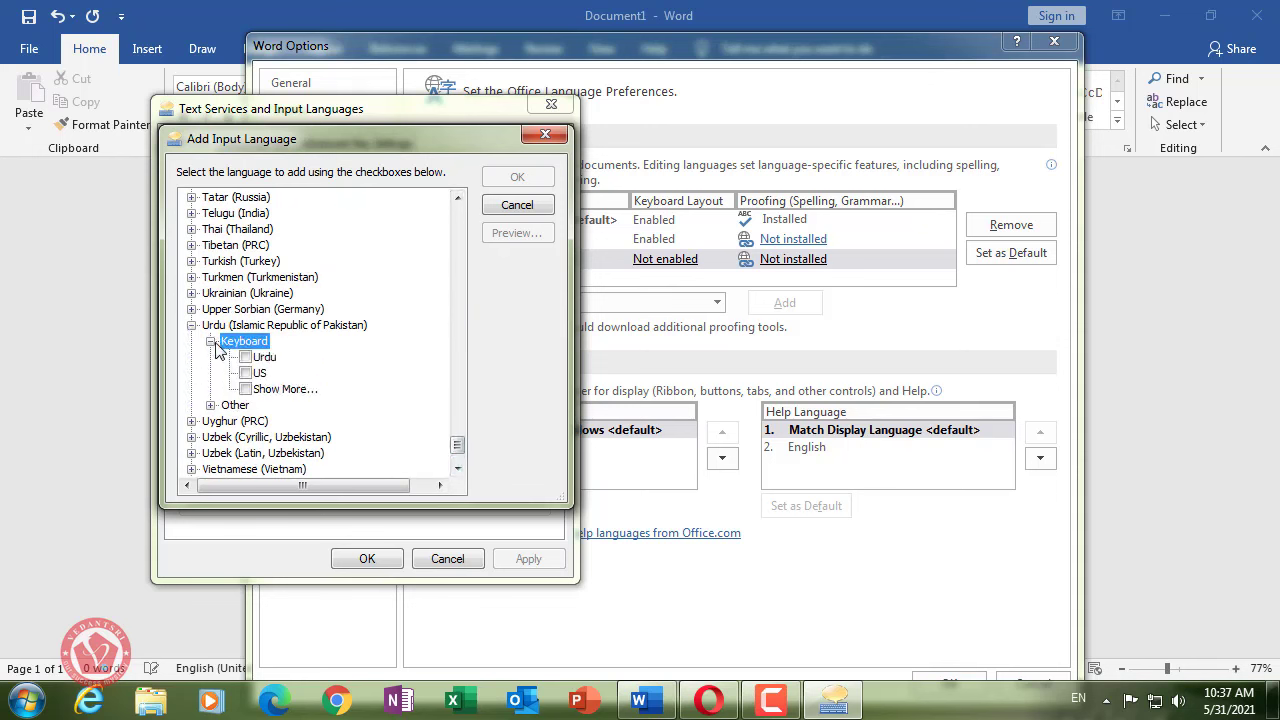
{"action": "left_click", "coordinate": [191, 325]}
{"action": "left_click", "coordinate": [191, 325]}
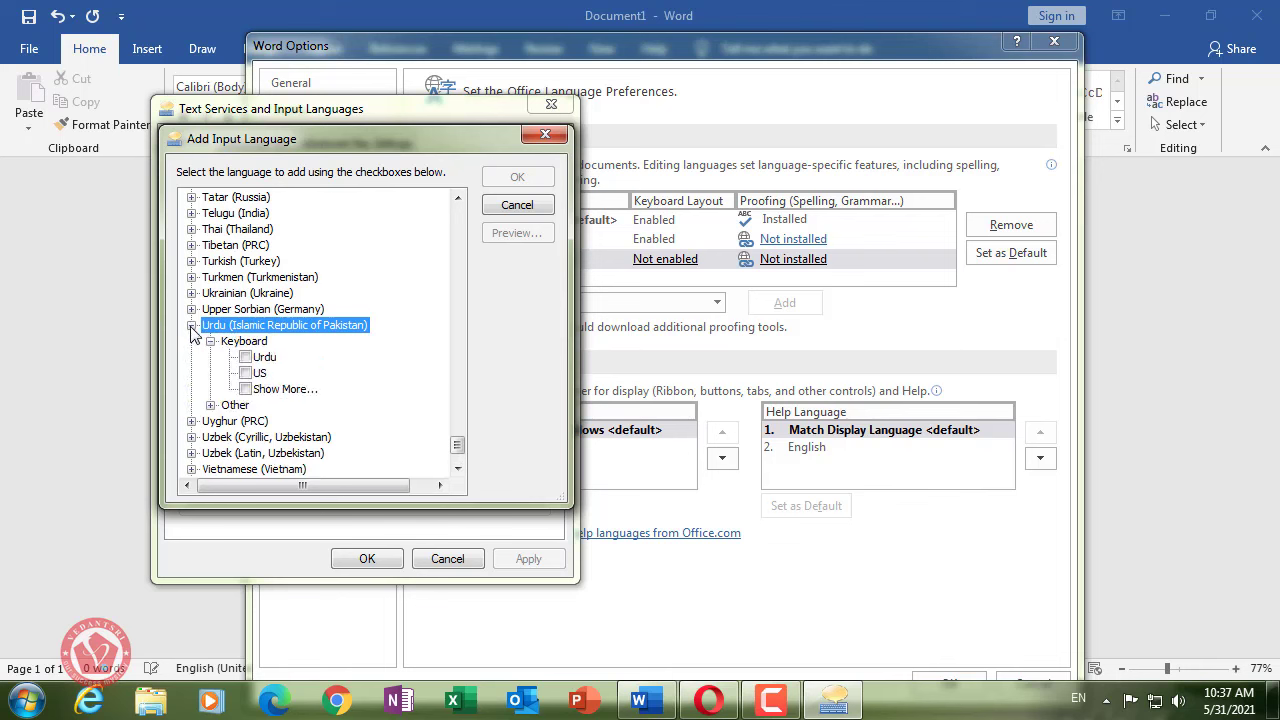
{"action": "left_click", "coordinate": [247, 358]}
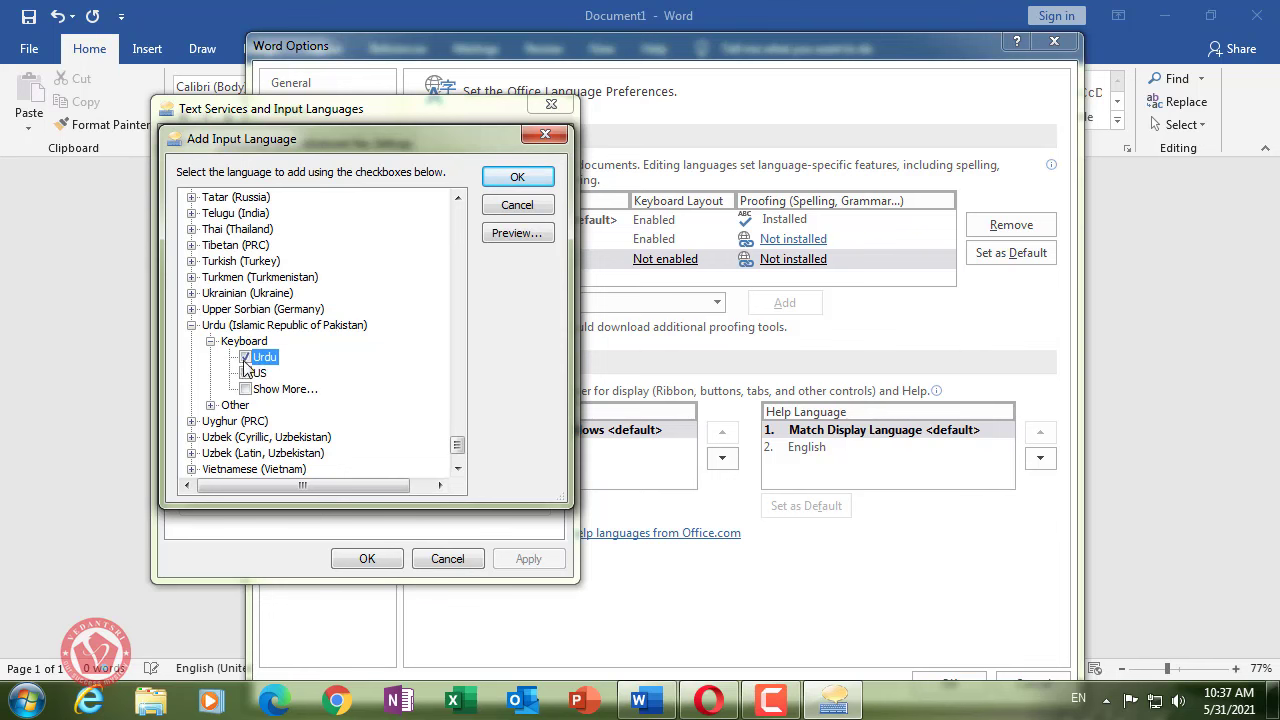
{"action": "left_click", "coordinate": [515, 177]}
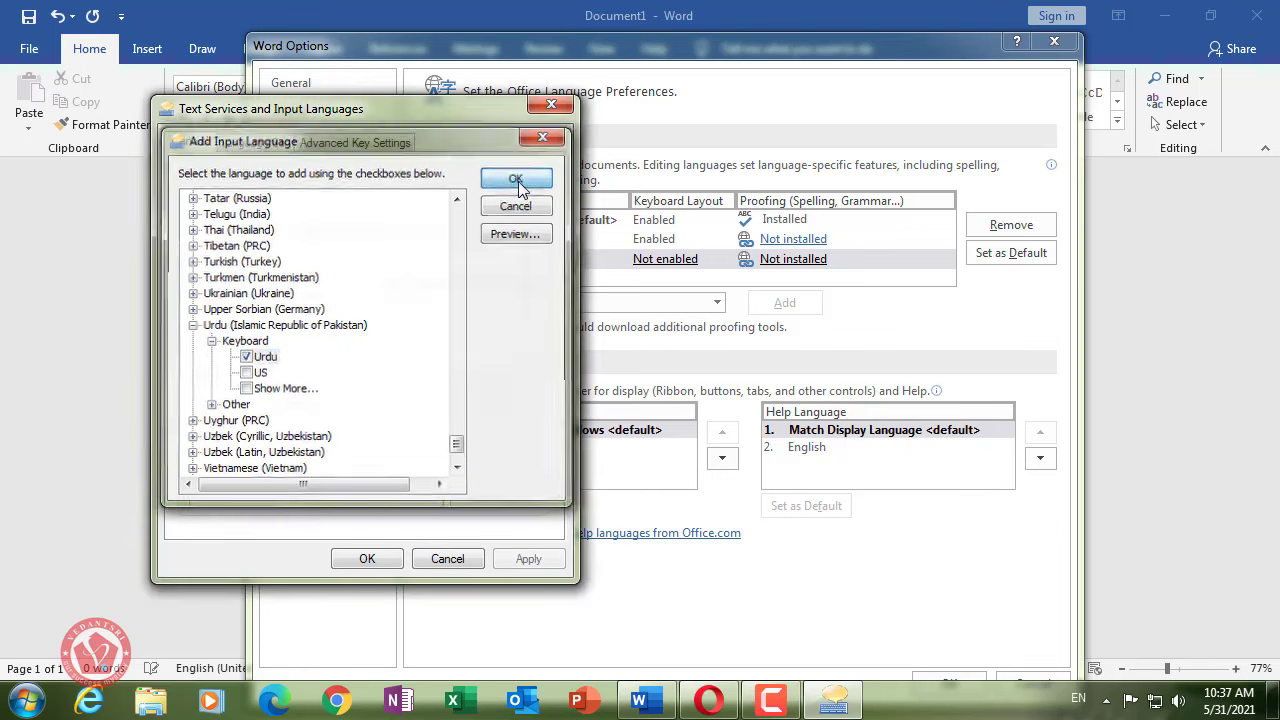
- Review the English, Hindi and Urdu input services, then Apply and OK
{"action": "left_click", "coordinate": [238, 421]}
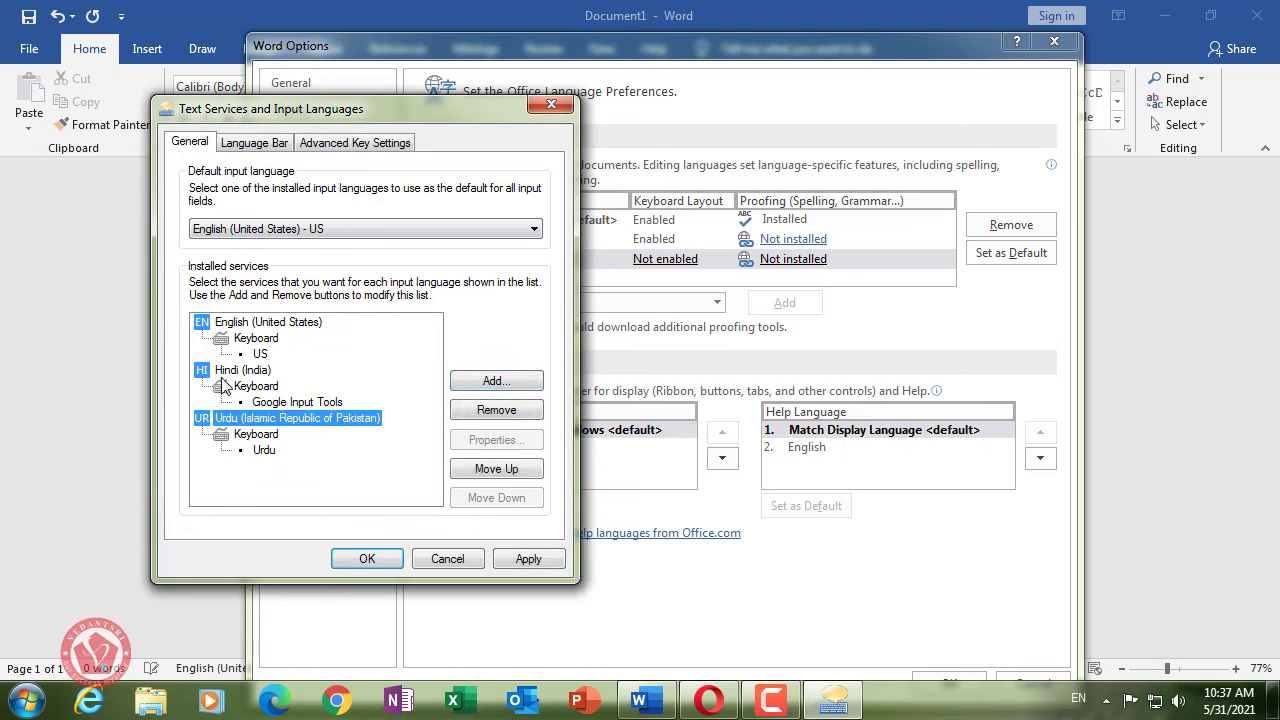
{"action": "left_click", "coordinate": [225, 372]}
{"action": "left_click", "coordinate": [232, 322]}
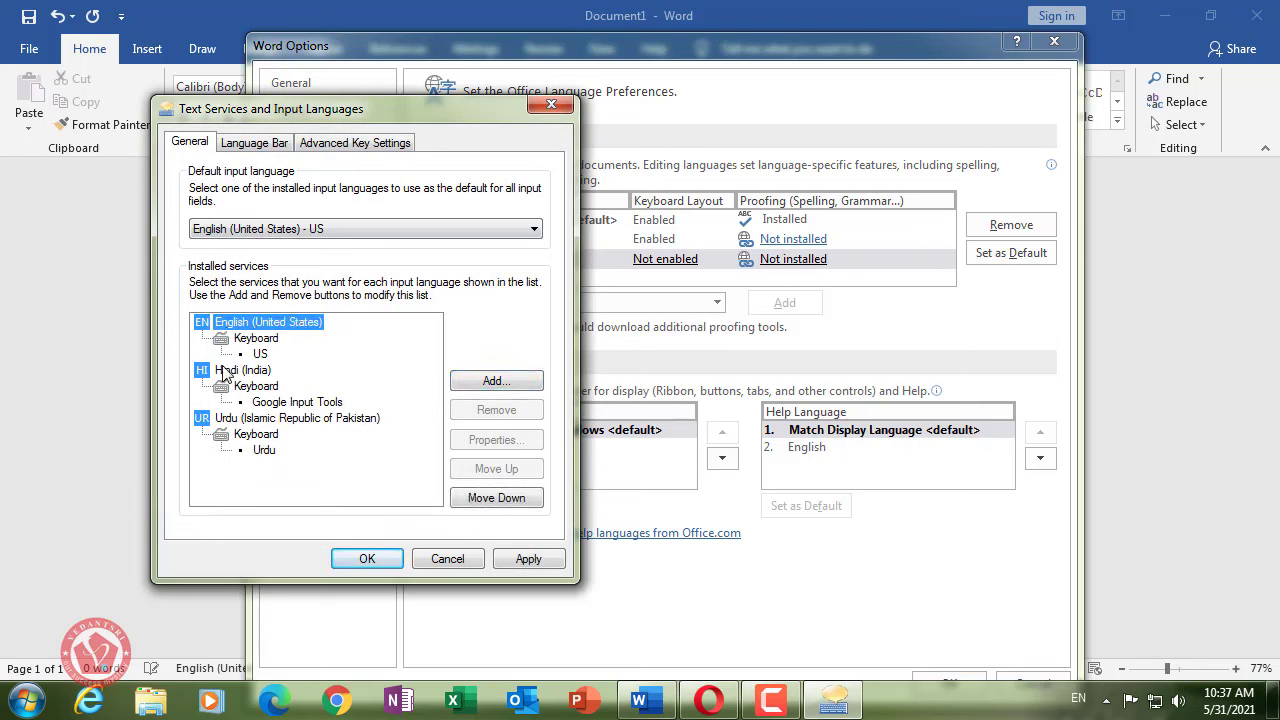
{"action": "left_click", "coordinate": [226, 421]}
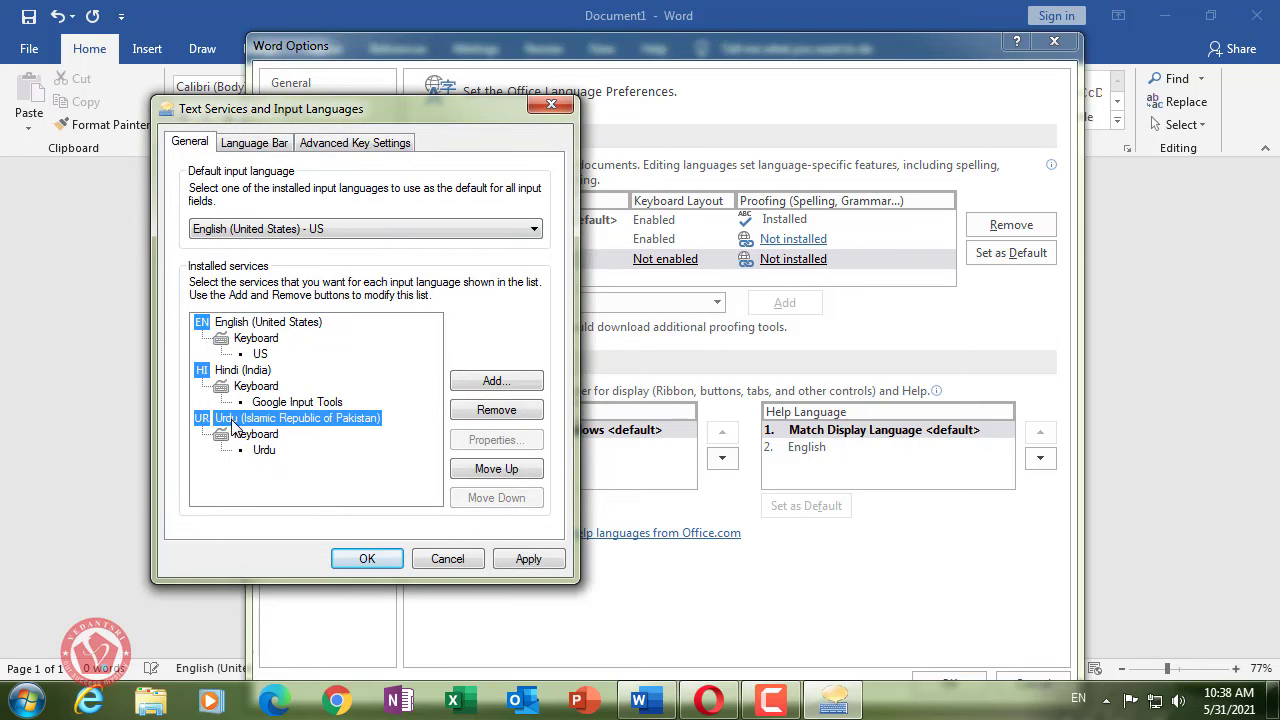
{"action": "left_click", "coordinate": [518, 559]}
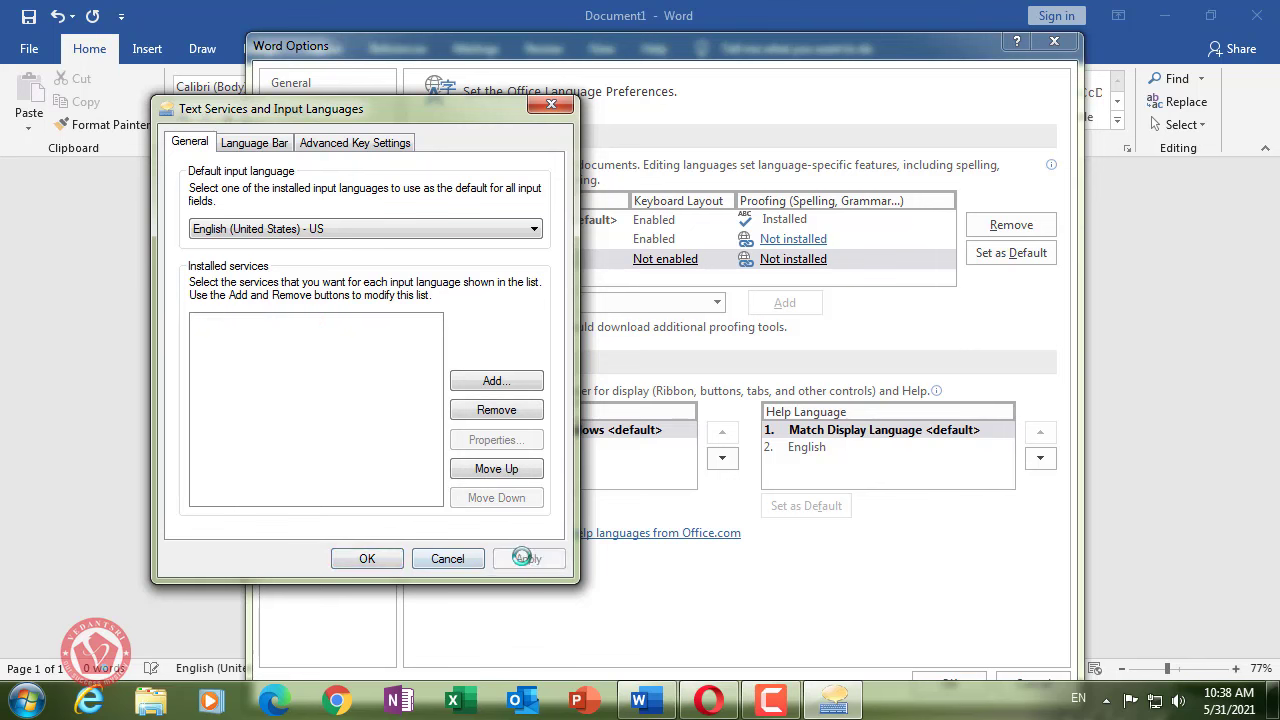
{"action": "left_click", "coordinate": [357, 556]}
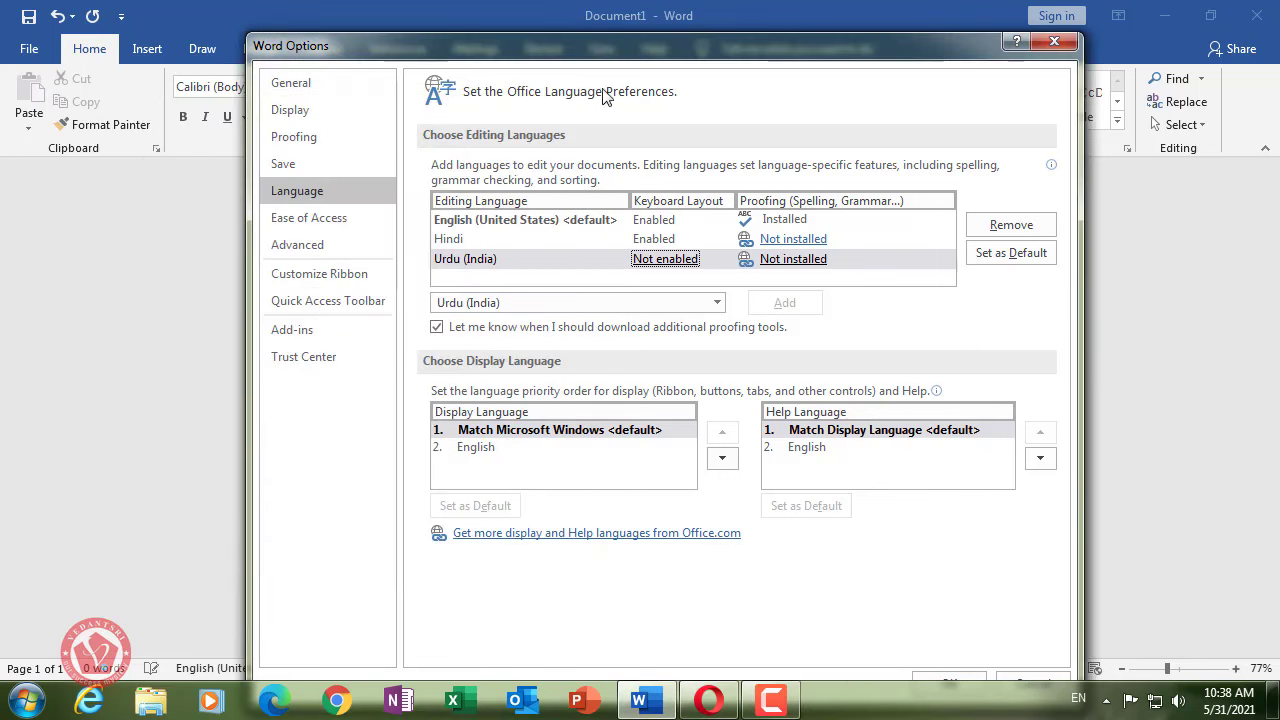
- Close Word Options, acknowledge the restart notice, and close Word without saving
{"action": "left_click", "coordinate": [488, 262]}
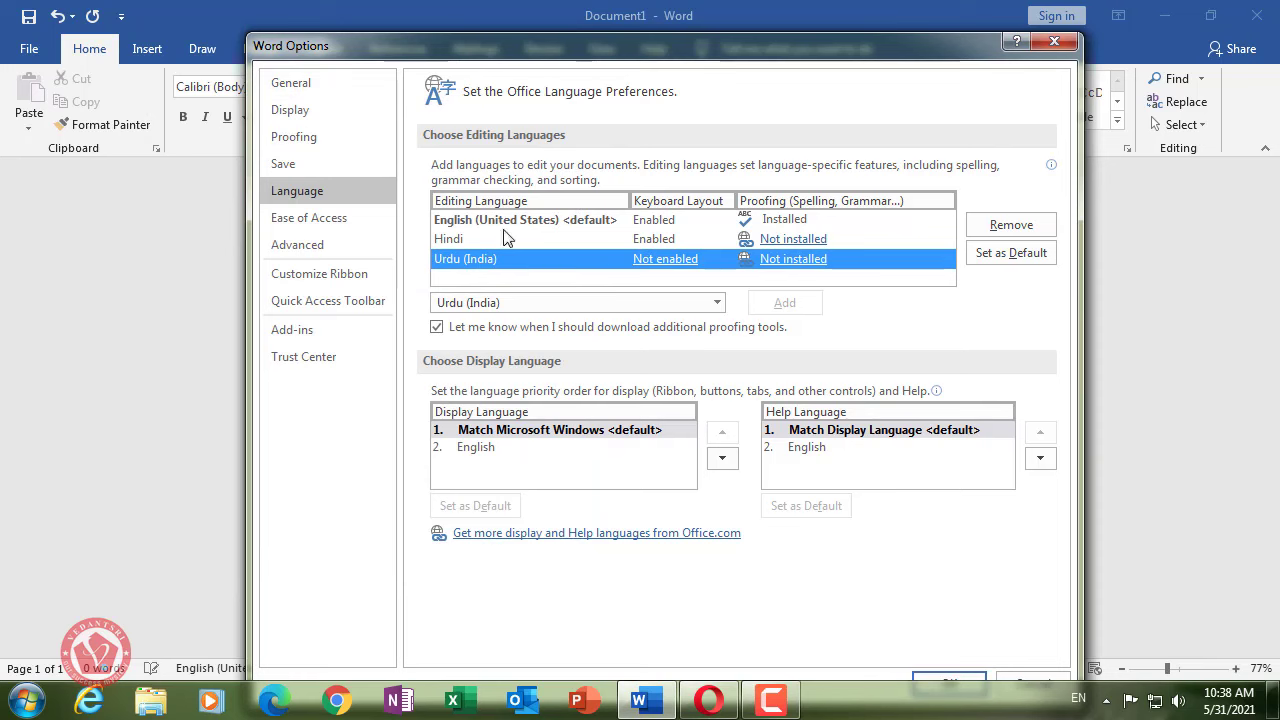
{"action": "left_click_drag", "start_coordinate": [595, 52], "coordinate": [590, 20]}
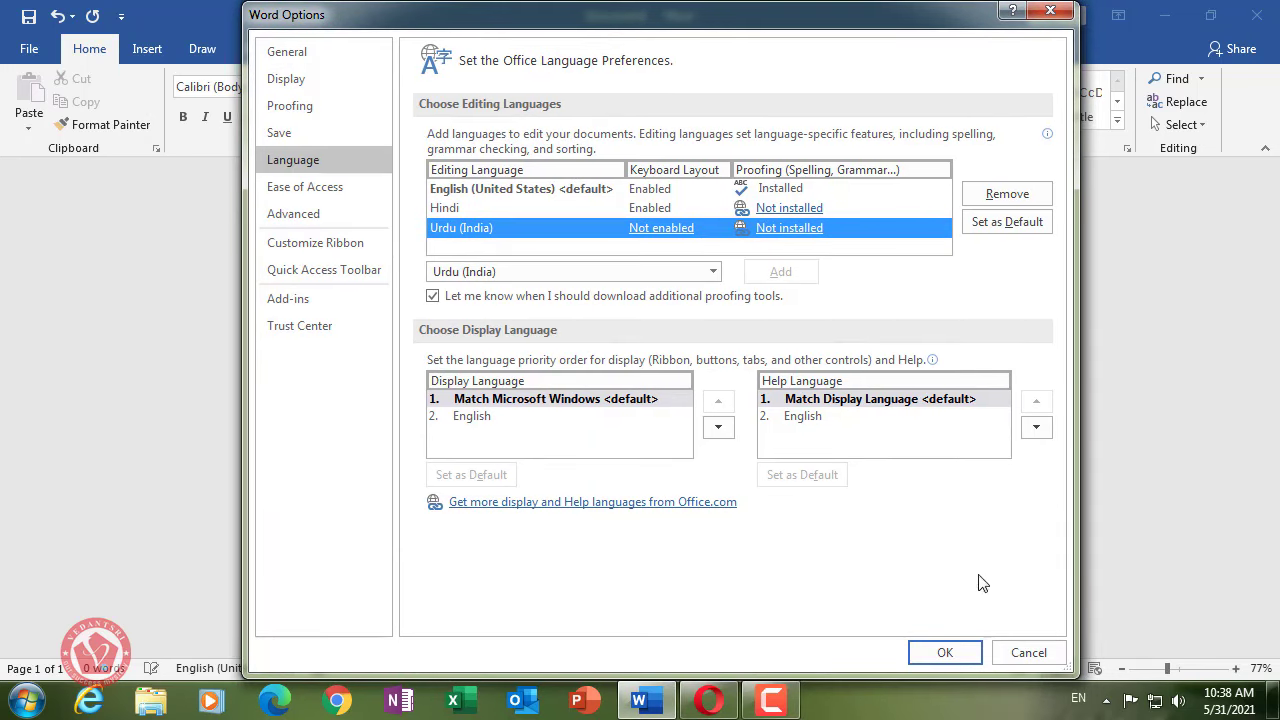
{"action": "left_click", "coordinate": [953, 650]}
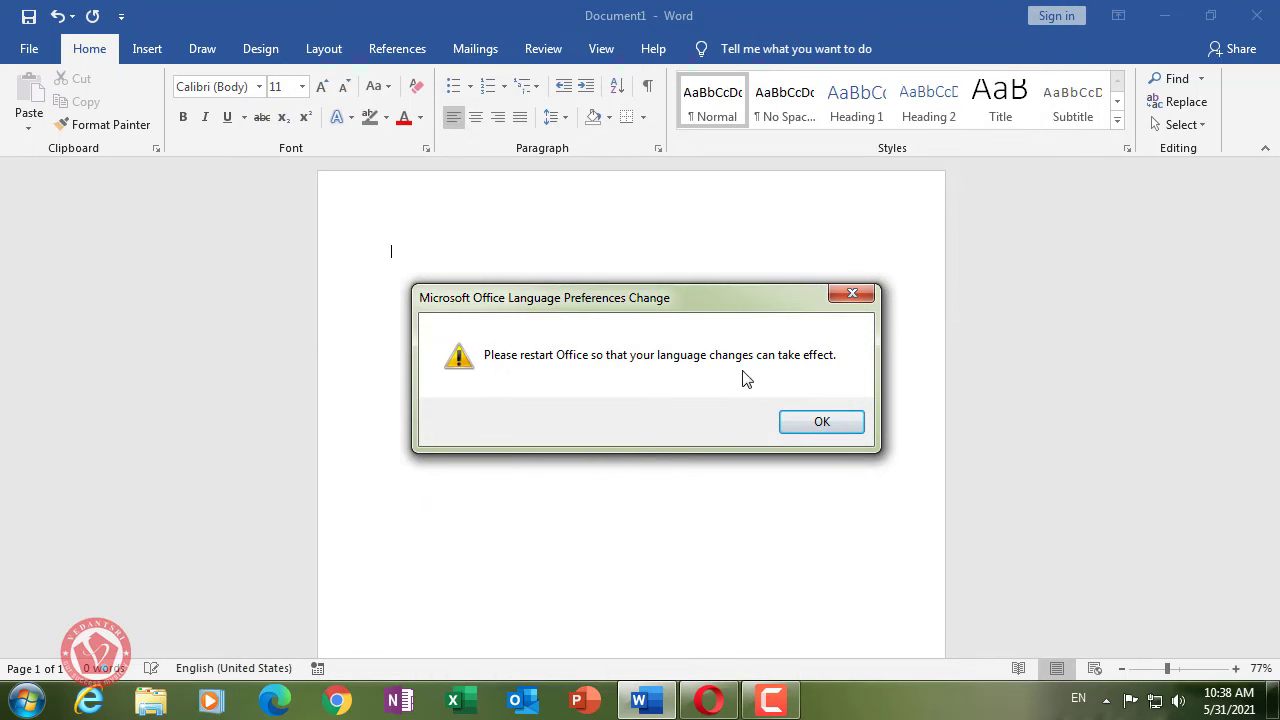
{"action": "left_click", "coordinate": [820, 426]}
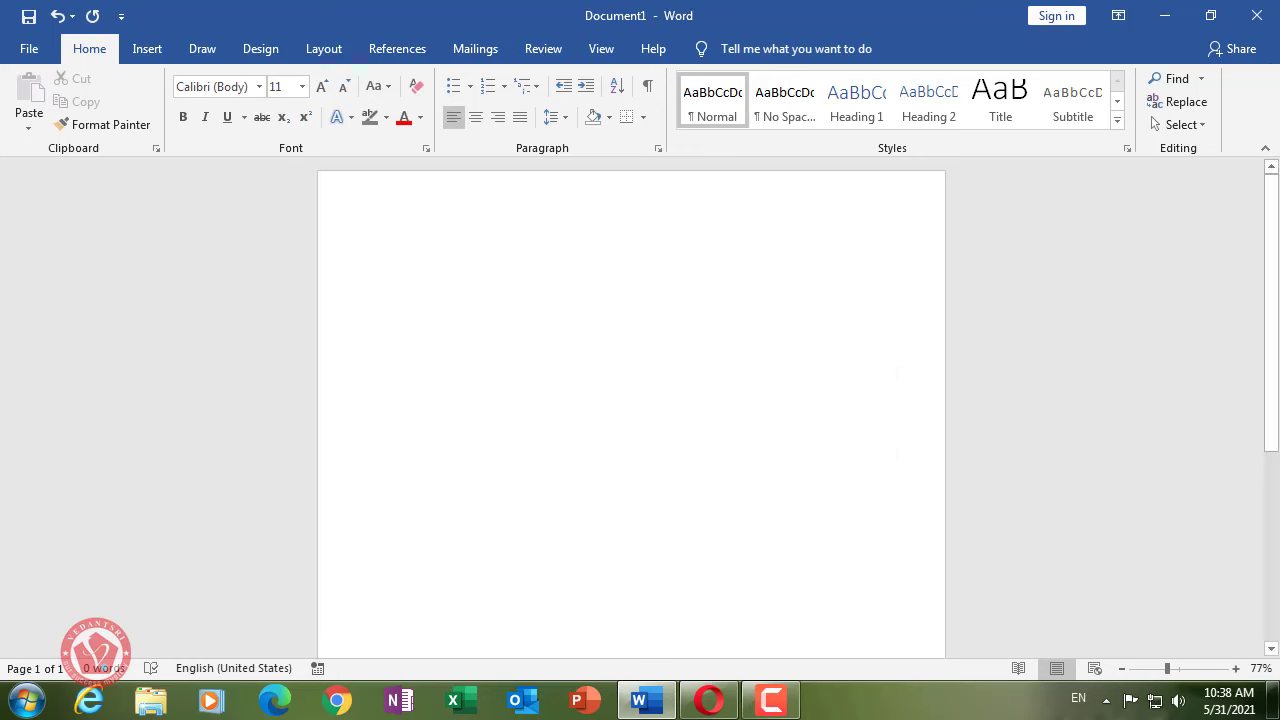
{"action": "left_click", "coordinate": [1256, 16]}
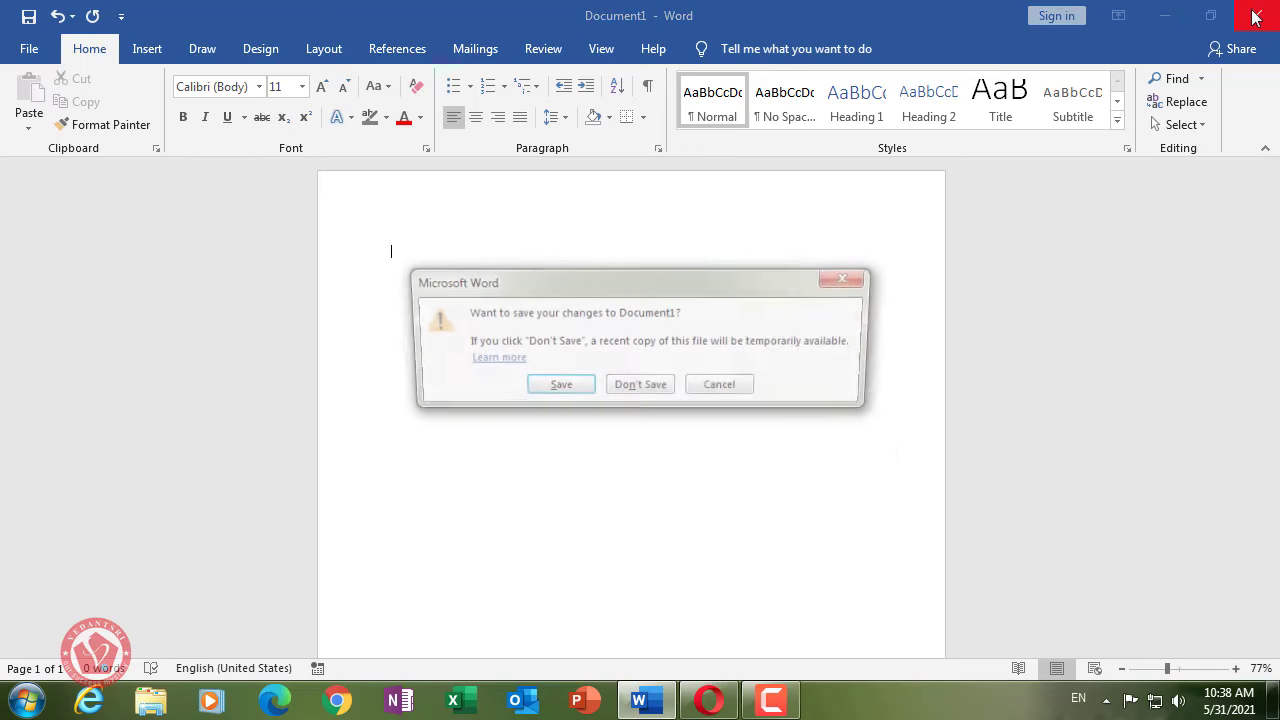
{"action": "left_click", "coordinate": [672, 387]}
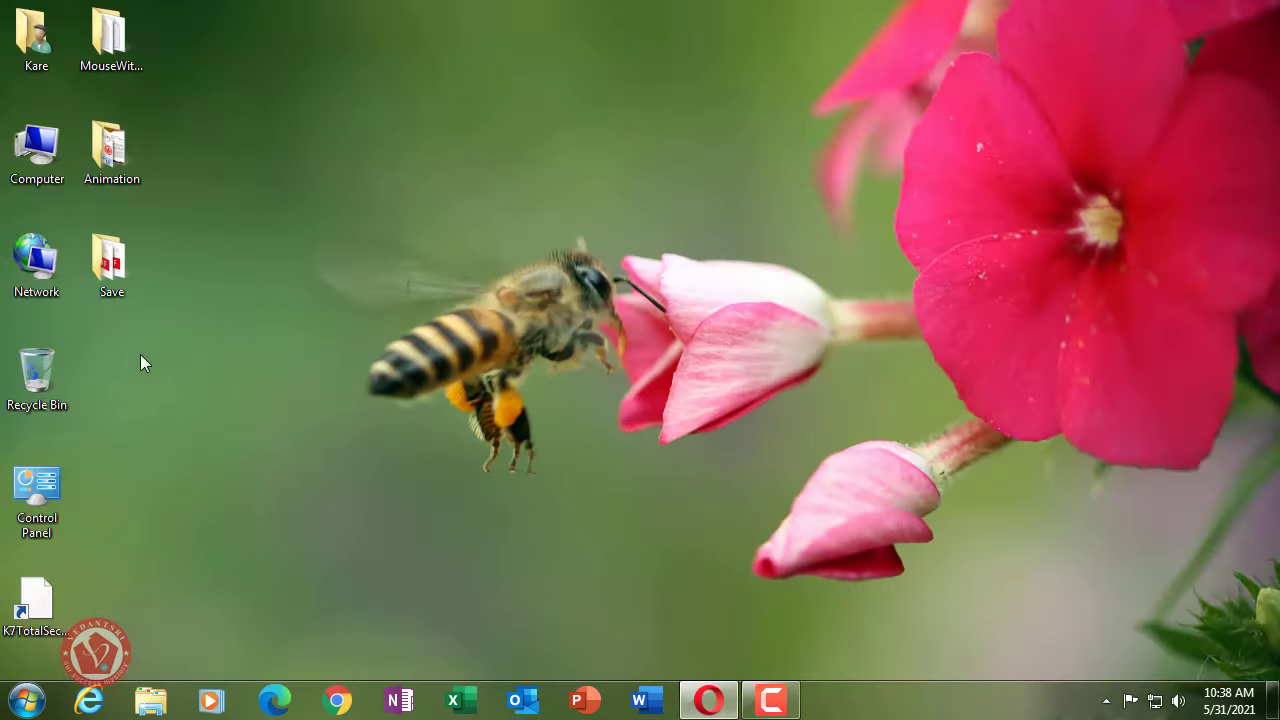
- Relaunch Word, confirm Urdu (India) on the Language page, and close Word Options
{"action": "left_click", "coordinate": [641, 702]}
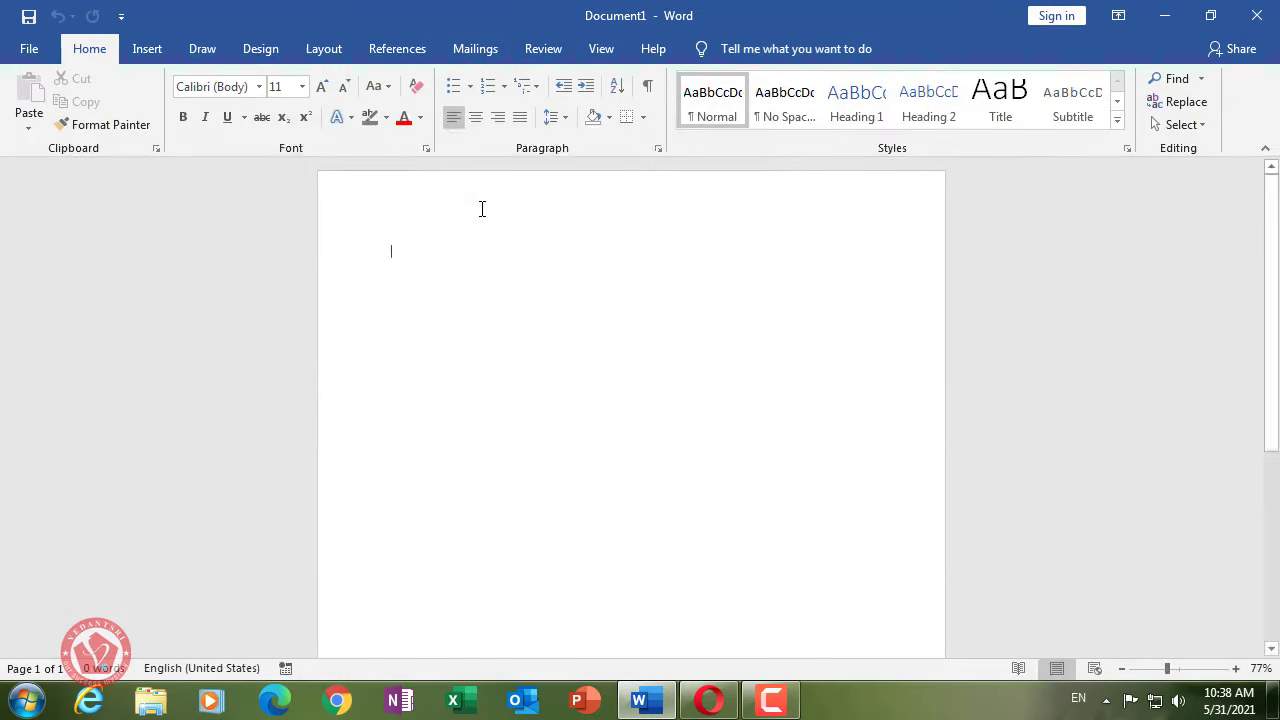
{"action": "key", "text": "alt+f"}
{"action": "key", "text": "t"}
{"action": "left_click", "coordinate": [285, 162]}
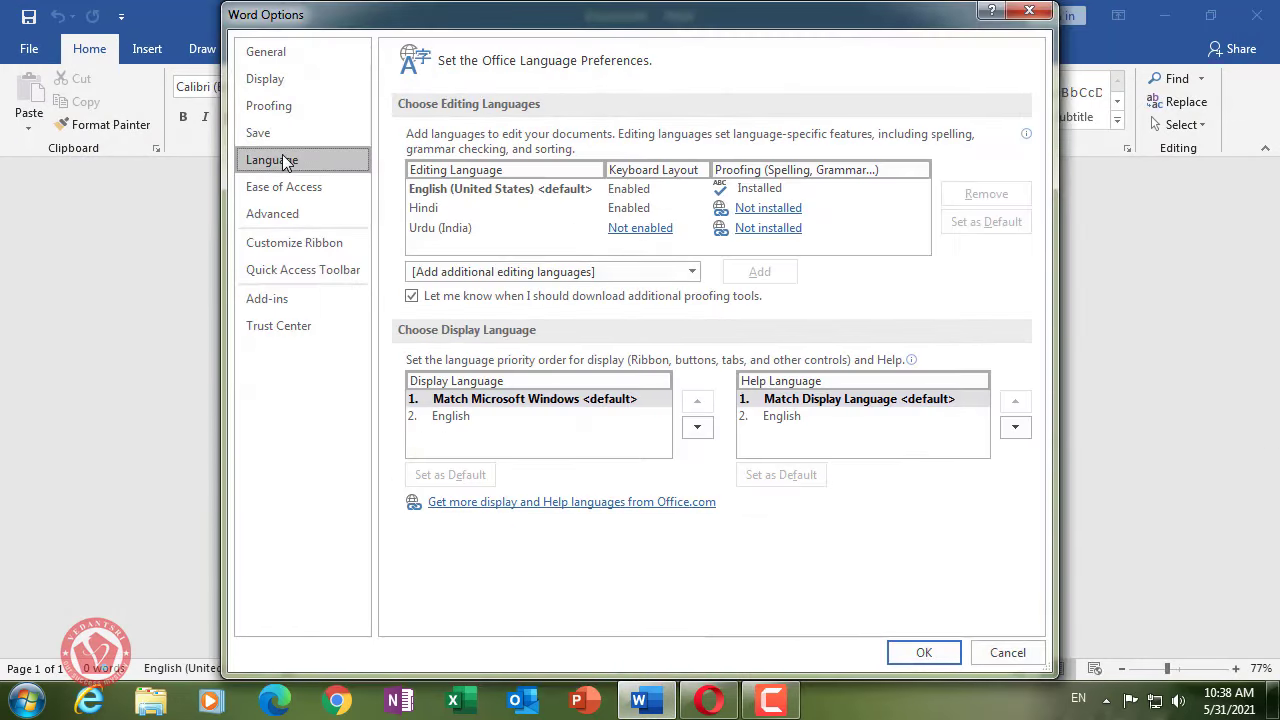
{"action": "left_click", "coordinate": [423, 228]}
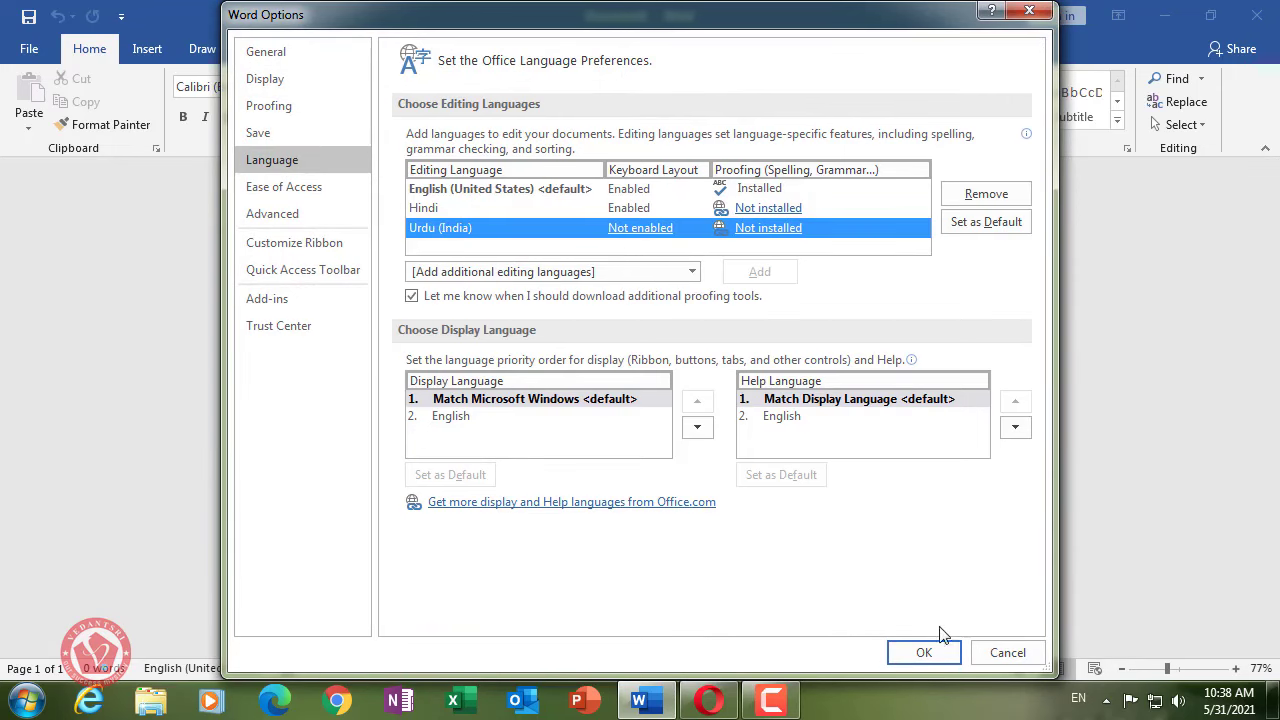
{"action": "left_click", "coordinate": [932, 652]}
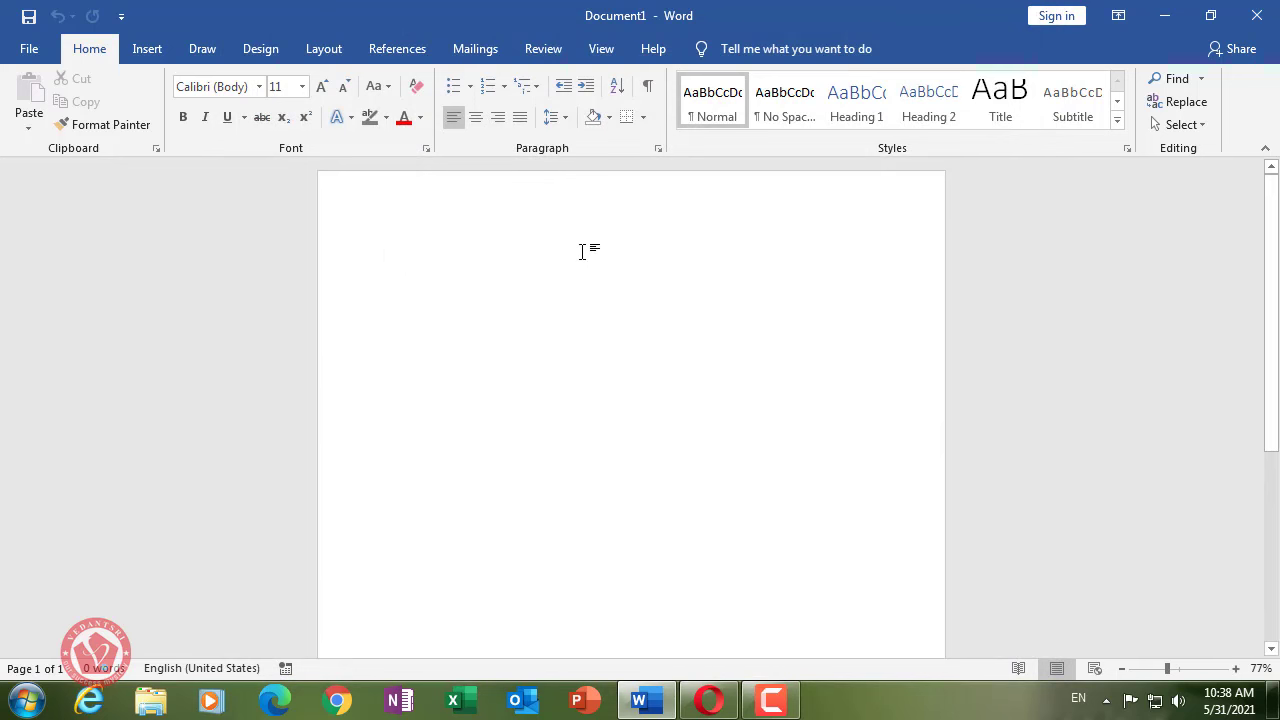
- Cycle the input language through Hindi, Urdu and English, ending on Urdu
{"action": "key", "text": "alt+shift"}
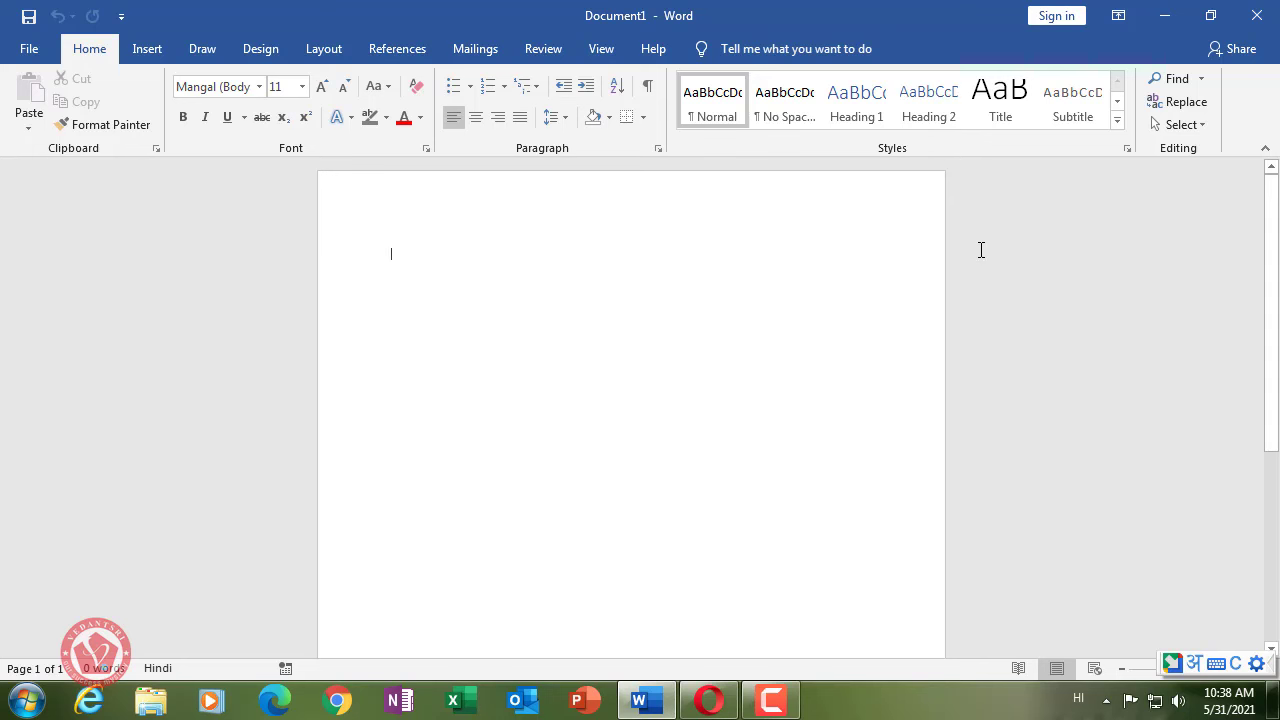
{"action": "key", "text": "alt+shift"}
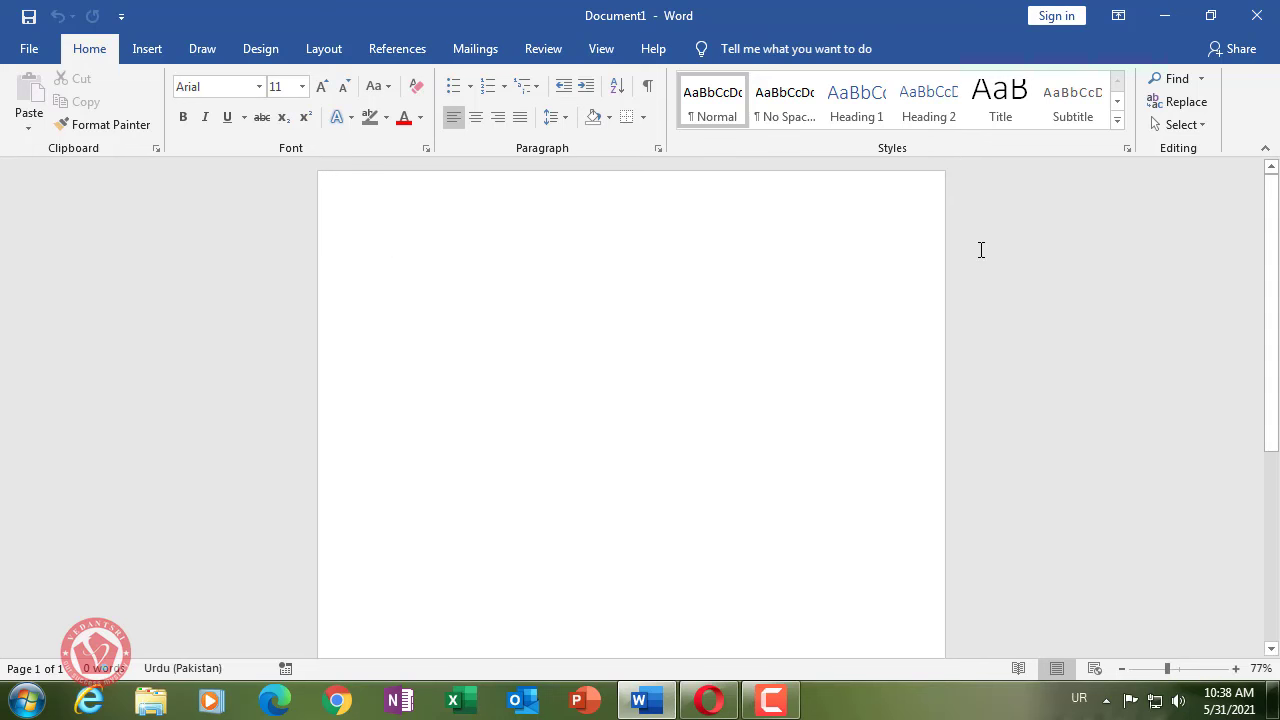
{"action": "key", "text": "alt+shift"}
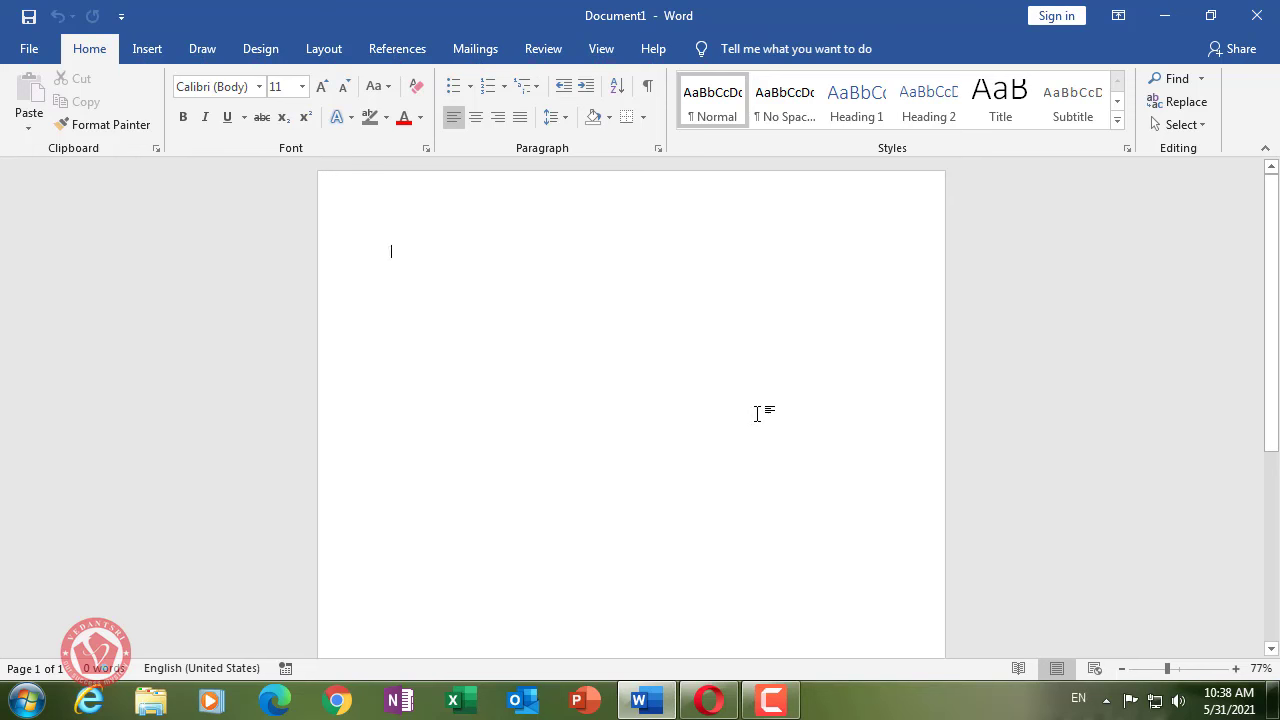
{"action": "left_click", "coordinate": [1078, 700]}
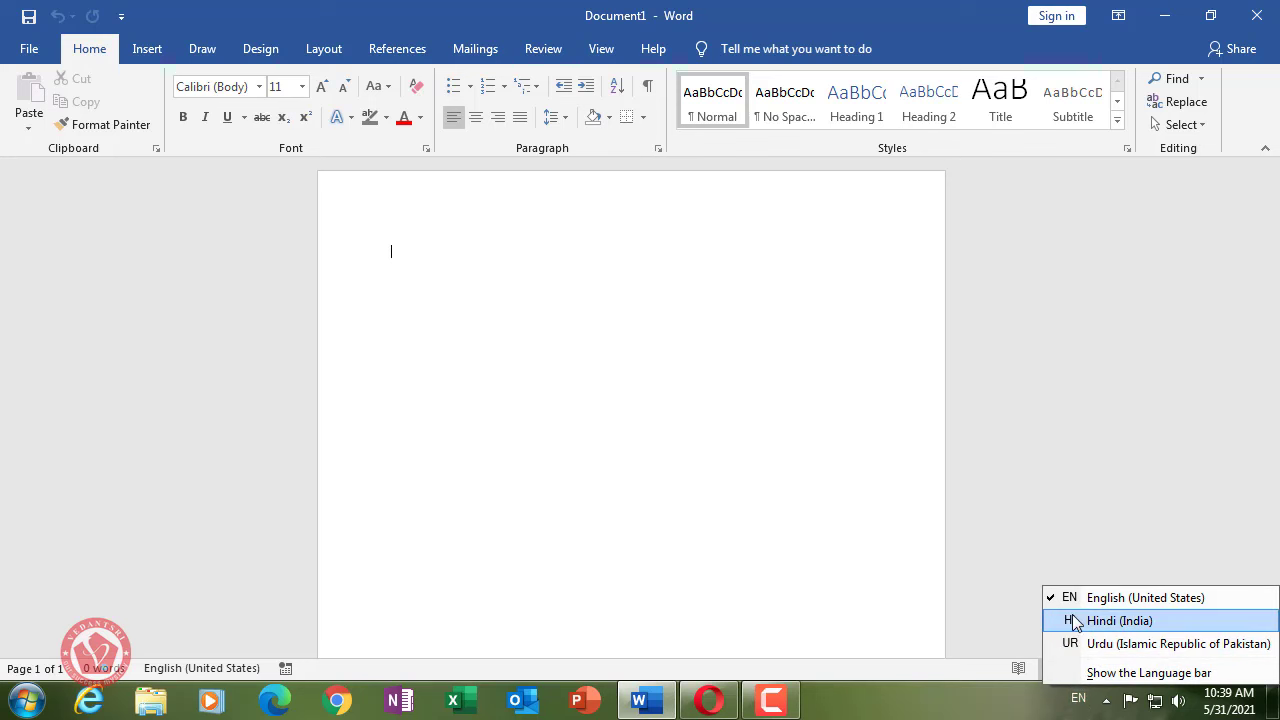
{"action": "left_click", "coordinate": [1040, 715]}
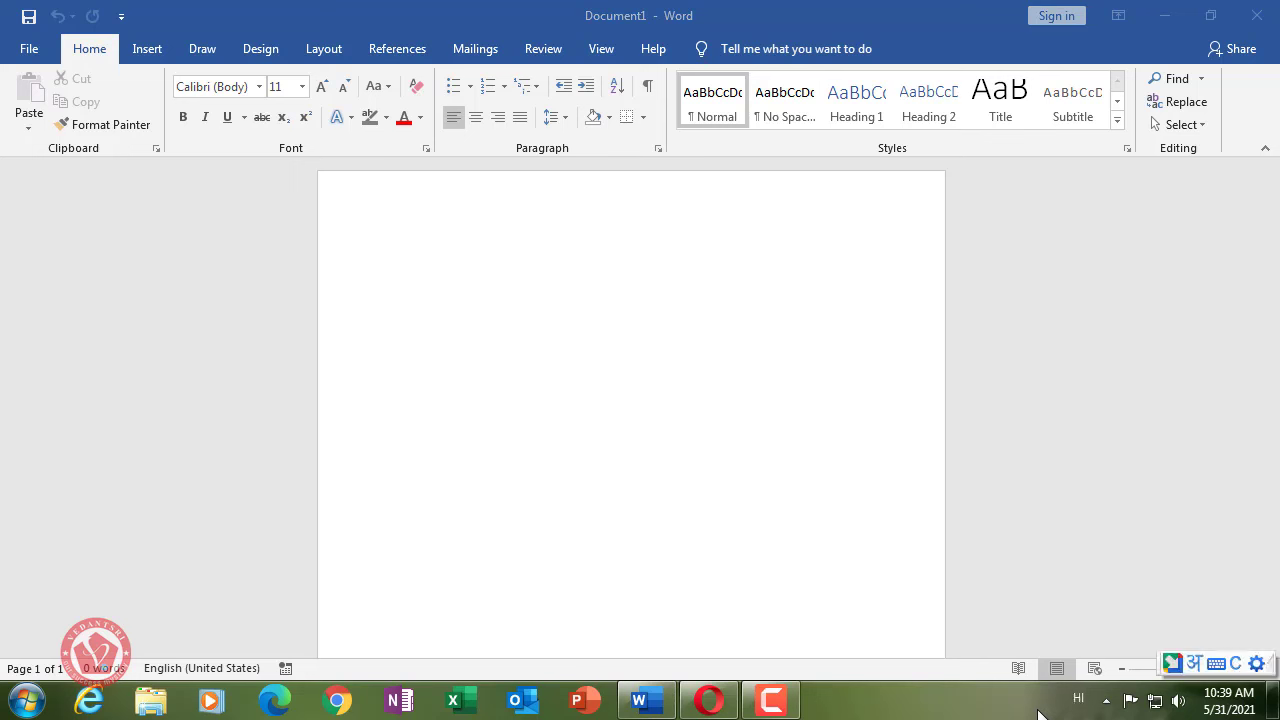
{"action": "left_click", "coordinate": [1078, 699]}
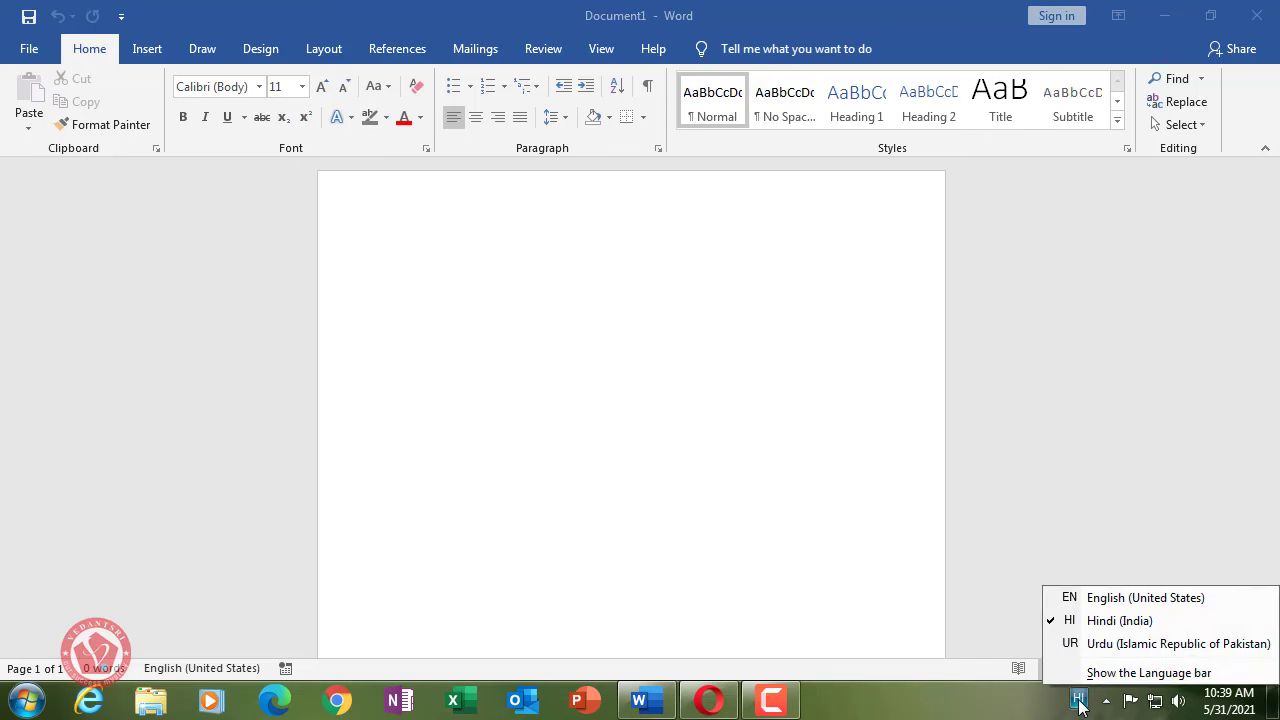
{"action": "left_click", "coordinate": [1070, 643]}
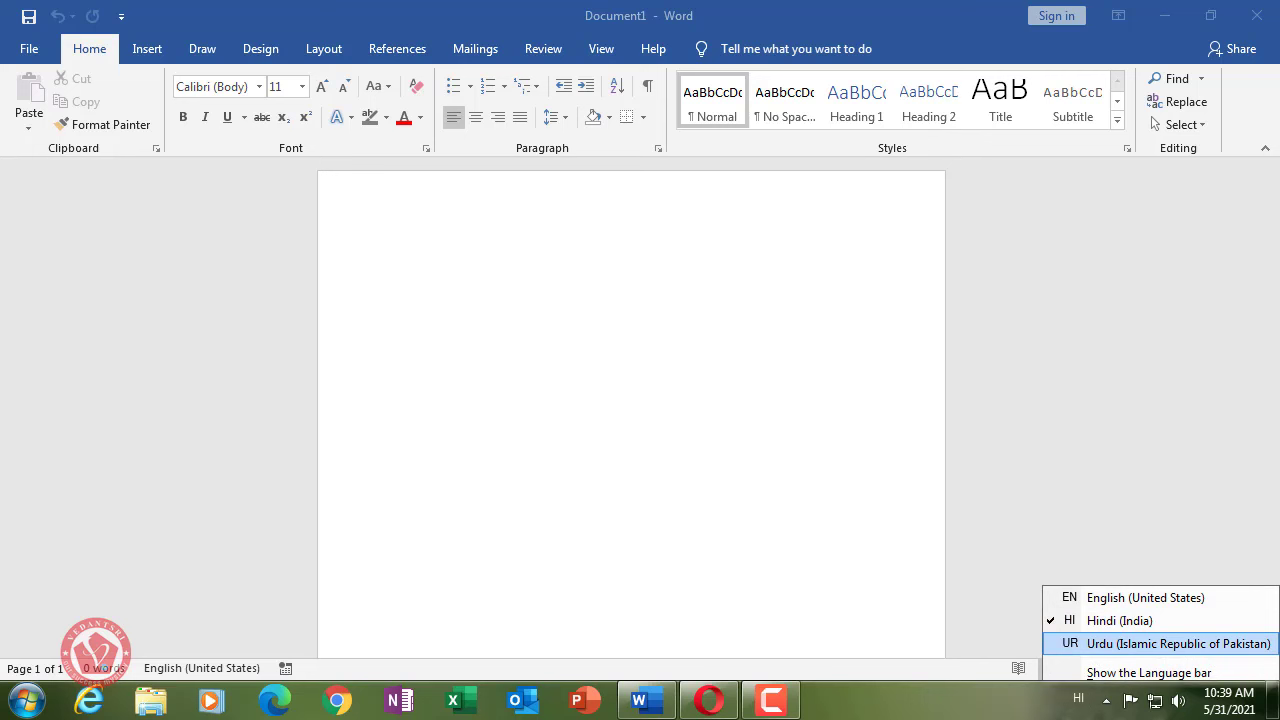
{"action": "left_click", "coordinate": [888, 571]}
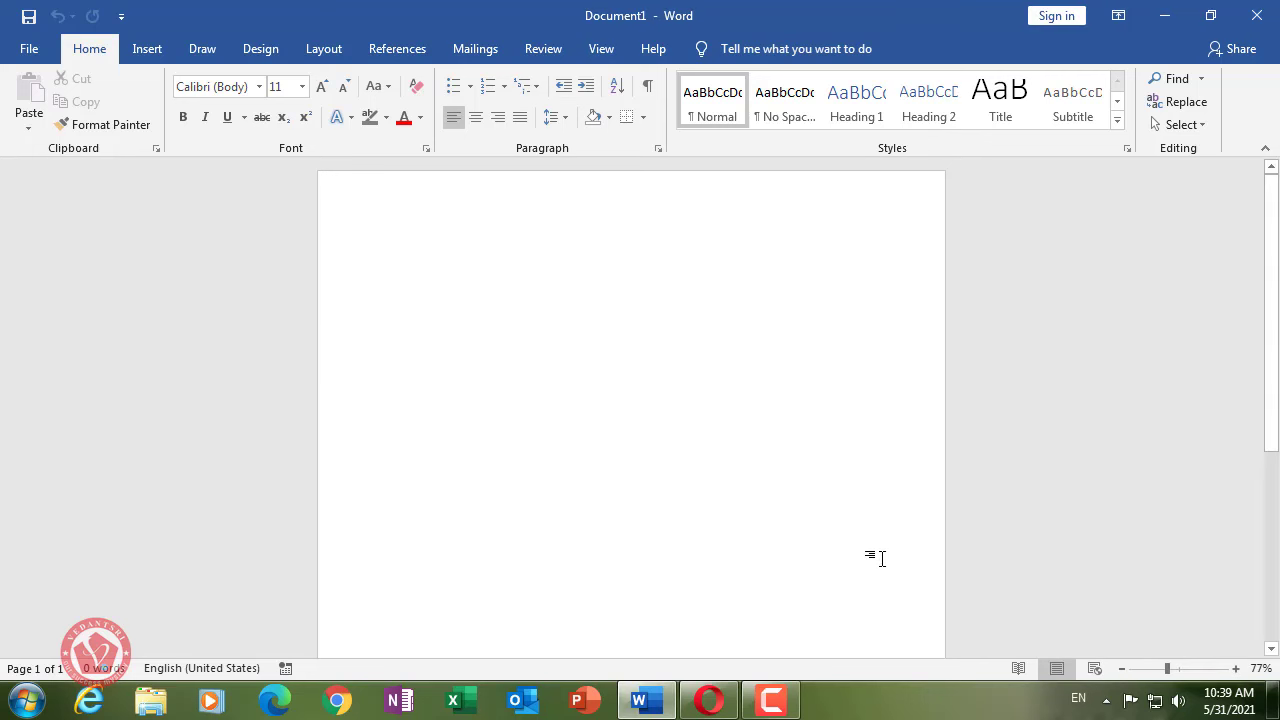
- Switch the input language to Hindi and cancel the transliteration suggestion for test text
{"action": "key", "text": "alt+shift"}
{"action": "left_click", "coordinate": [1078, 700]}
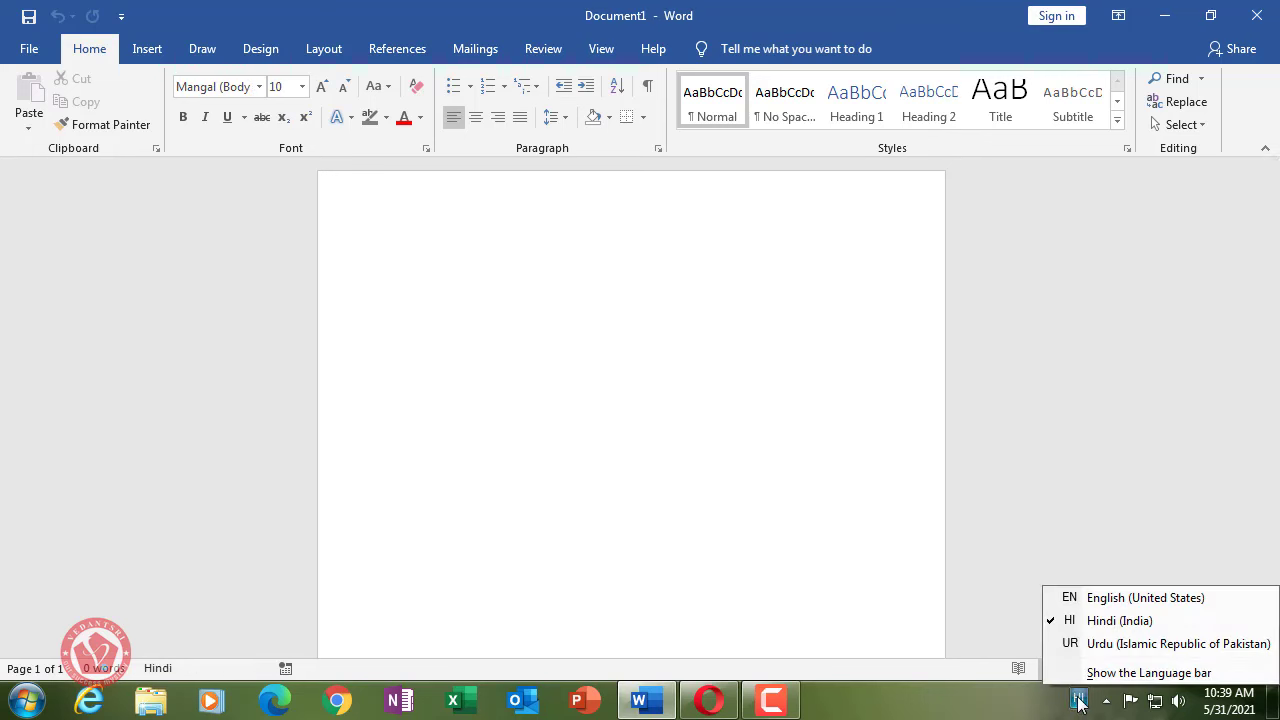
{"action": "left_click", "coordinate": [1020, 712]}
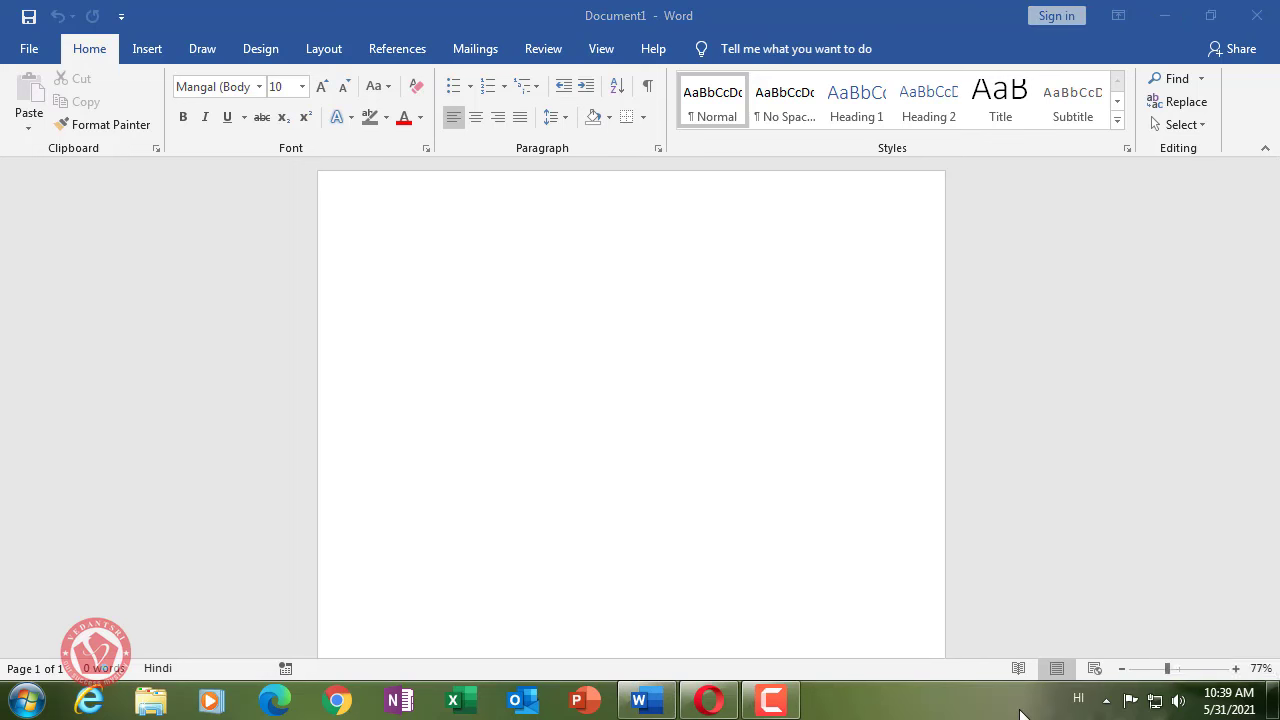
{"action": "left_click", "coordinate": [1078, 698]}
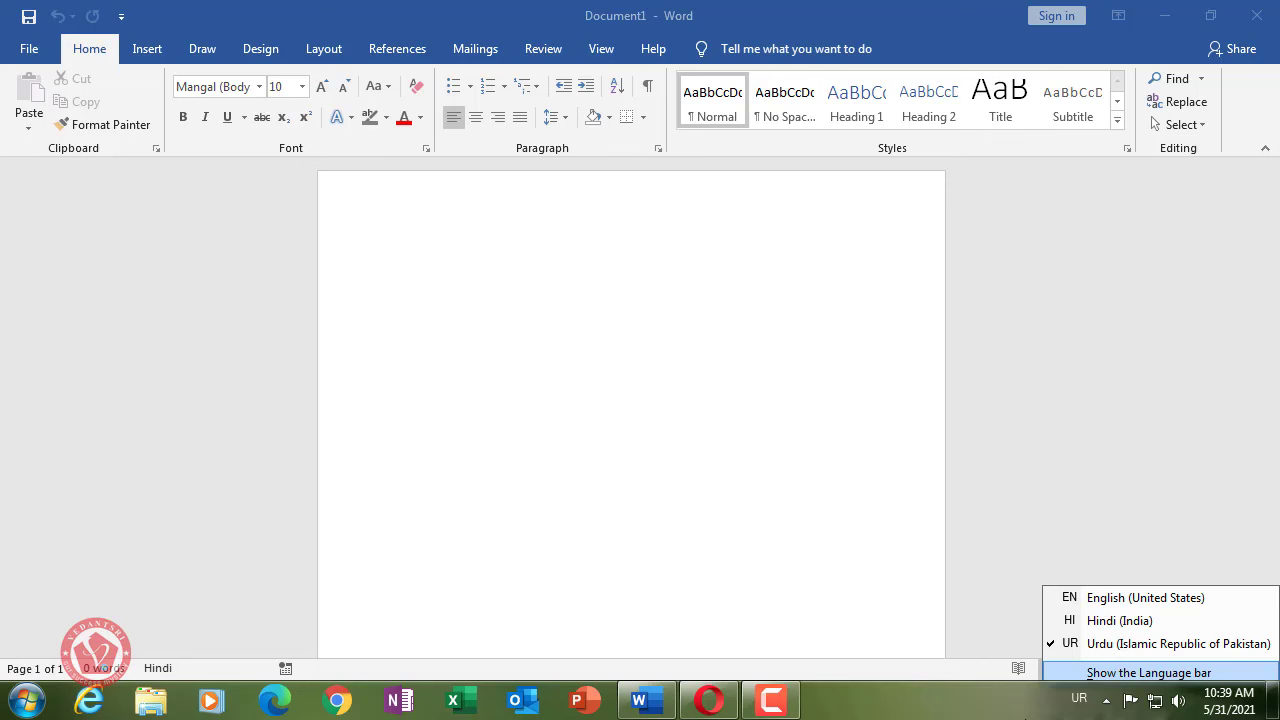
{"action": "left_click", "coordinate": [700, 445]}
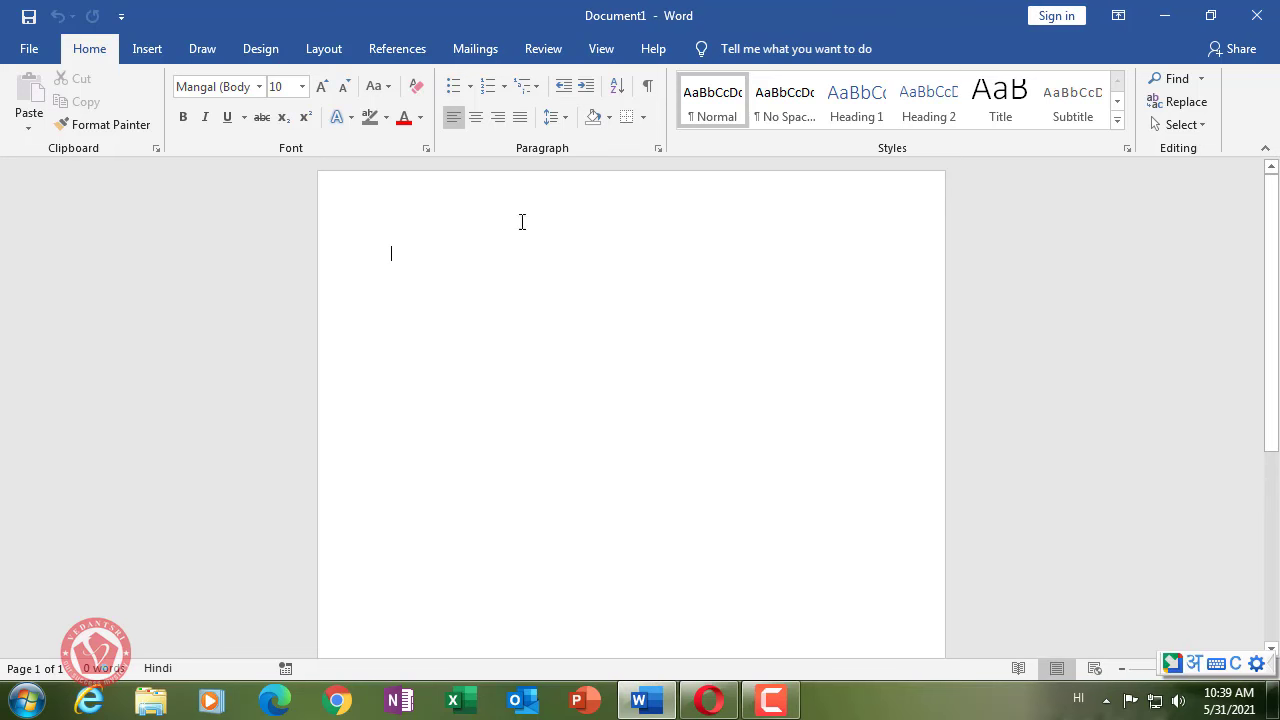
{"action": "type", "text": "kjhalkdk"}
{"action": "key", "text": "Escape"}
- Switch input to Urdu and type two runs of Urdu text into the document
{"action": "left_click", "coordinate": [1078, 698]}
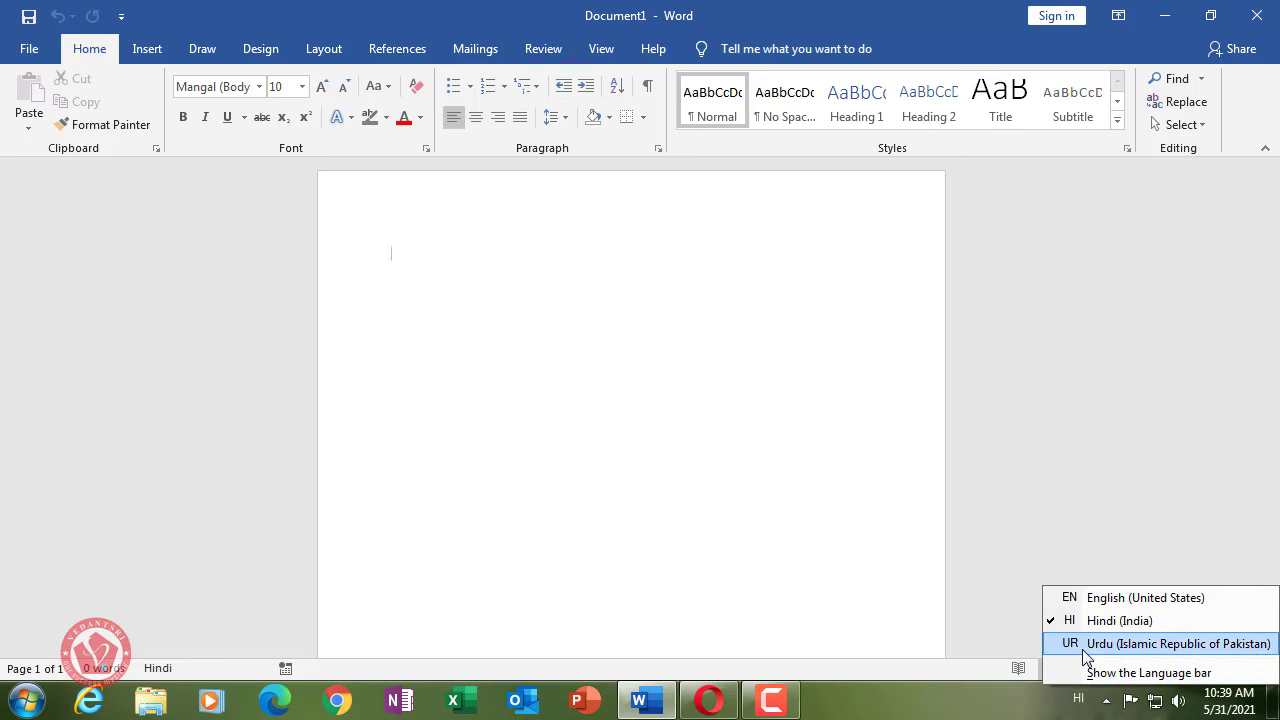
{"action": "left_click", "coordinate": [1105, 646]}
{"action": "type", "text": "ا"}
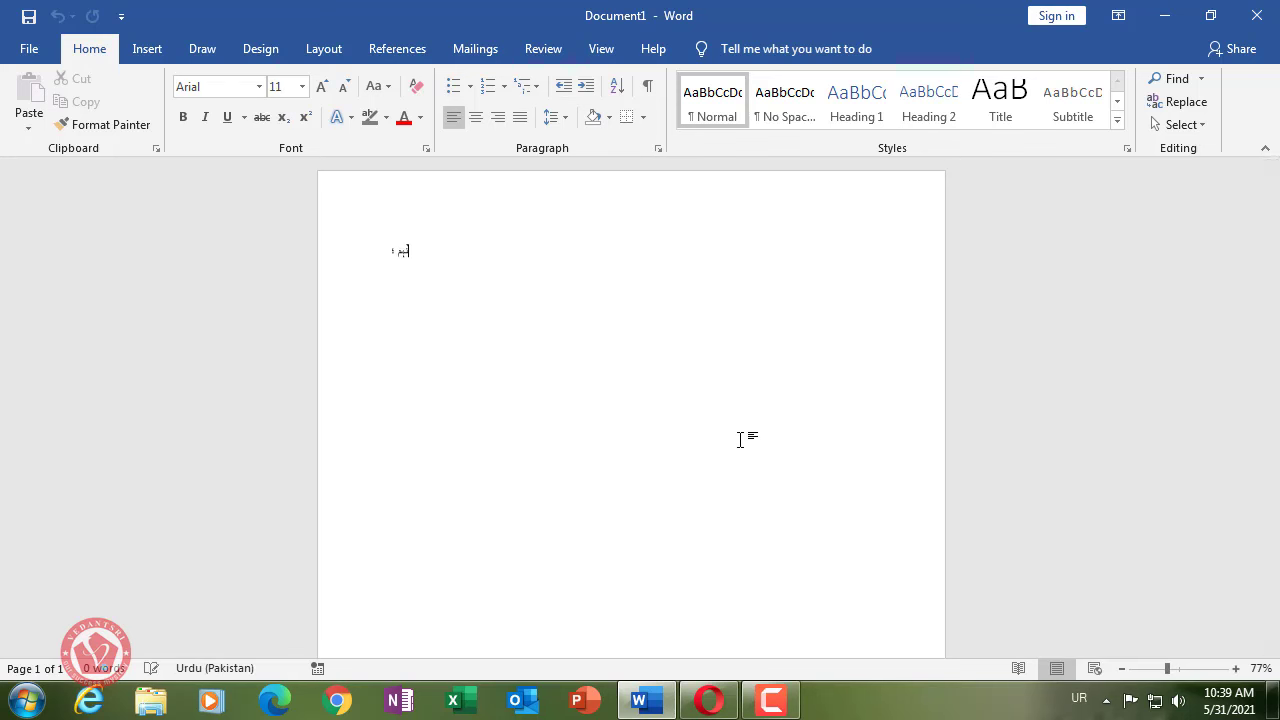
{"action": "type", "text": "اریکمین؛ار میکنرومایکی؛ن وراکیک؛ اکروکا؛ میہ"}
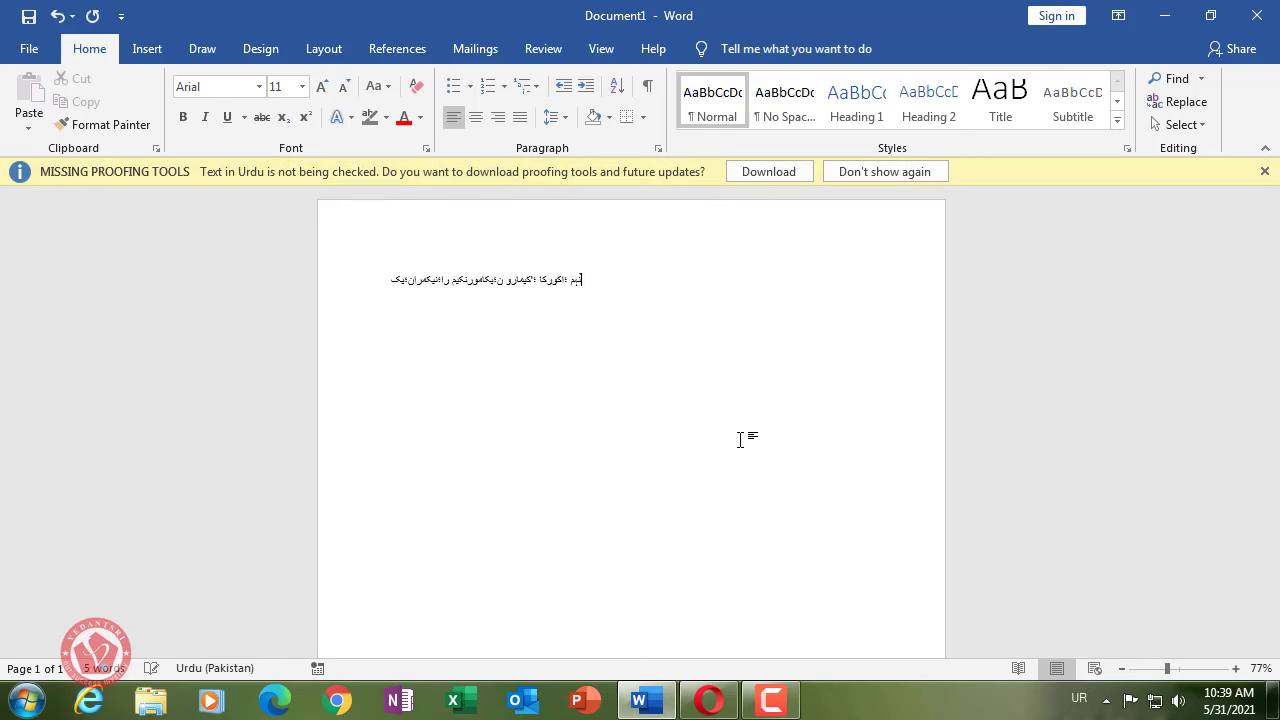
{"action": "key", "text": "ctrl+a"}
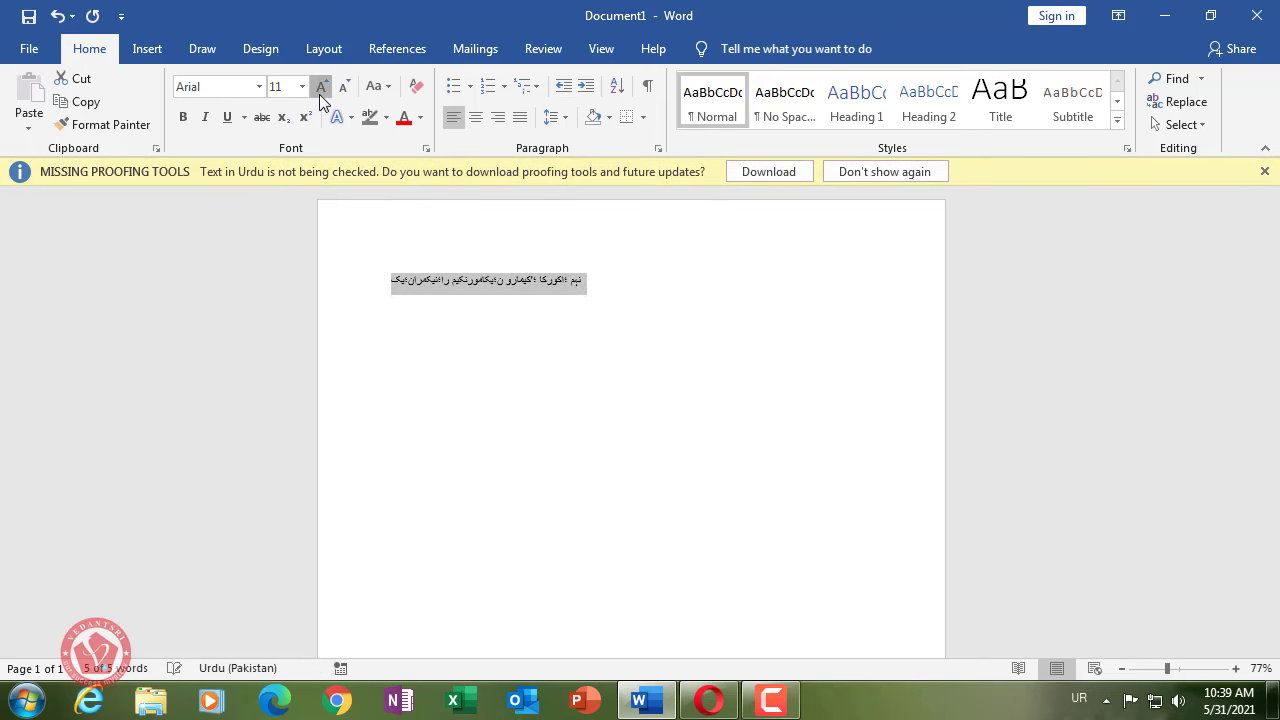
{"action": "left_click", "coordinate": [689, 300]}
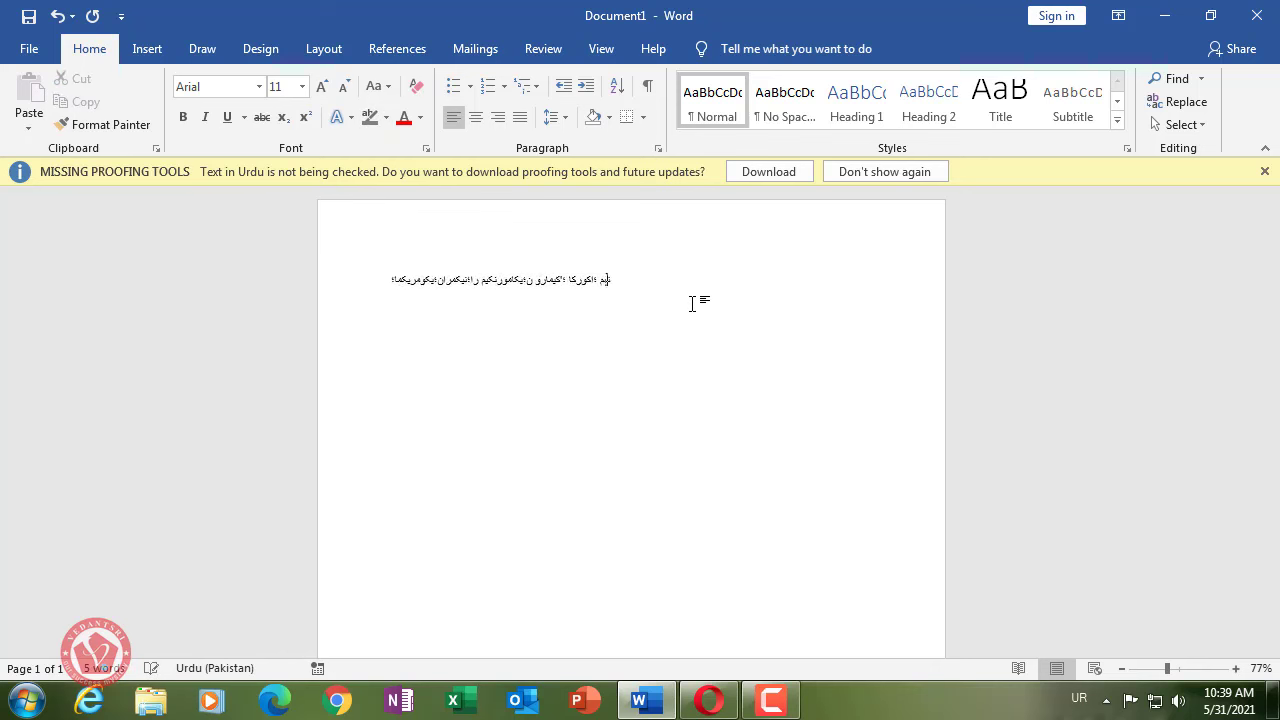
{"action": "type", "text": "یکنا"}
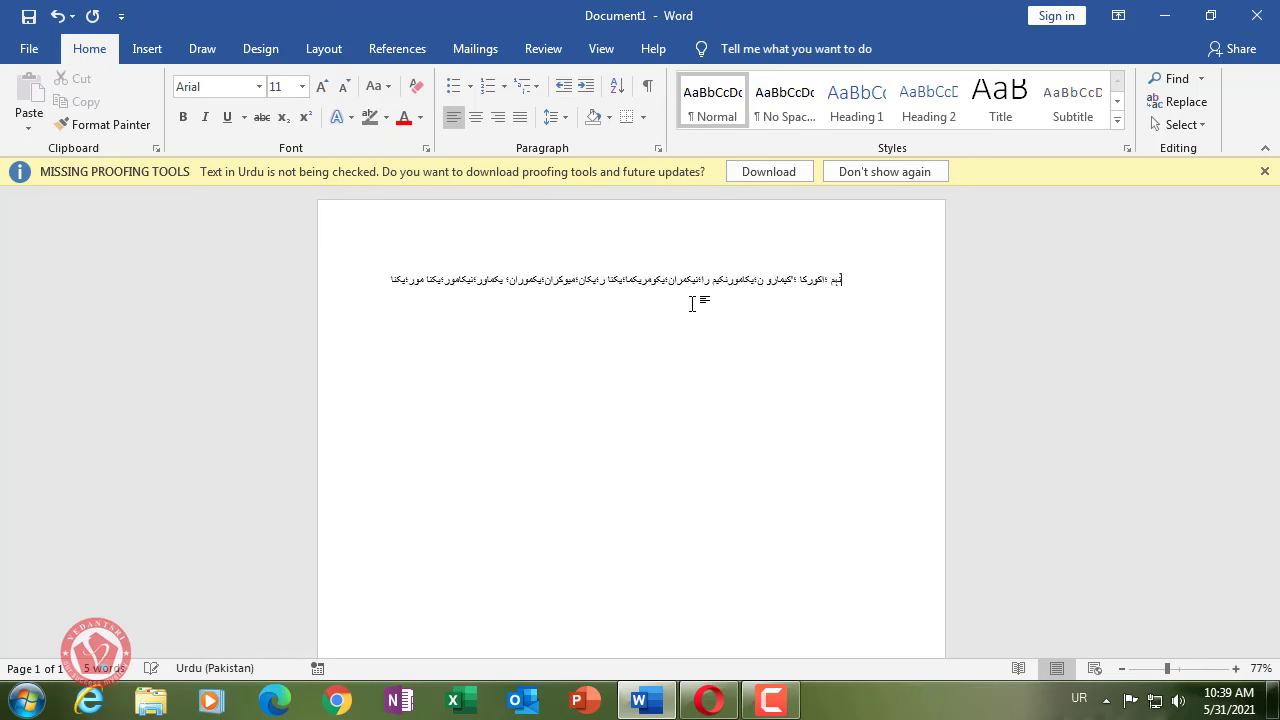
{"action": "type", "text": " ر؛یکان؛میوکران؛یکموران؛ یکماور؛نیکامور؛یکنا مور؛یکنامور؛ن؛ریکوا؛کینام؛یکمارو؛نیکمارو؛یکمرا؛یکوران؛میوکران؛یکنا؛روز"}
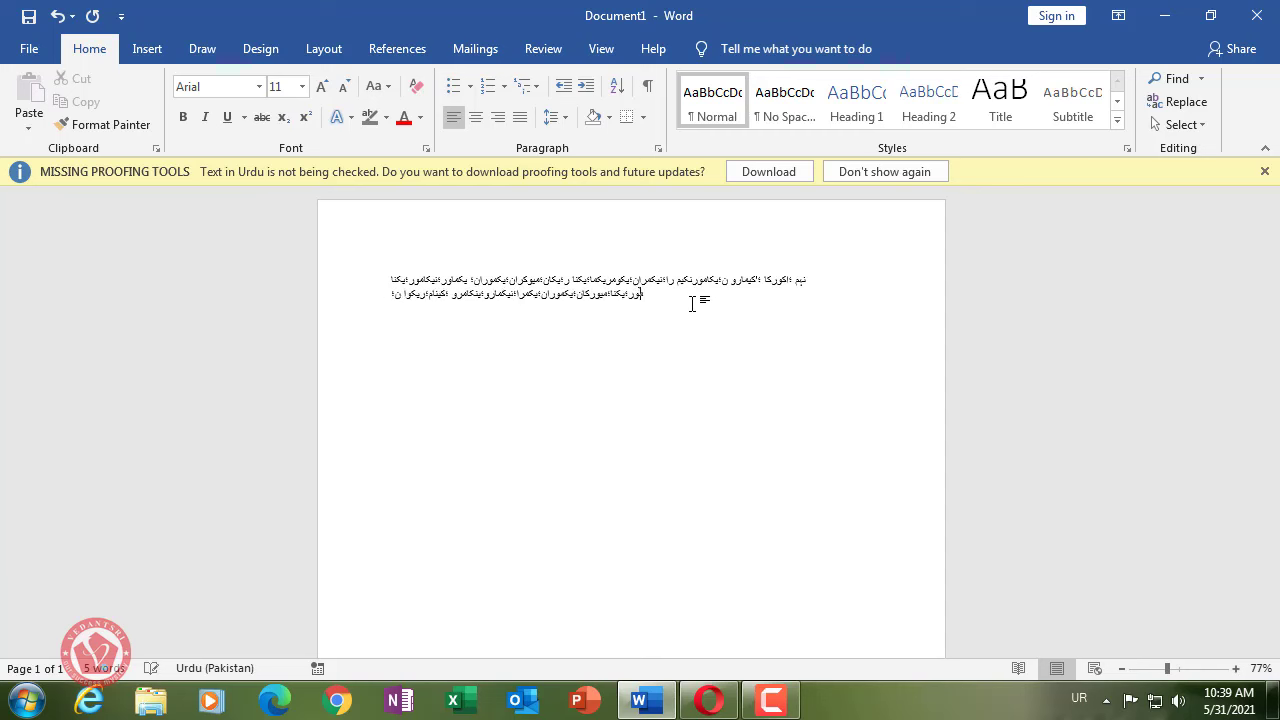
{"action": "type", "text": "مرکیا ن؛یکمار یکن؛یمکران؛یکمرون؛یکمرو؛نیکمر"}
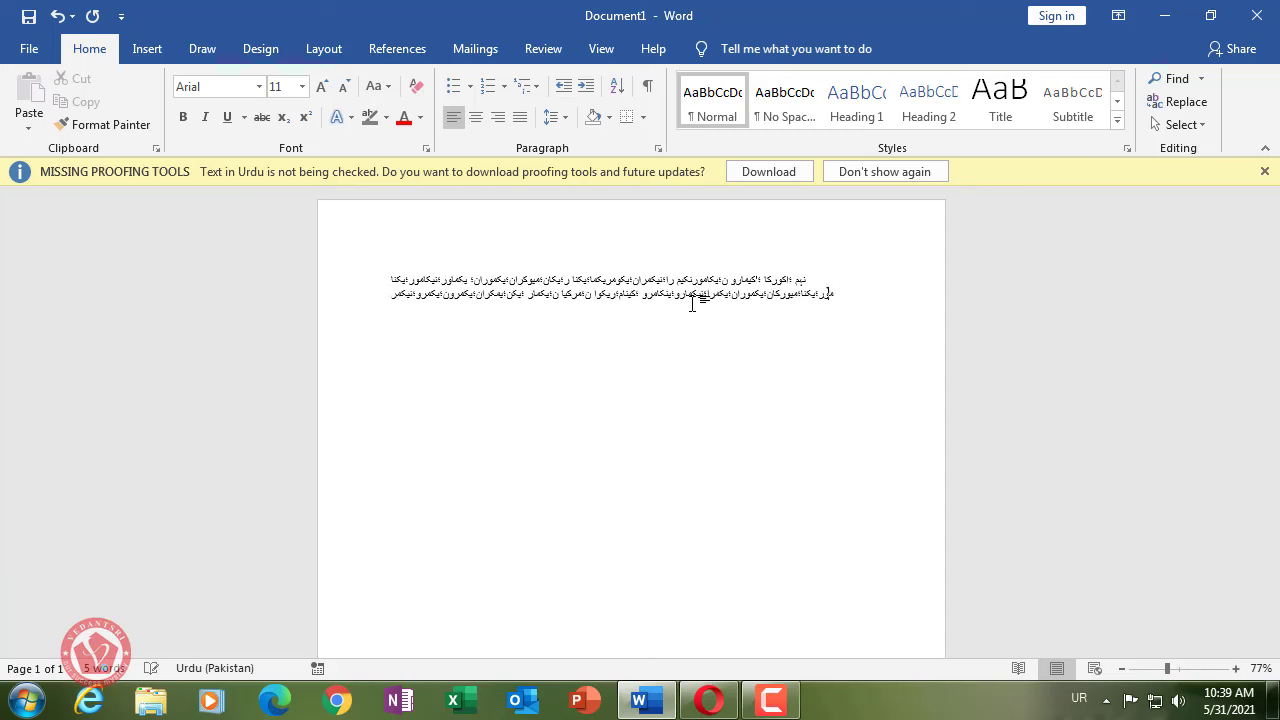
{"action": "type", "text": "و؛نیکمور؛یکن؛موریک ن؛مورکین یمرکن؛"}
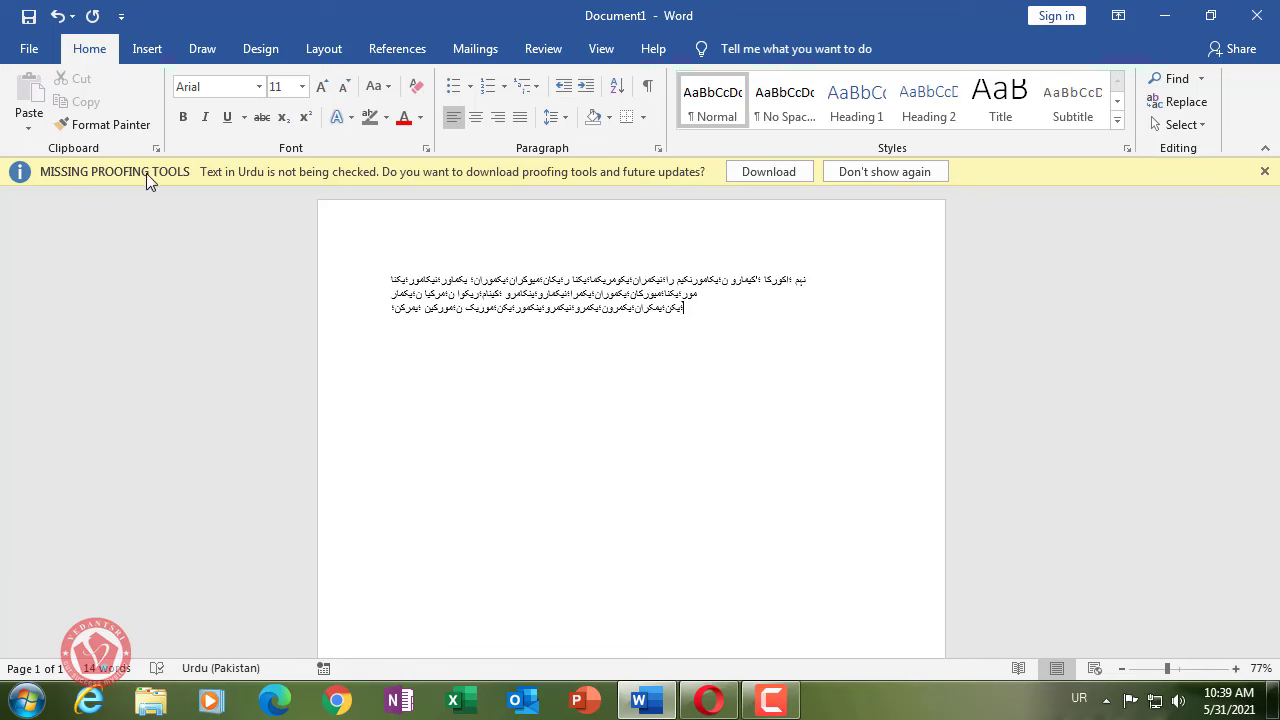
{"action": "left_click", "coordinate": [28, 48]}
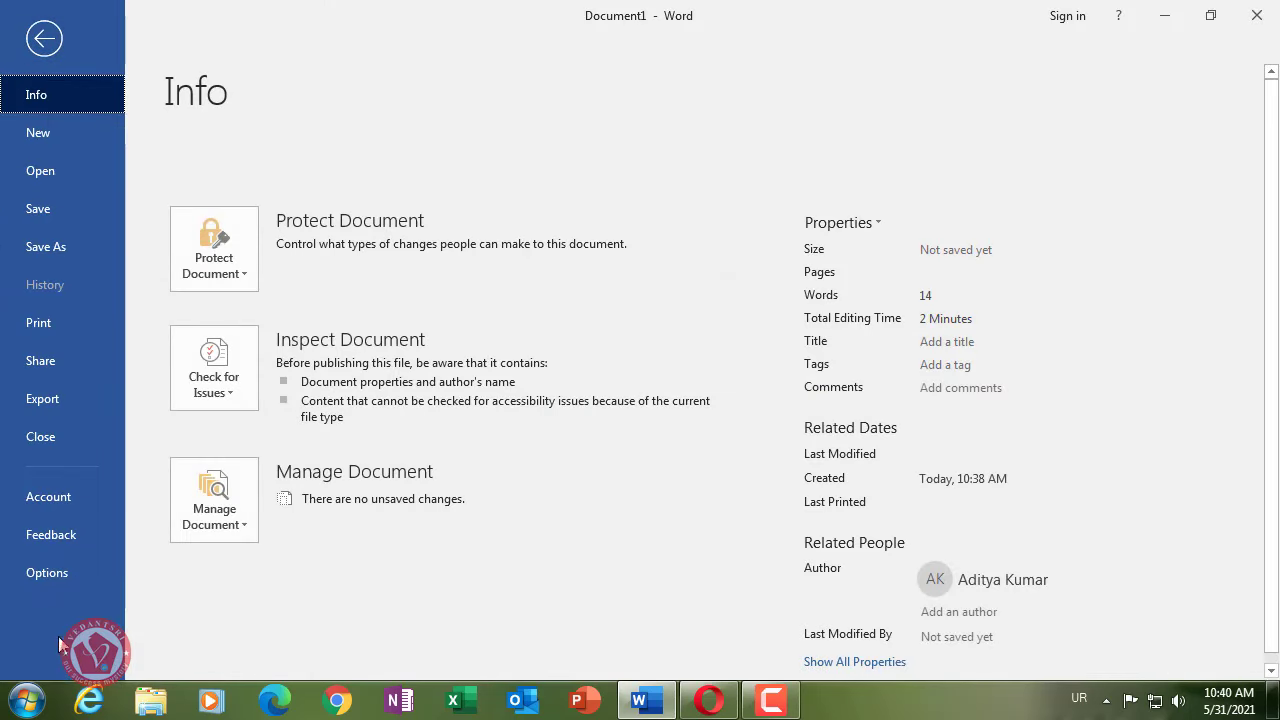
{"action": "left_click", "coordinate": [37, 572]}
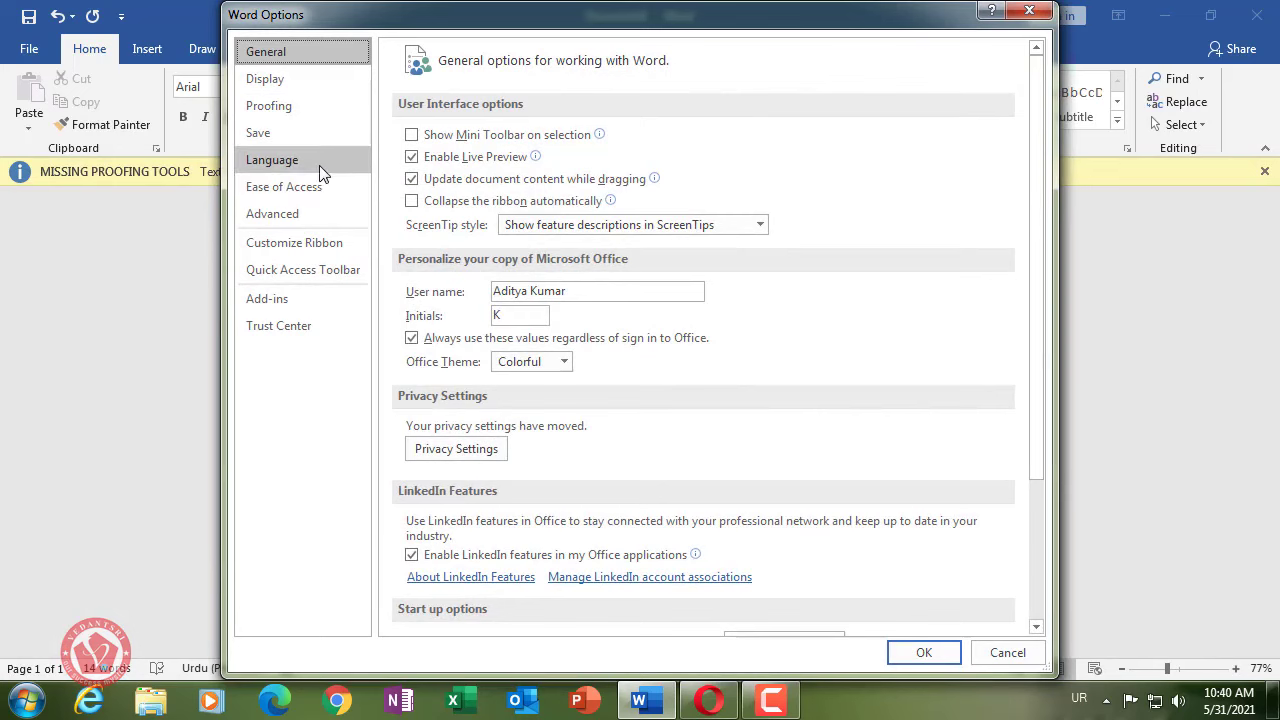
{"action": "left_click", "coordinate": [300, 162]}
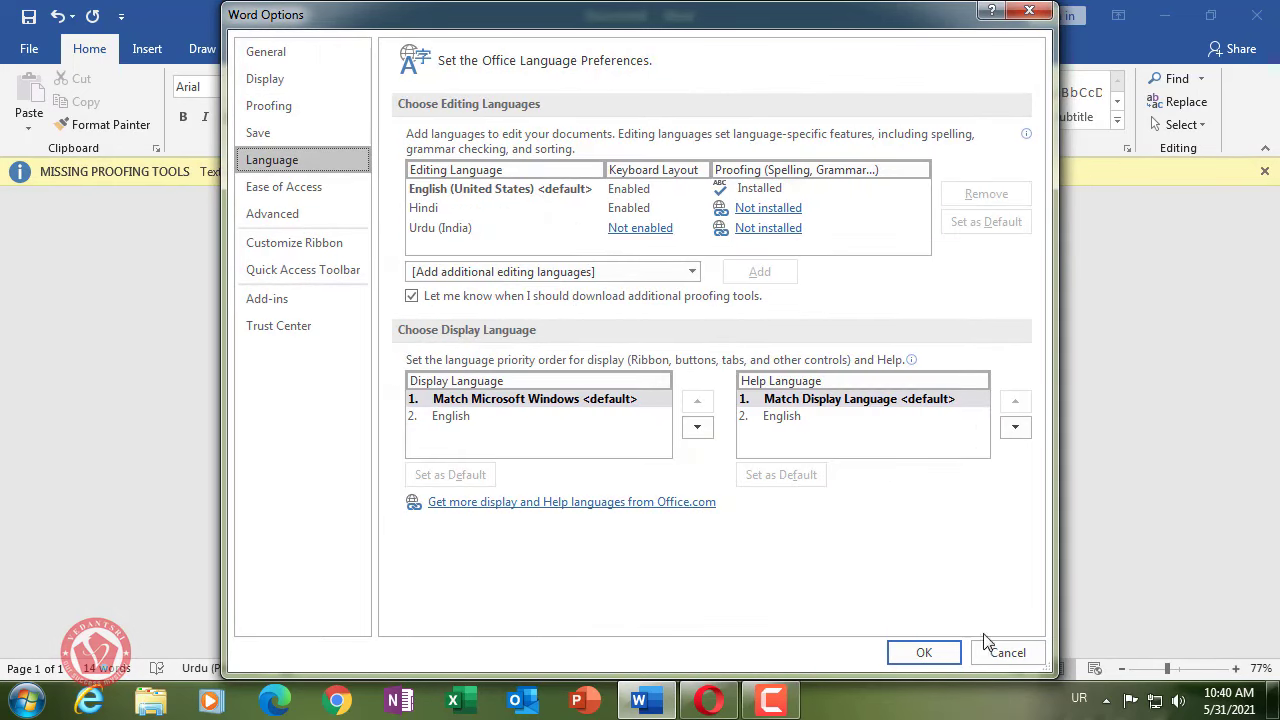
{"action": "left_click", "coordinate": [1001, 653]}
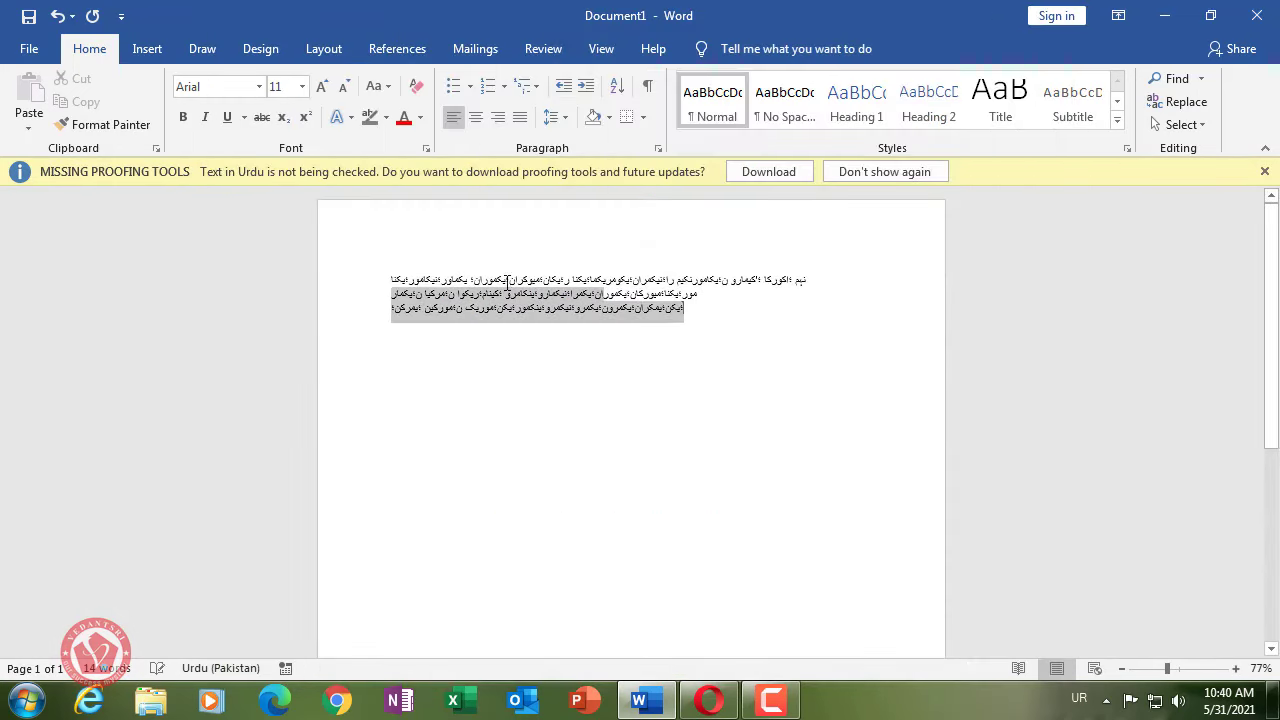
{"action": "left_click_drag", "start_coordinate": [694, 313], "coordinate": [400, 278]}
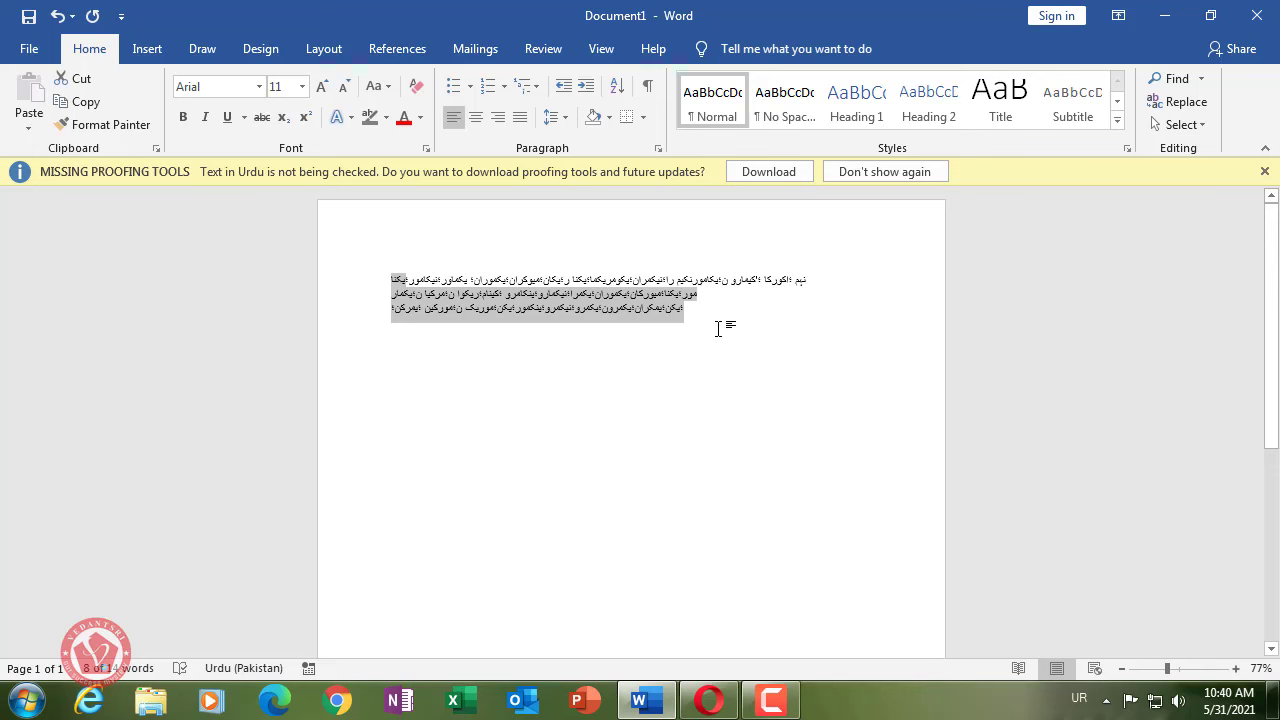
- Open the proofing tools download page and find the 'Install the language accessory pack' section
{"action": "left_click", "coordinate": [771, 172]}
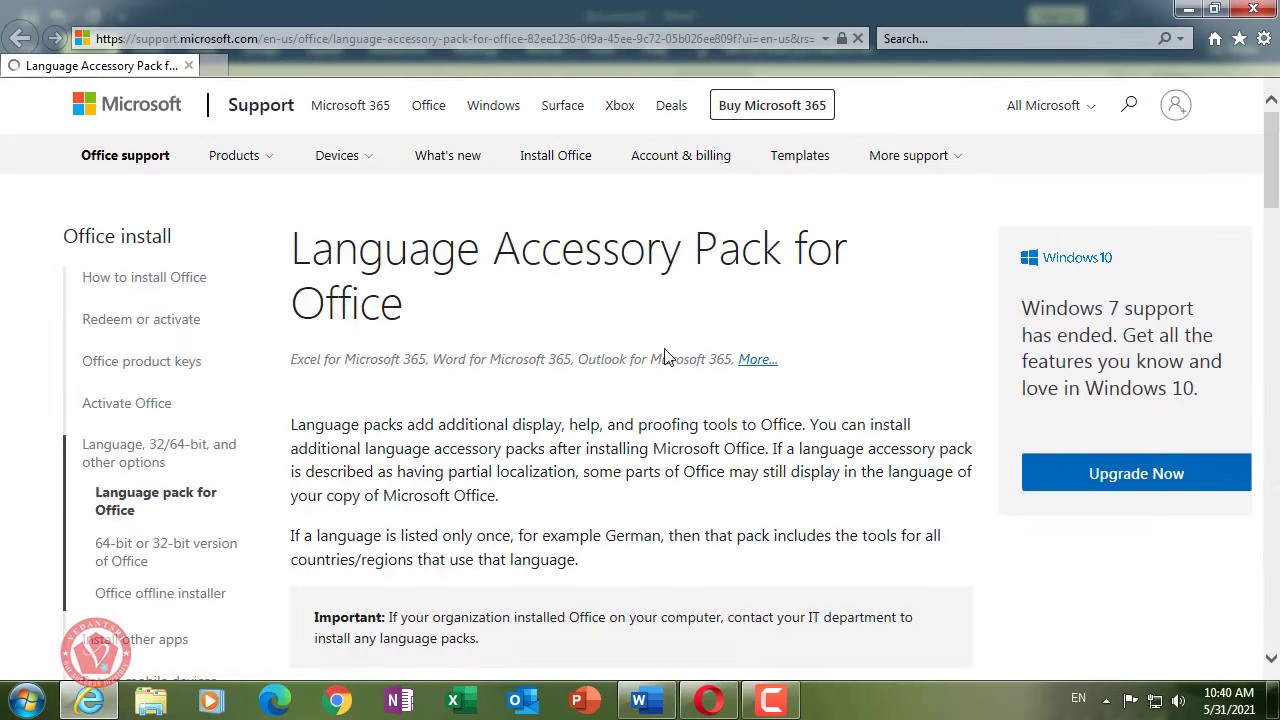
{"action": "scroll", "coordinate": [855, 340], "scroll_direction": "down", "scroll_amount": 2}
{"action": "scroll", "coordinate": [855, 340], "scroll_direction": "down", "scroll_amount": 2}
{"action": "scroll", "coordinate": [860, 310], "scroll_direction": "down", "scroll_amount": 3}
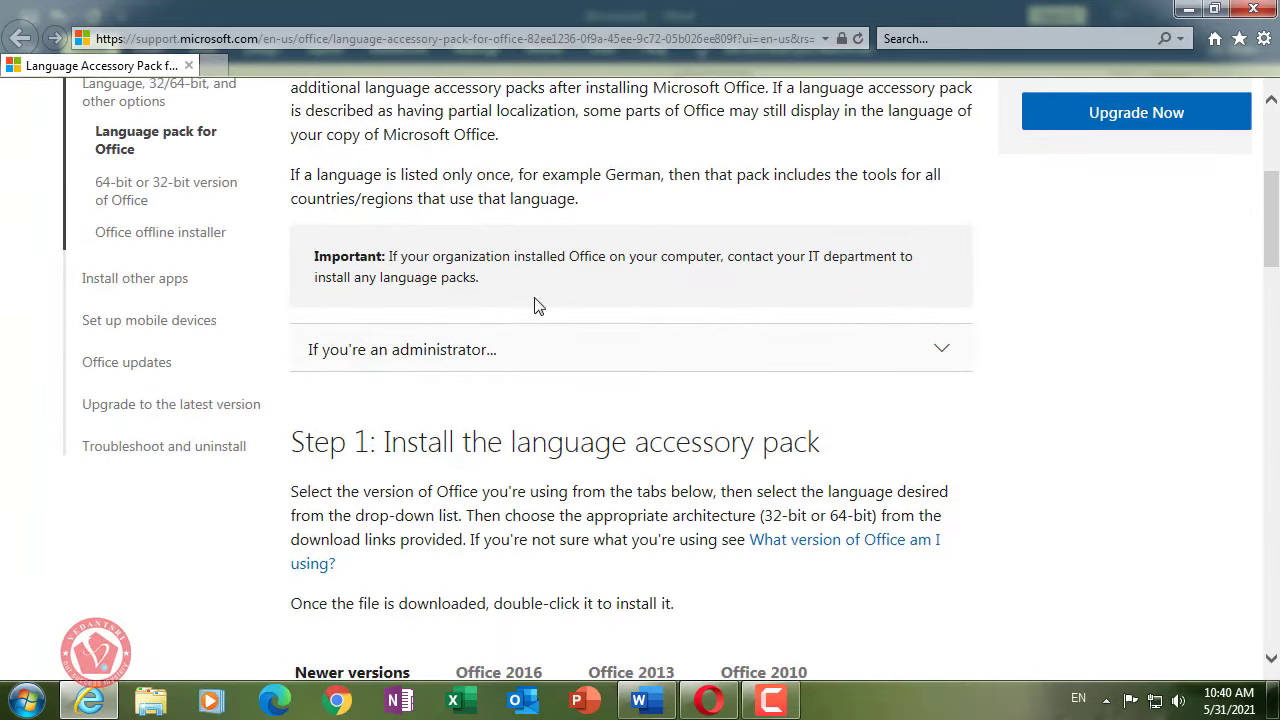
{"action": "scroll", "coordinate": [900, 366], "scroll_direction": "down", "scroll_amount": 2}
{"action": "scroll", "coordinate": [937, 329], "scroll_direction": "down", "scroll_amount": 2}
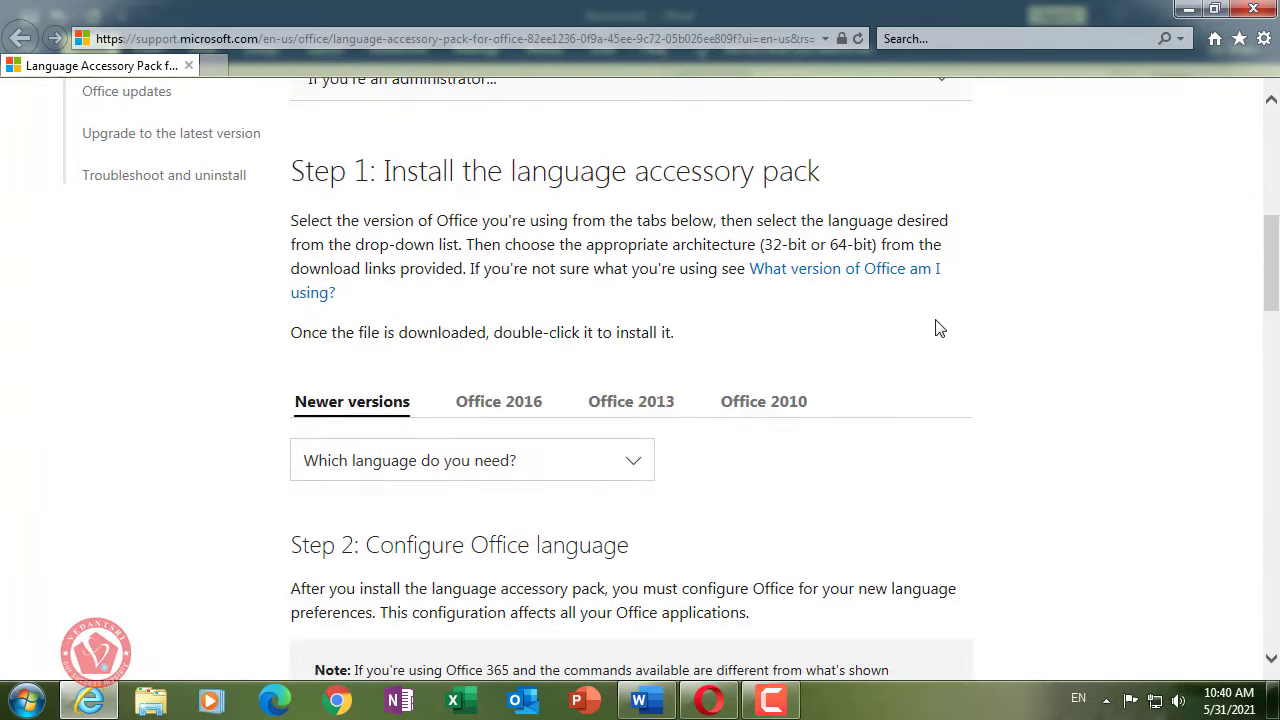
{"action": "scroll", "coordinate": [557, 306], "scroll_direction": "down", "scroll_amount": 2}
{"action": "scroll", "coordinate": [400, 265], "scroll_direction": "up", "scroll_amount": 3}
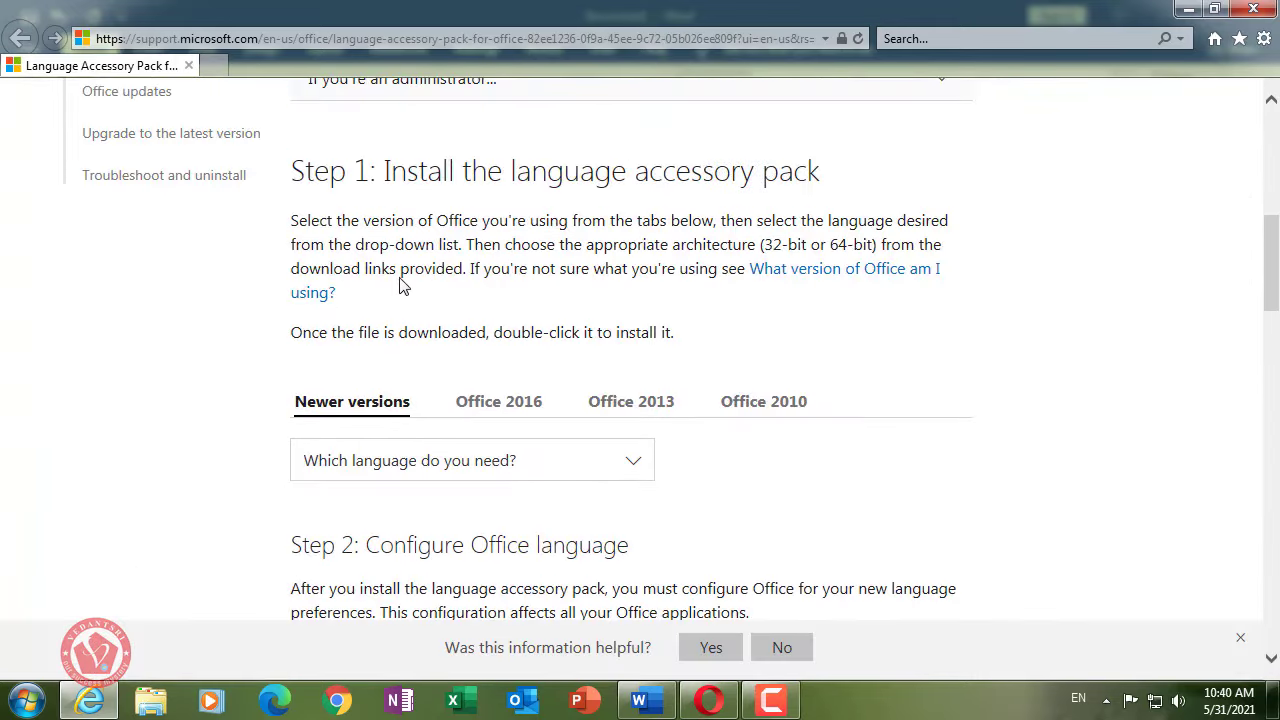
{"action": "left_click_drag", "start_coordinate": [385, 170], "coordinate": [815, 173]}
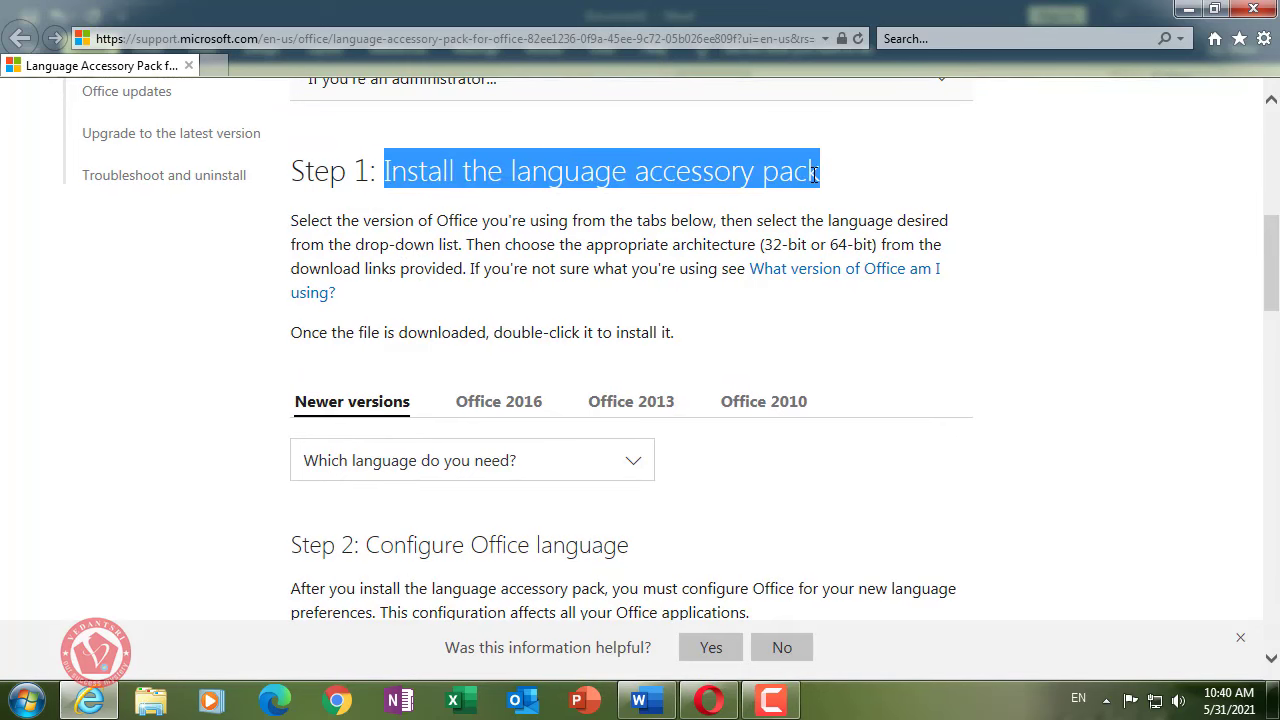
{"action": "scroll", "coordinate": [479, 332], "scroll_direction": "down", "scroll_amount": 1}
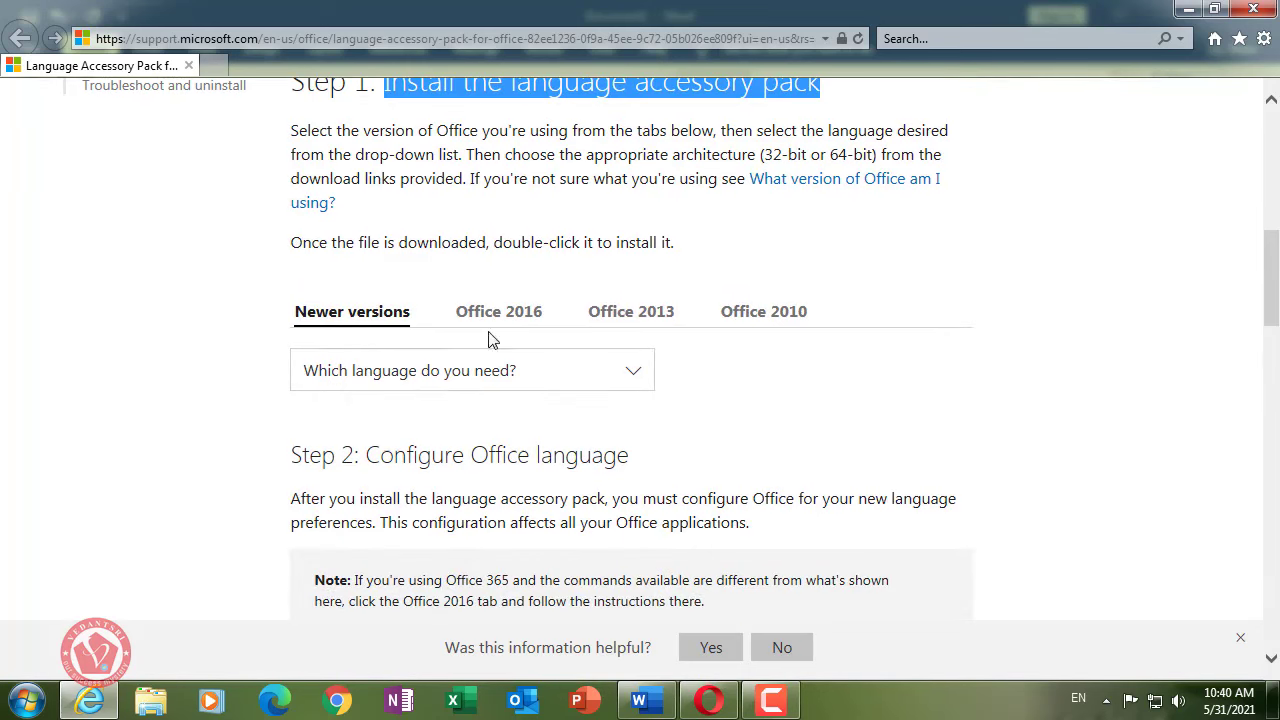
- Browse the Office 2016, 2013 and 2010 instructions, returning to Newer versions
{"action": "left_click", "coordinate": [347, 316]}
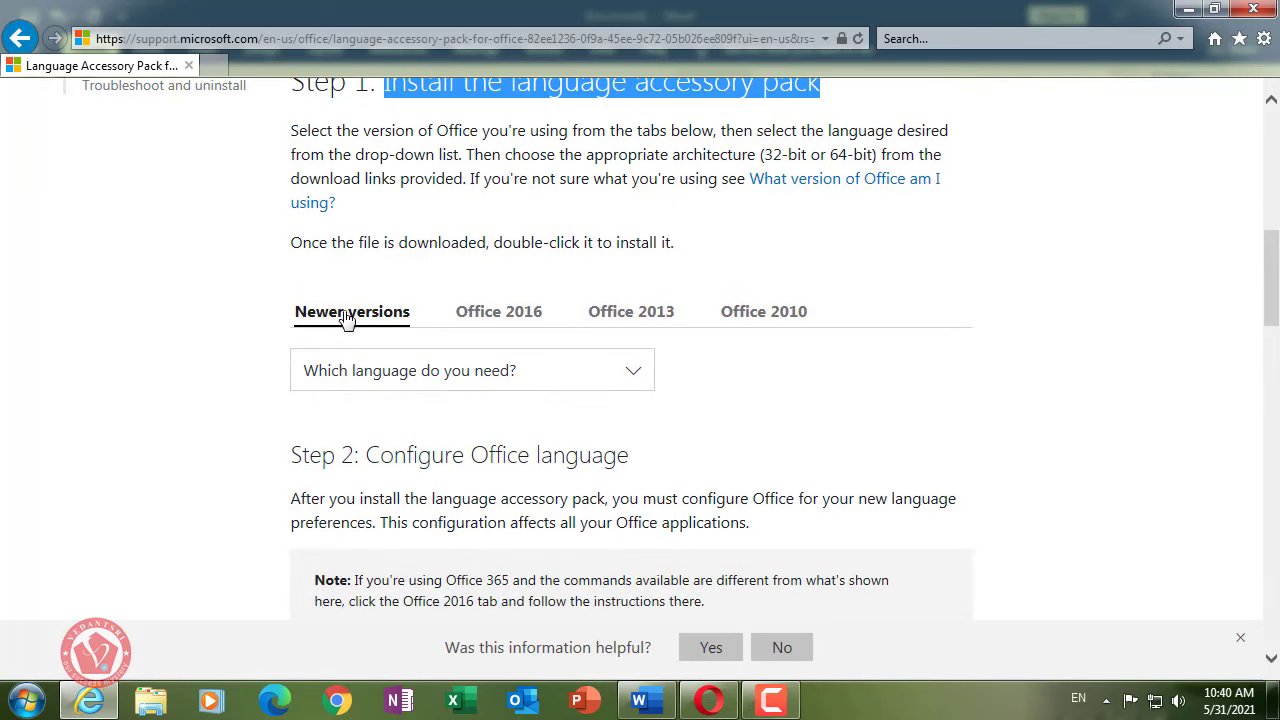
{"action": "left_click", "coordinate": [515, 318]}
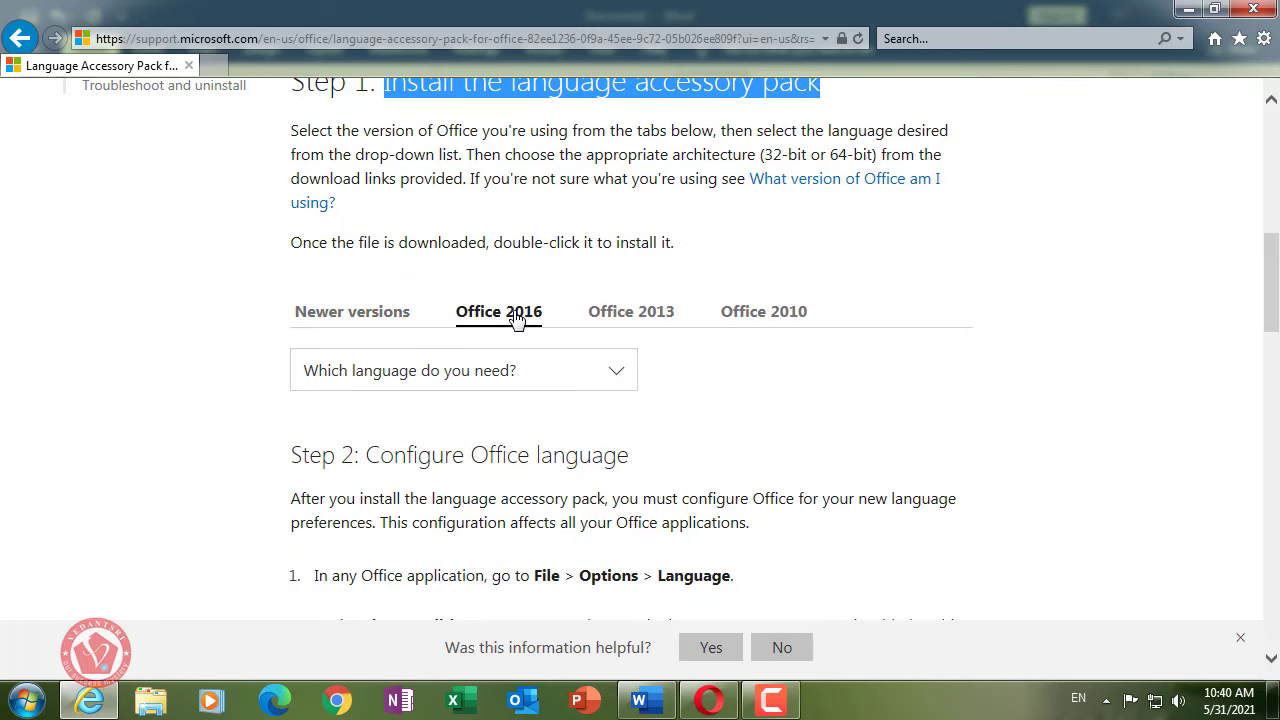
{"action": "left_click", "coordinate": [648, 312]}
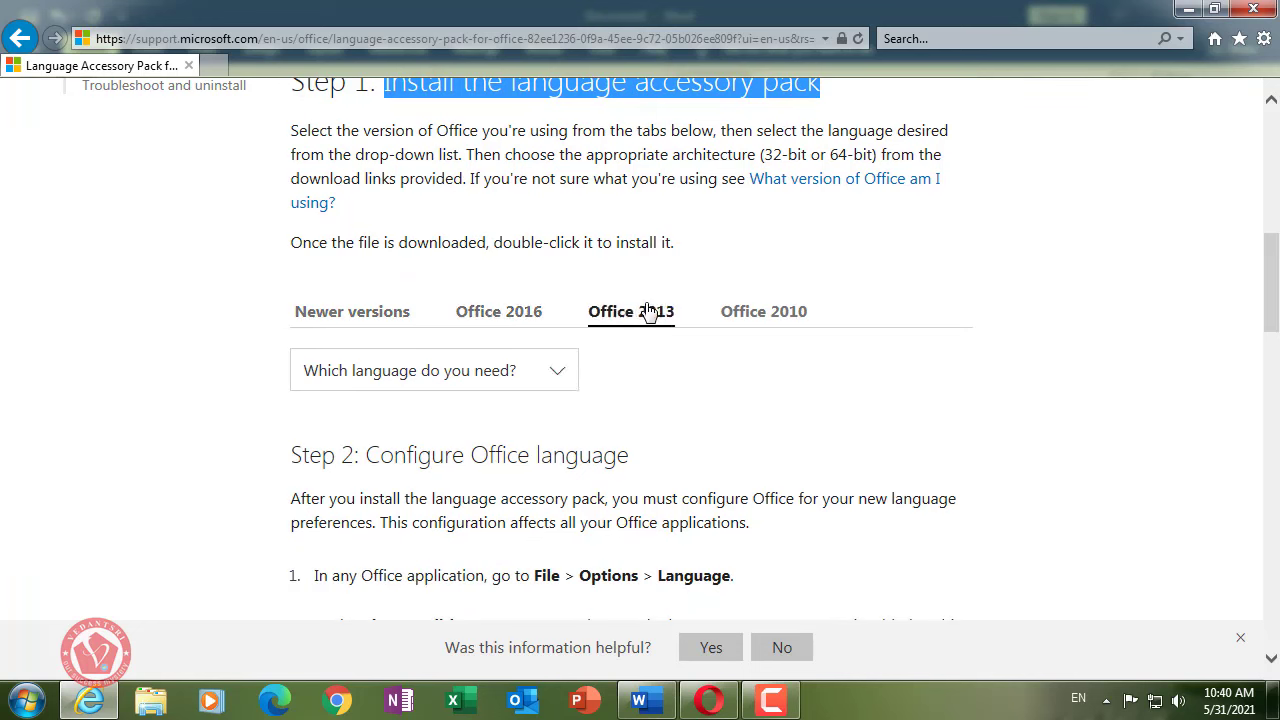
{"action": "left_click", "coordinate": [766, 314]}
{"action": "left_click", "coordinate": [380, 316]}
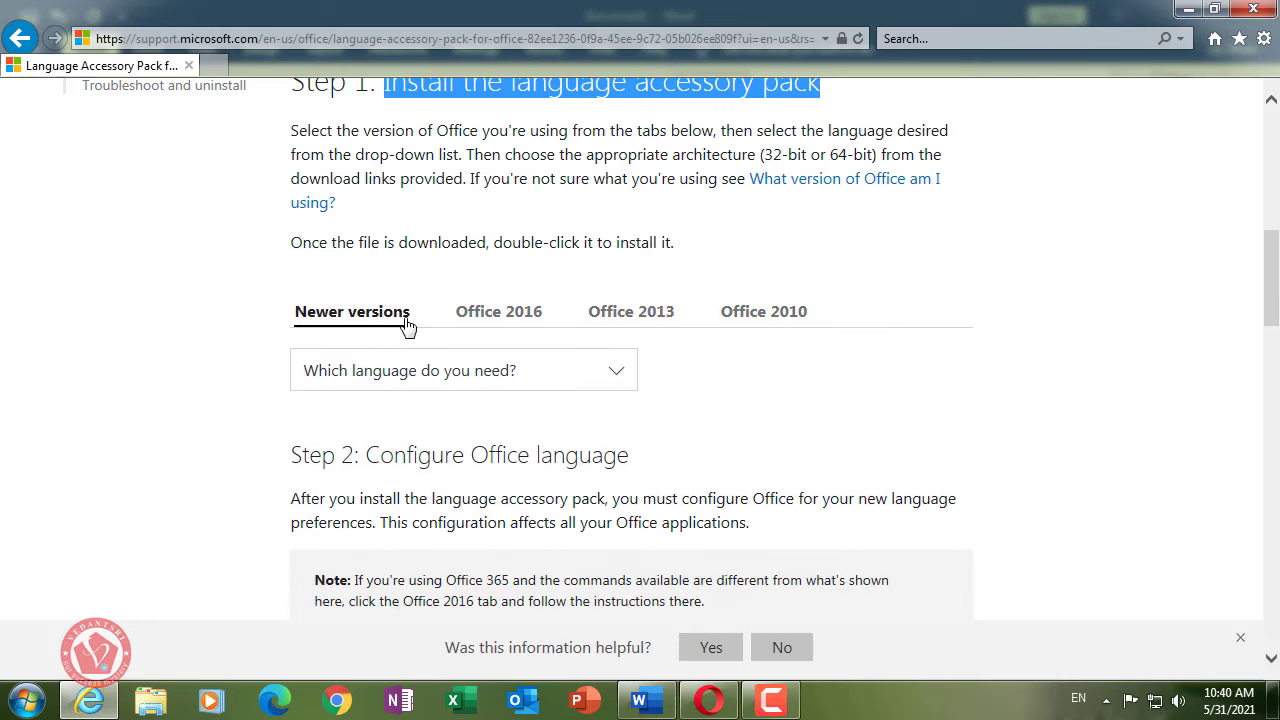
{"action": "scroll", "coordinate": [808, 366], "scroll_direction": "down", "scroll_amount": 2}
- Choose Urdu from the language dropdown to list its download links
{"action": "left_click", "coordinate": [622, 190]}
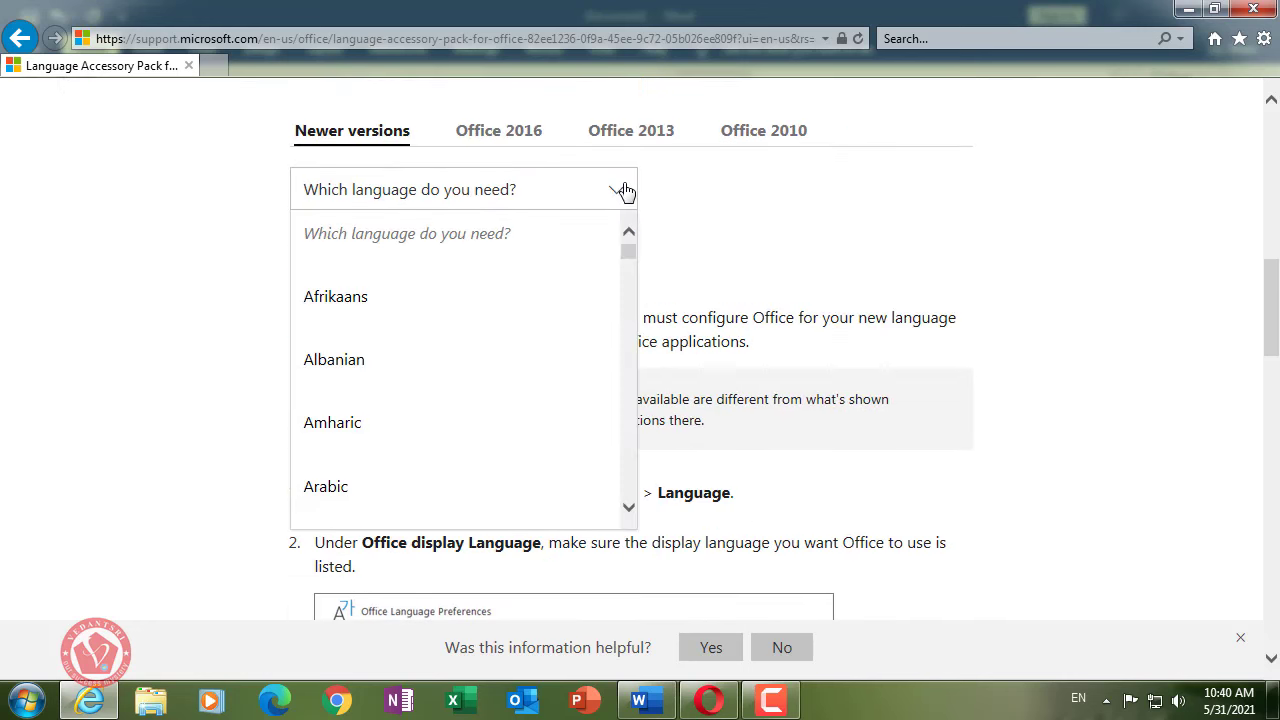
{"action": "scroll", "coordinate": [586, 317], "scroll_direction": "down", "scroll_amount": 1}
{"action": "scroll", "coordinate": [586, 317], "scroll_direction": "down", "scroll_amount": 2}
{"action": "scroll", "coordinate": [586, 317], "scroll_direction": "down", "scroll_amount": 2}
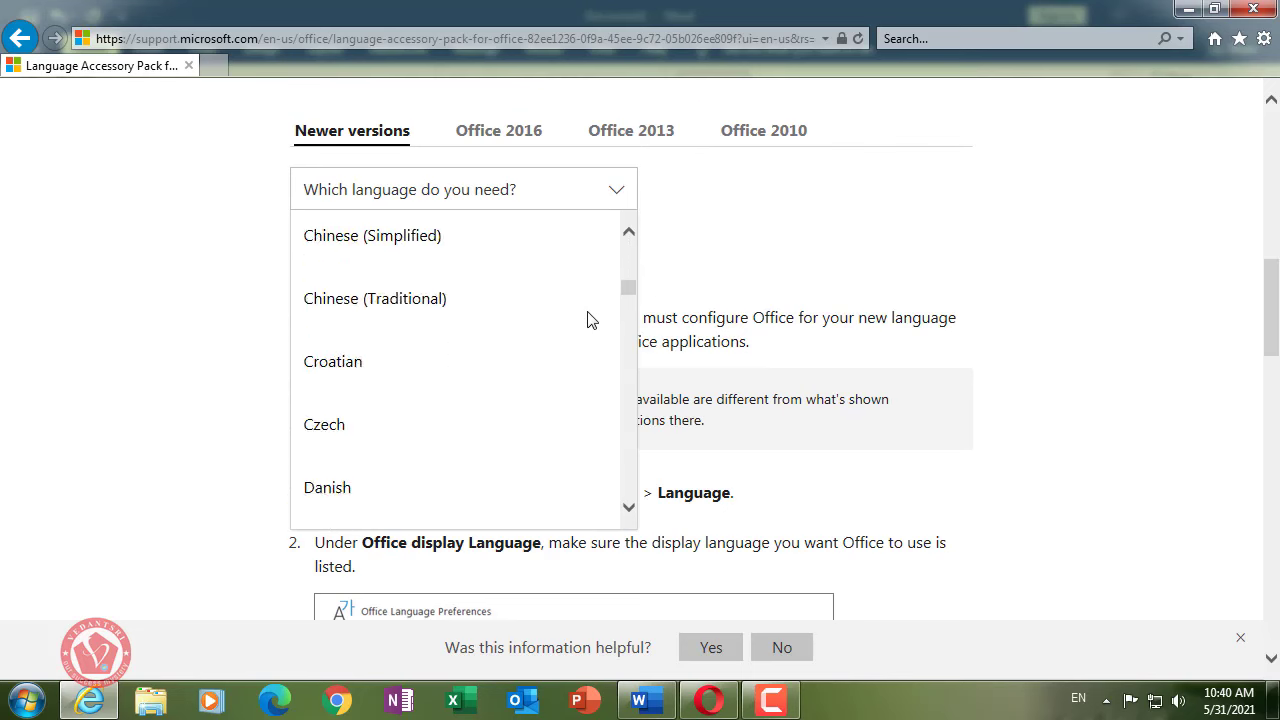
{"action": "scroll", "coordinate": [588, 360], "scroll_direction": "down", "scroll_amount": 2}
{"action": "scroll", "coordinate": [594, 423], "scroll_direction": "down", "scroll_amount": 2}
{"action": "scroll", "coordinate": [540, 406], "scroll_direction": "down", "scroll_amount": 1}
{"action": "scroll", "coordinate": [540, 406], "scroll_direction": "up", "scroll_amount": 1}
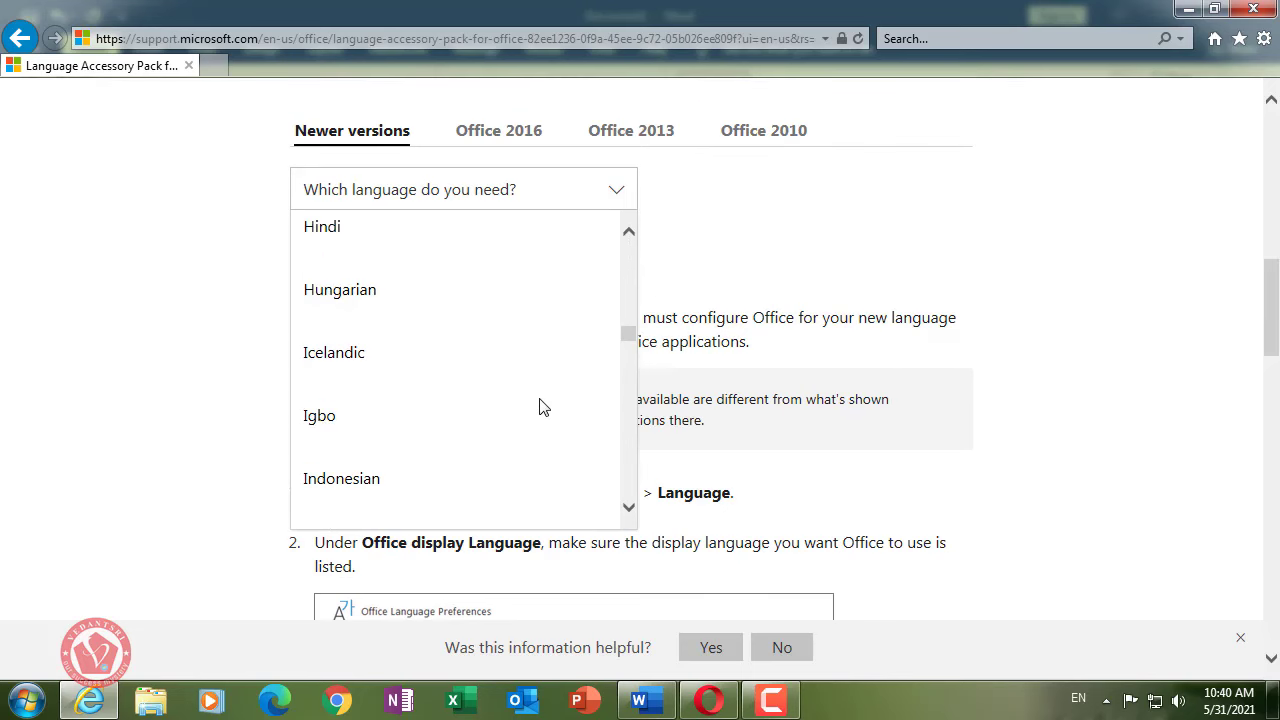
{"action": "scroll", "coordinate": [540, 408], "scroll_direction": "down", "scroll_amount": 1}
{"action": "scroll", "coordinate": [540, 410], "scroll_direction": "down", "scroll_amount": 3}
{"action": "scroll", "coordinate": [545, 412], "scroll_direction": "down", "scroll_amount": 3}
{"action": "scroll", "coordinate": [546, 412], "scroll_direction": "down", "scroll_amount": 3}
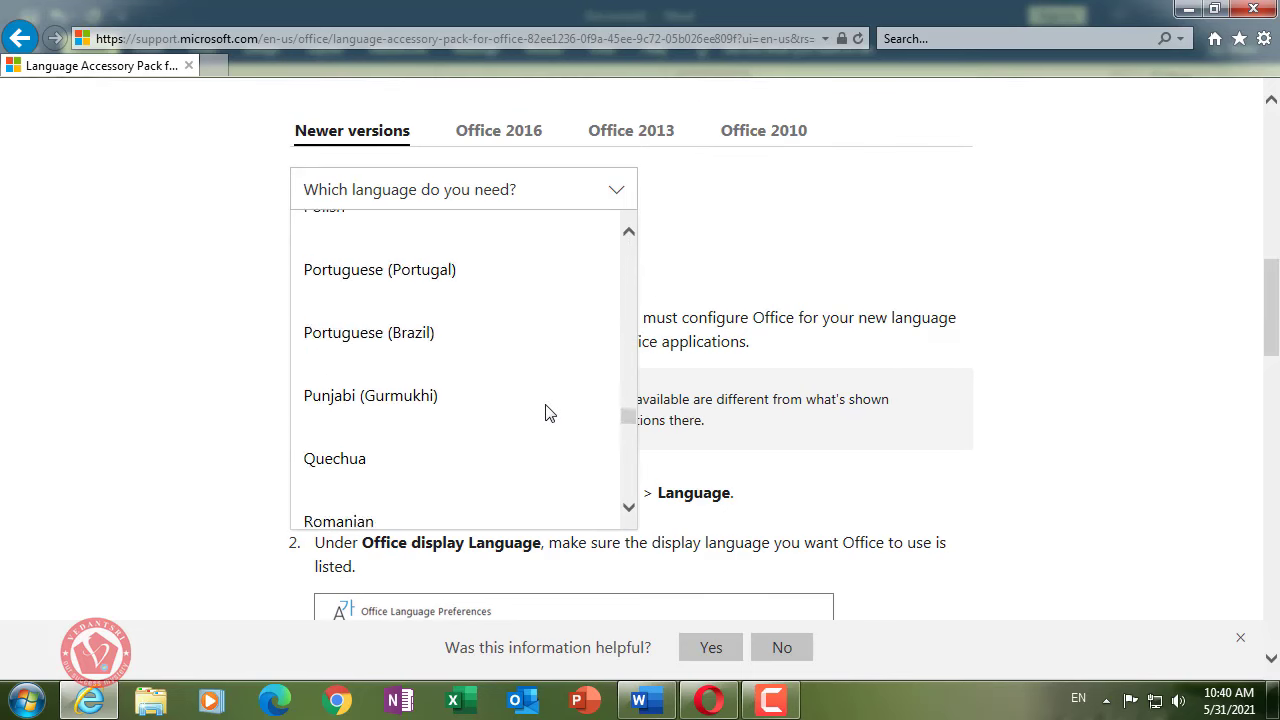
{"action": "scroll", "coordinate": [547, 412], "scroll_direction": "down", "scroll_amount": 2}
{"action": "scroll", "coordinate": [546, 411], "scroll_direction": "down", "scroll_amount": 2}
{"action": "scroll", "coordinate": [545, 411], "scroll_direction": "down", "scroll_amount": 5}
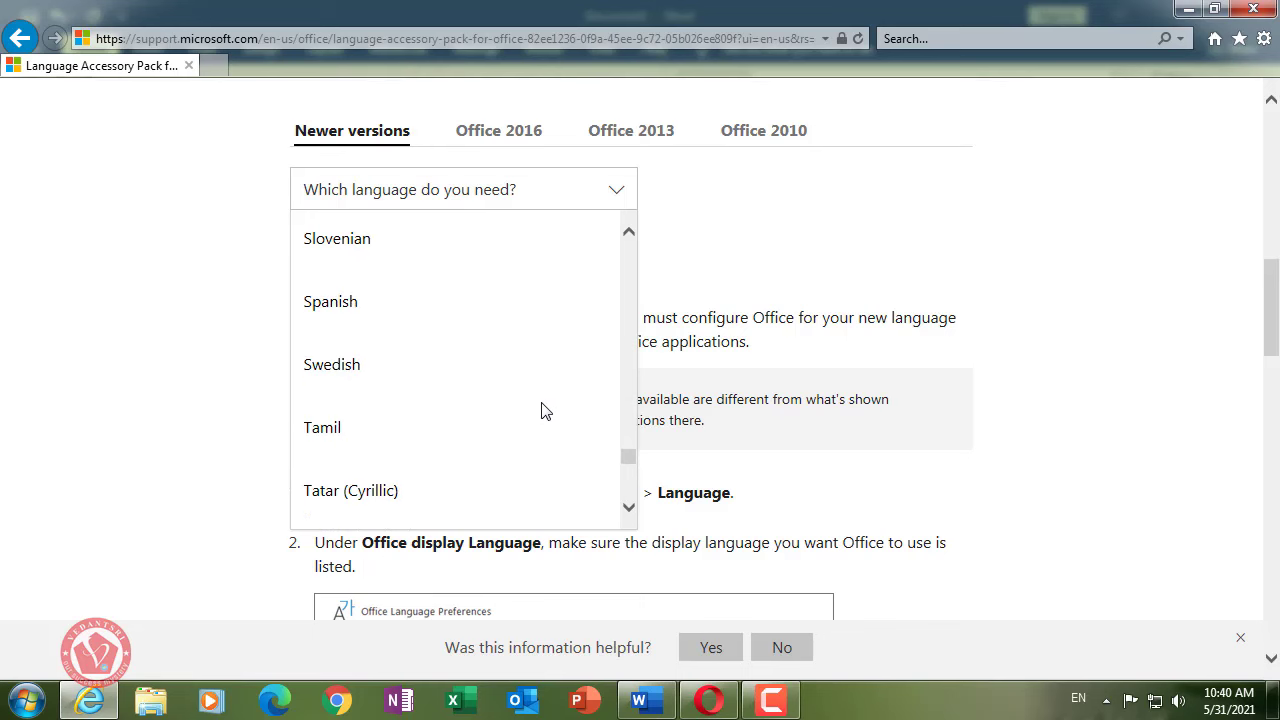
{"action": "scroll", "coordinate": [540, 410], "scroll_direction": "down", "scroll_amount": 5}
{"action": "left_click", "coordinate": [400, 426]}
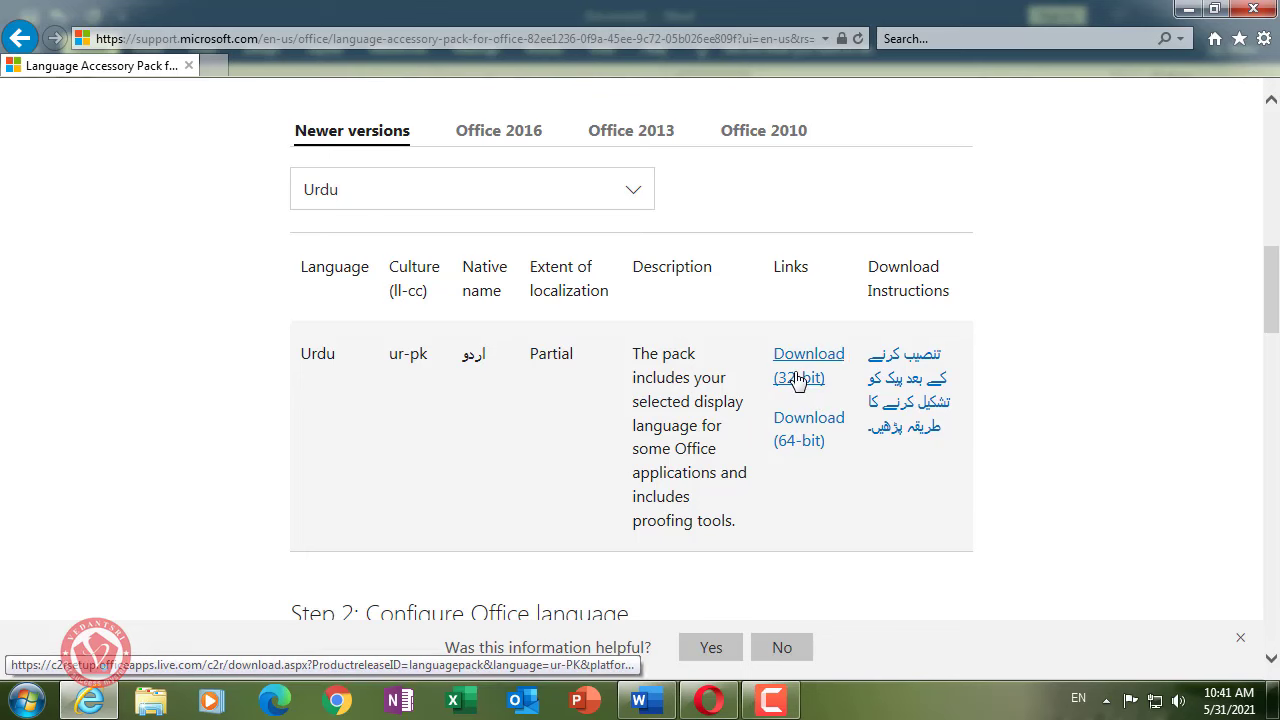
- Check in Computer's System properties that Windows is a 64-bit operating system
{"action": "left_click", "coordinate": [1181, 16]}
{"action": "left_click", "coordinate": [1181, 16]}
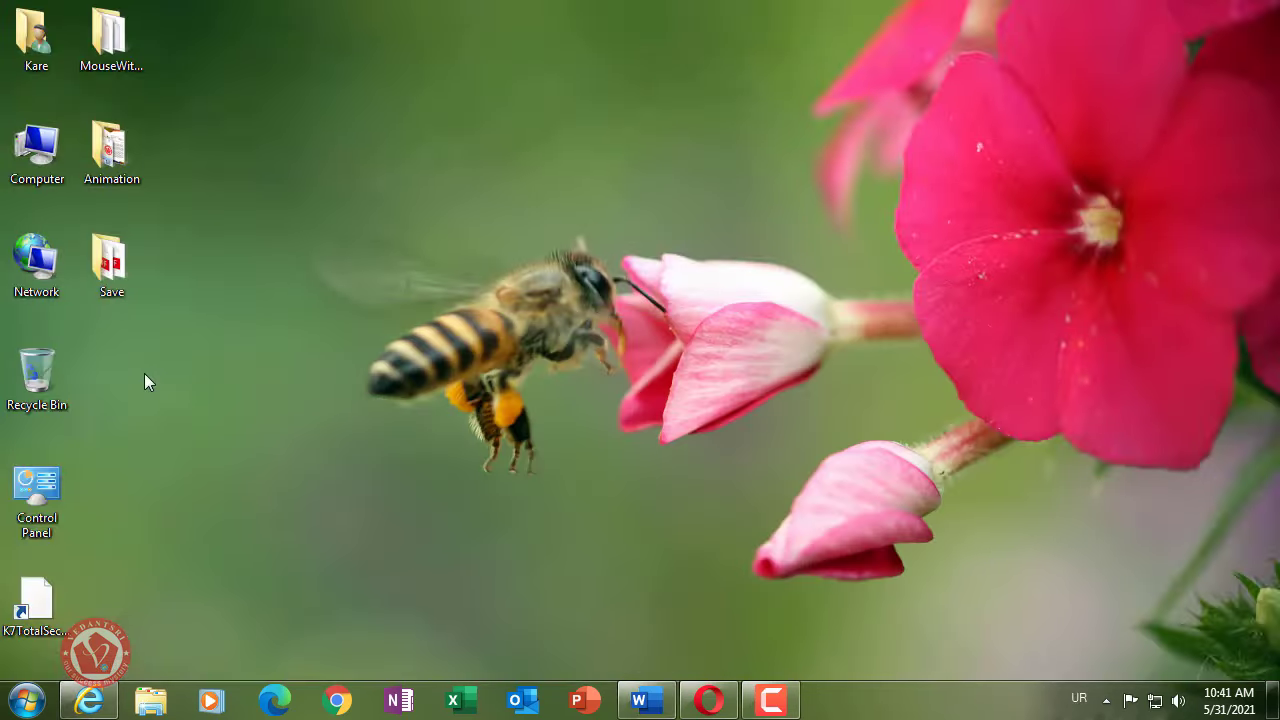
{"action": "right_click", "coordinate": [38, 150]}
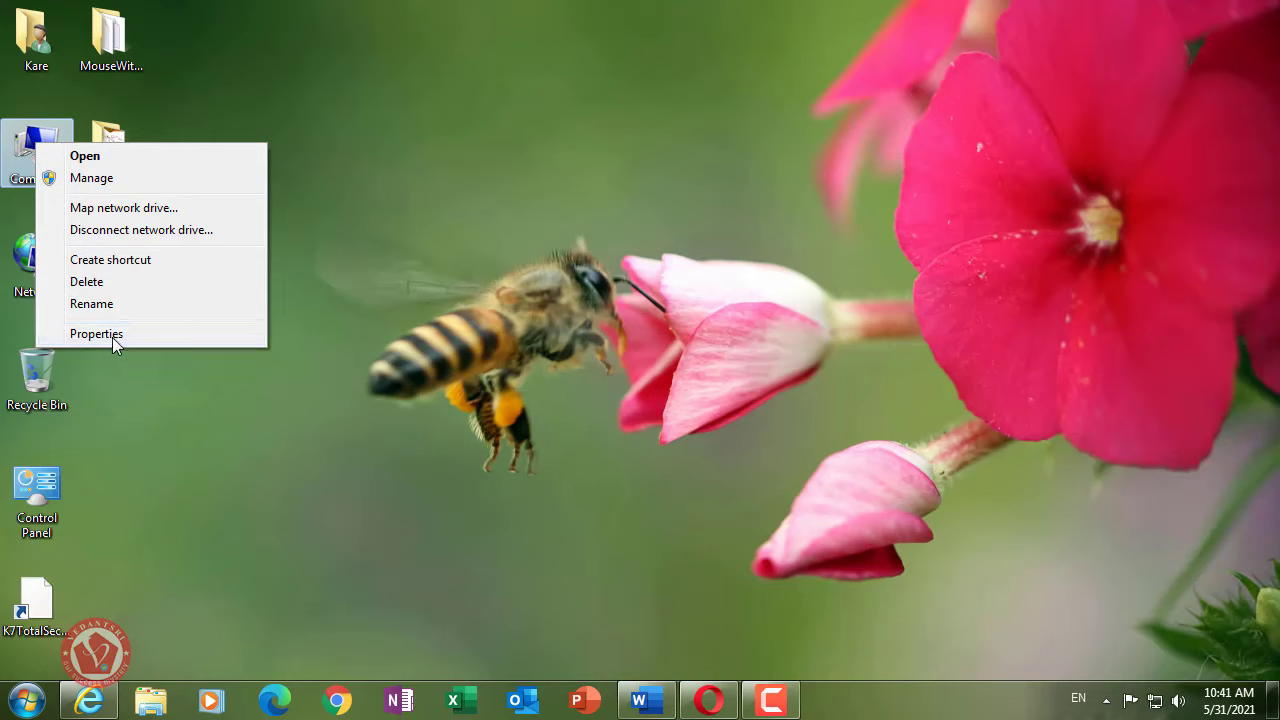
{"action": "left_click", "coordinate": [112, 337]}
{"action": "left_click_drag", "start_coordinate": [341, 49], "coordinate": [461, 49]}
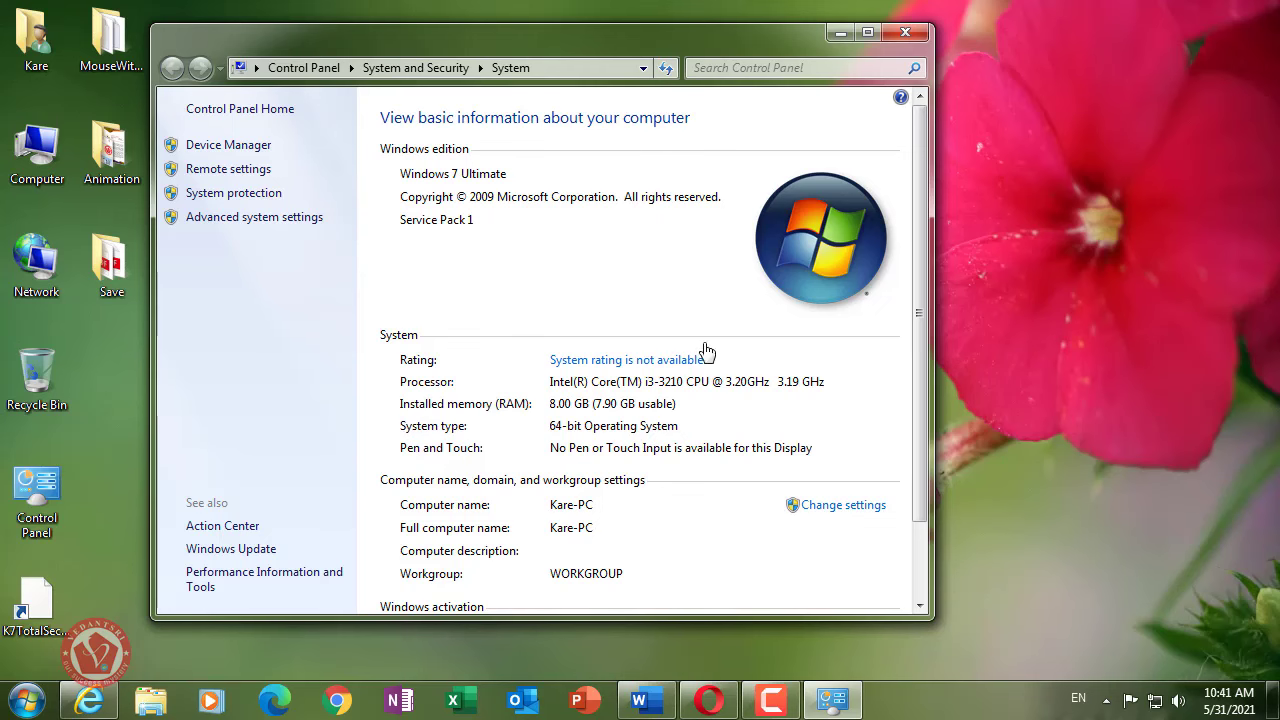
{"action": "left_click", "coordinate": [906, 33]}
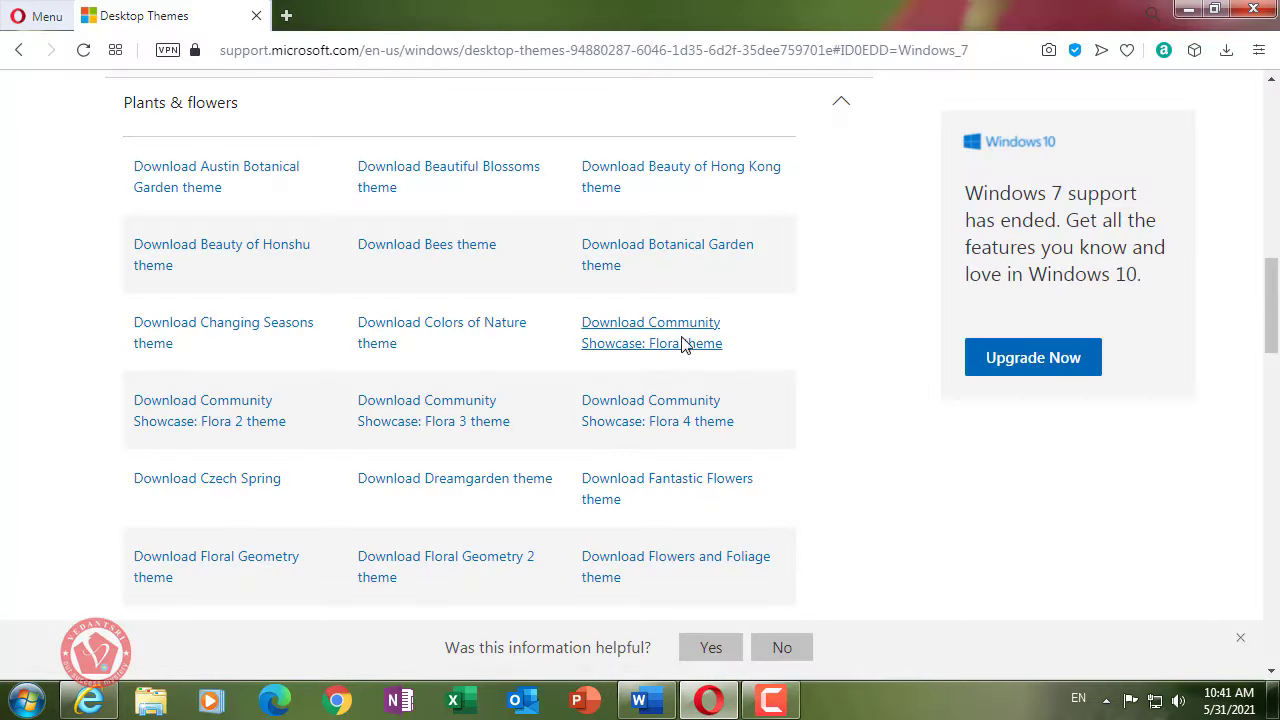
- Return to the Urdu Language Accessory Pack page in Internet Explorer
{"action": "scroll", "coordinate": [697, 416], "scroll_direction": "up", "scroll_amount": 1}
{"action": "scroll", "coordinate": [697, 416], "scroll_direction": "up", "scroll_amount": 3}
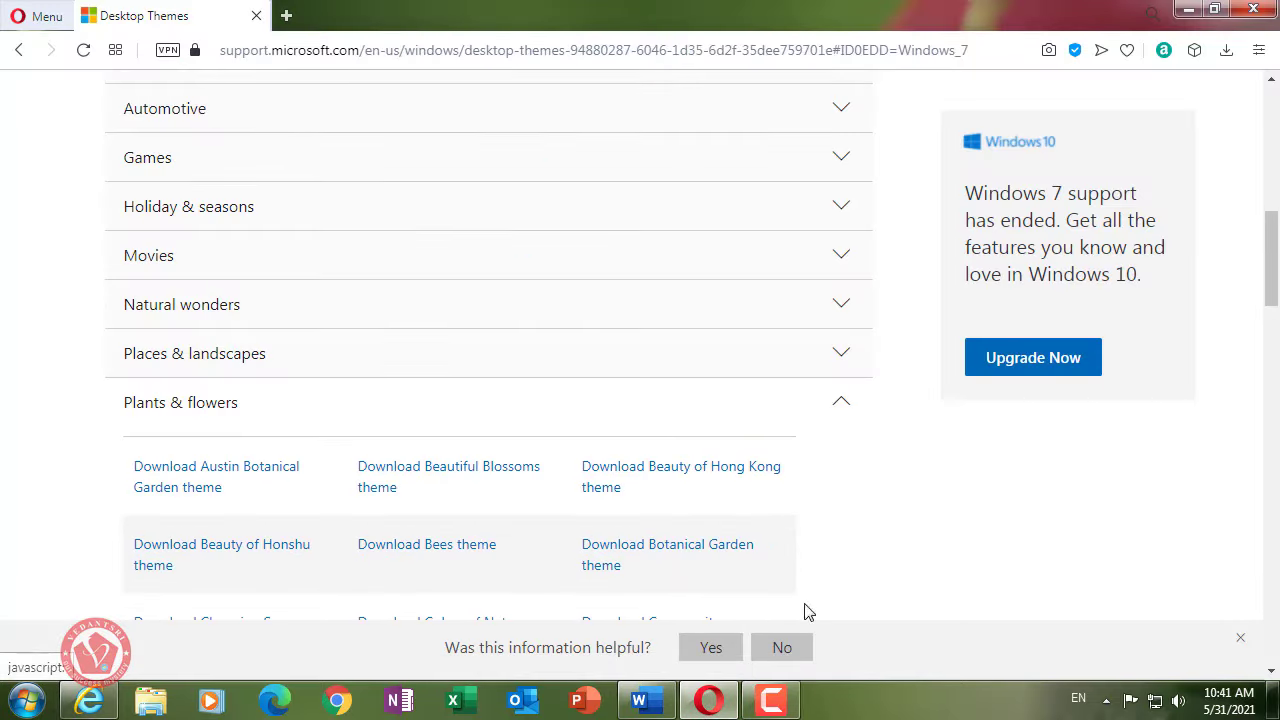
{"action": "left_click", "coordinate": [1189, 9]}
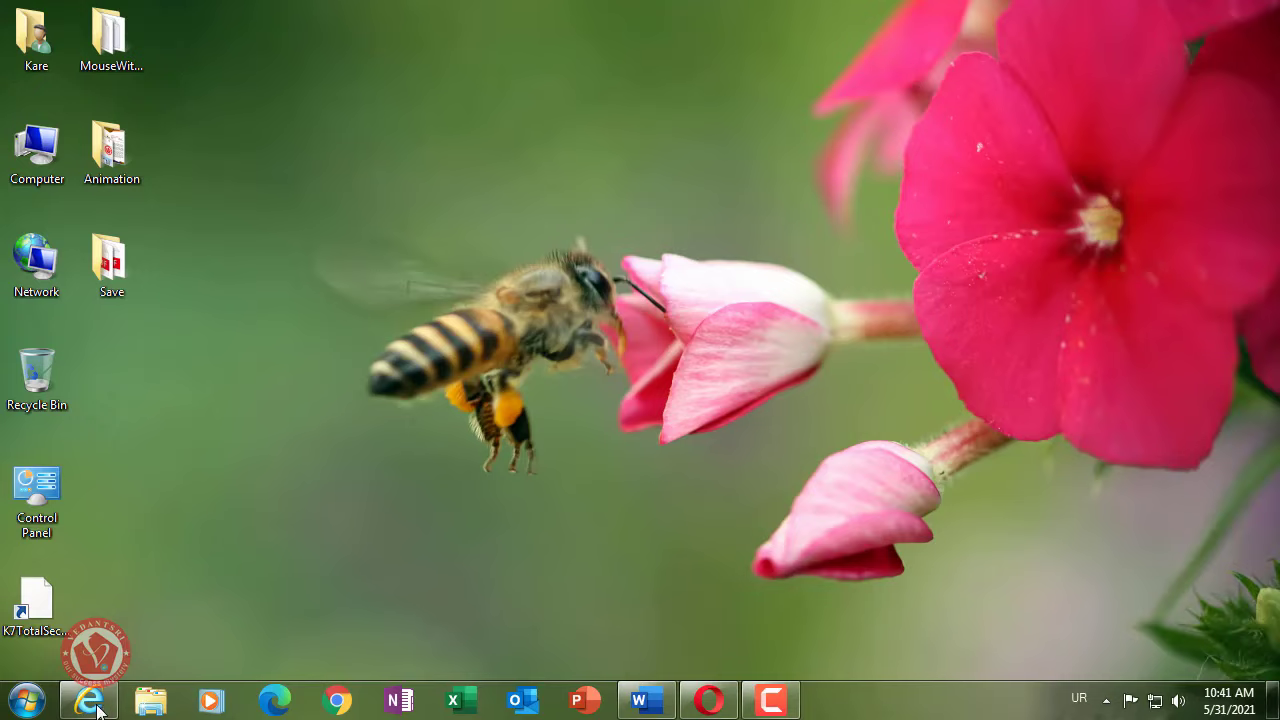
{"action": "left_click", "coordinate": [90, 702]}
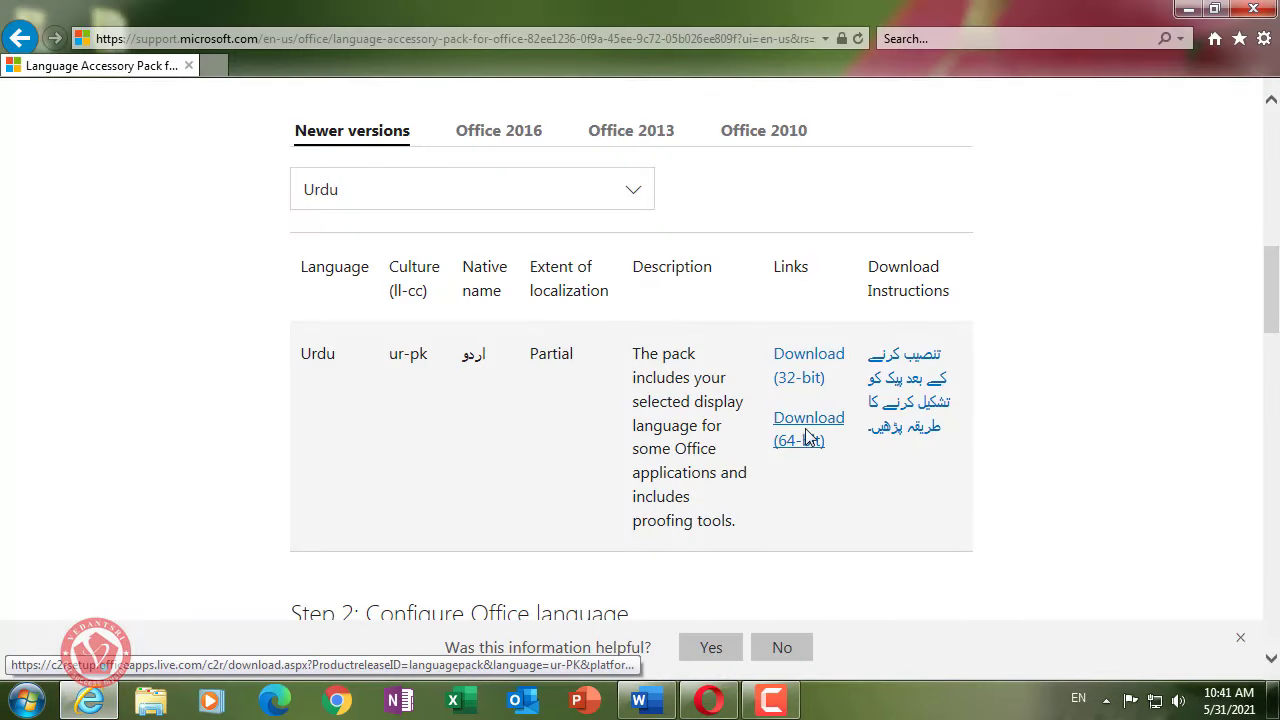
- Download the 64-bit Urdu (ur-pk) language accessory pack and run its Office setup
{"action": "left_click", "coordinate": [808, 438]}
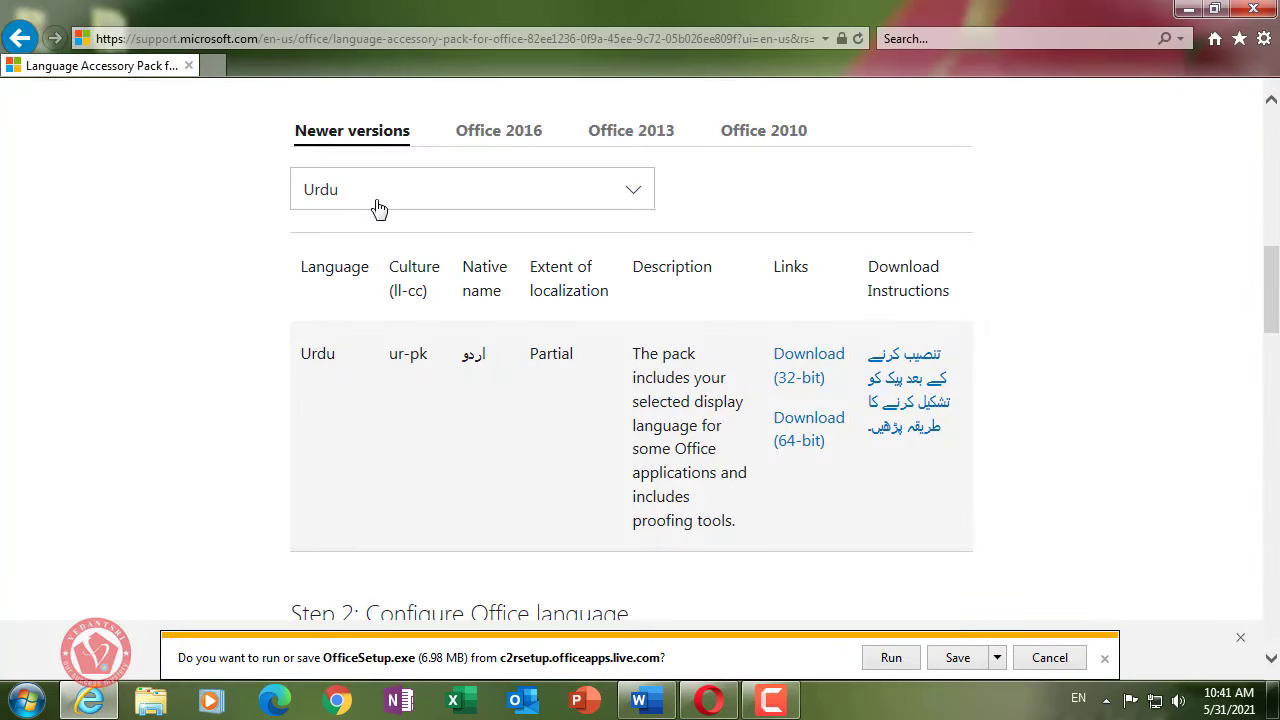
{"action": "left_click", "coordinate": [957, 658]}
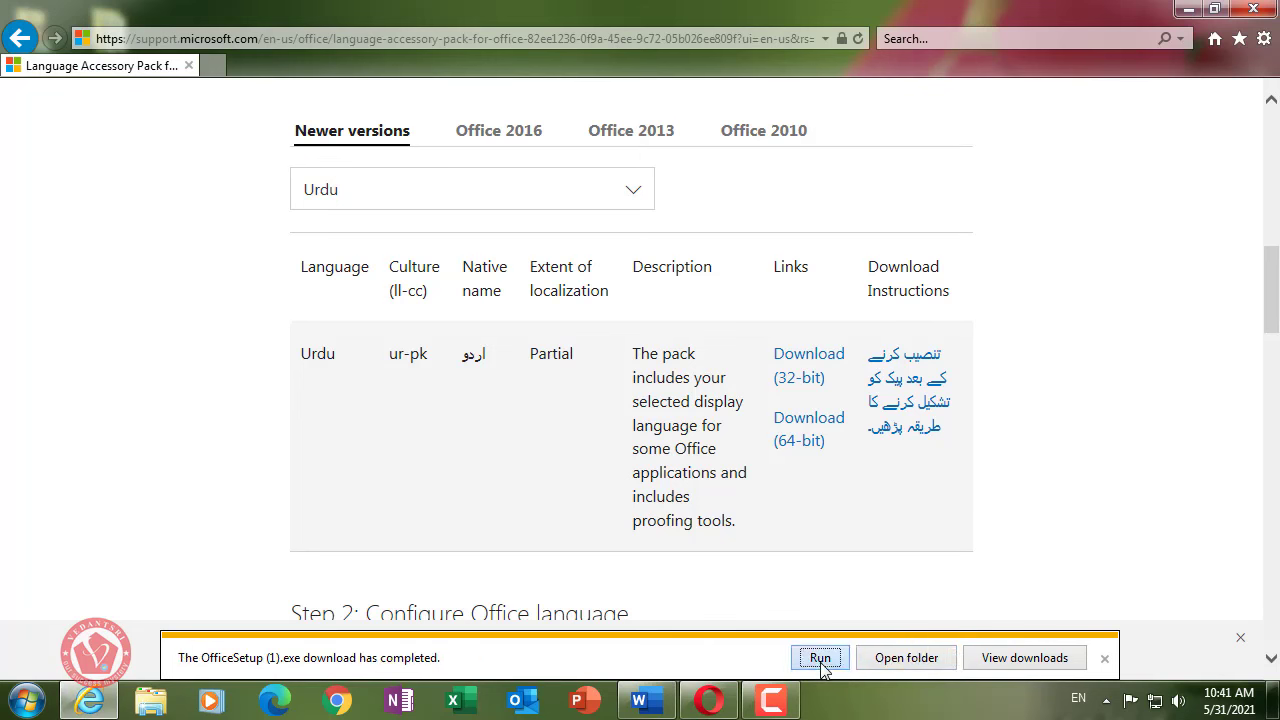
{"action": "left_click", "coordinate": [820, 658]}
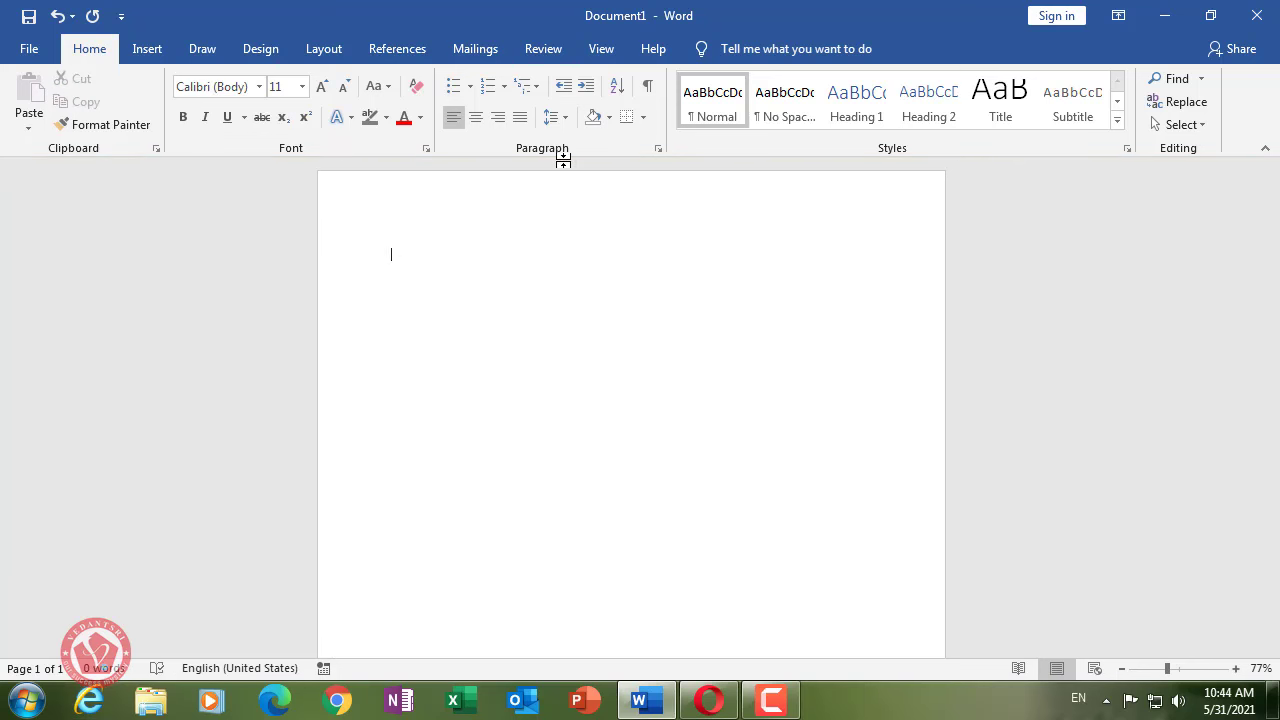
- Open Word Options at the Language page and select the Urdu (India) editing language
{"action": "left_click", "coordinate": [1077, 700]}
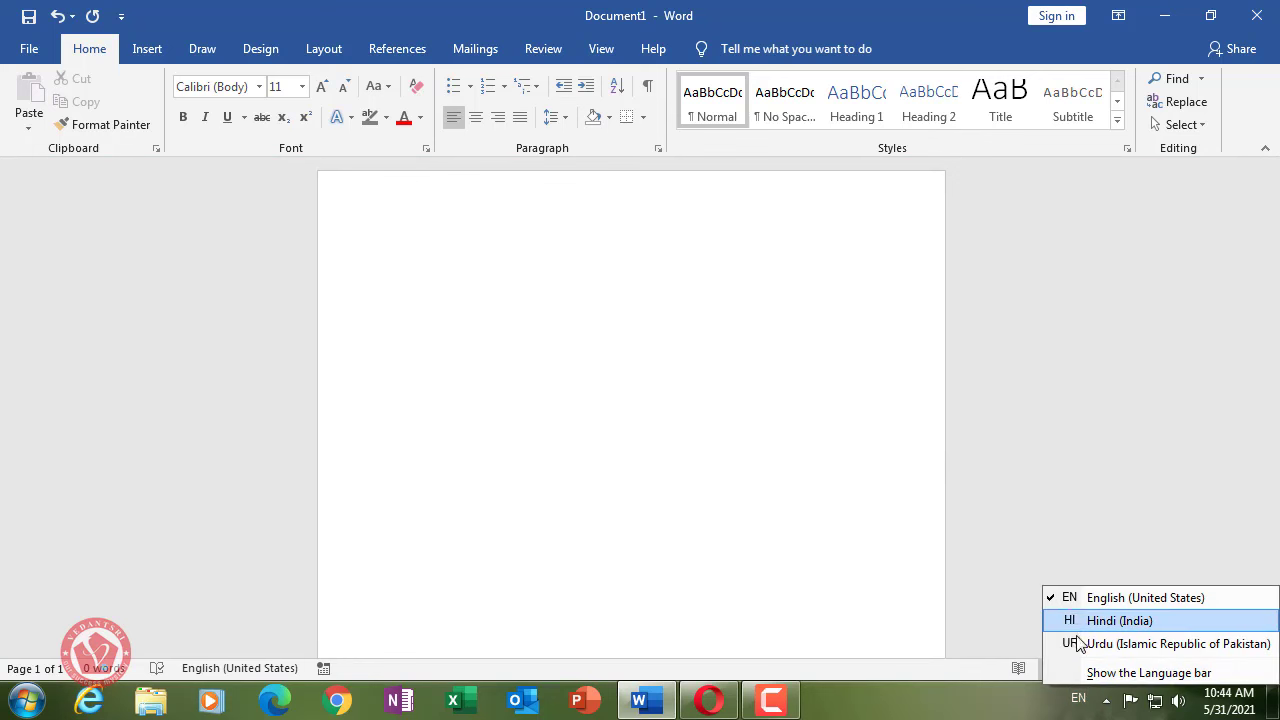
{"action": "left_click", "coordinate": [1079, 394]}
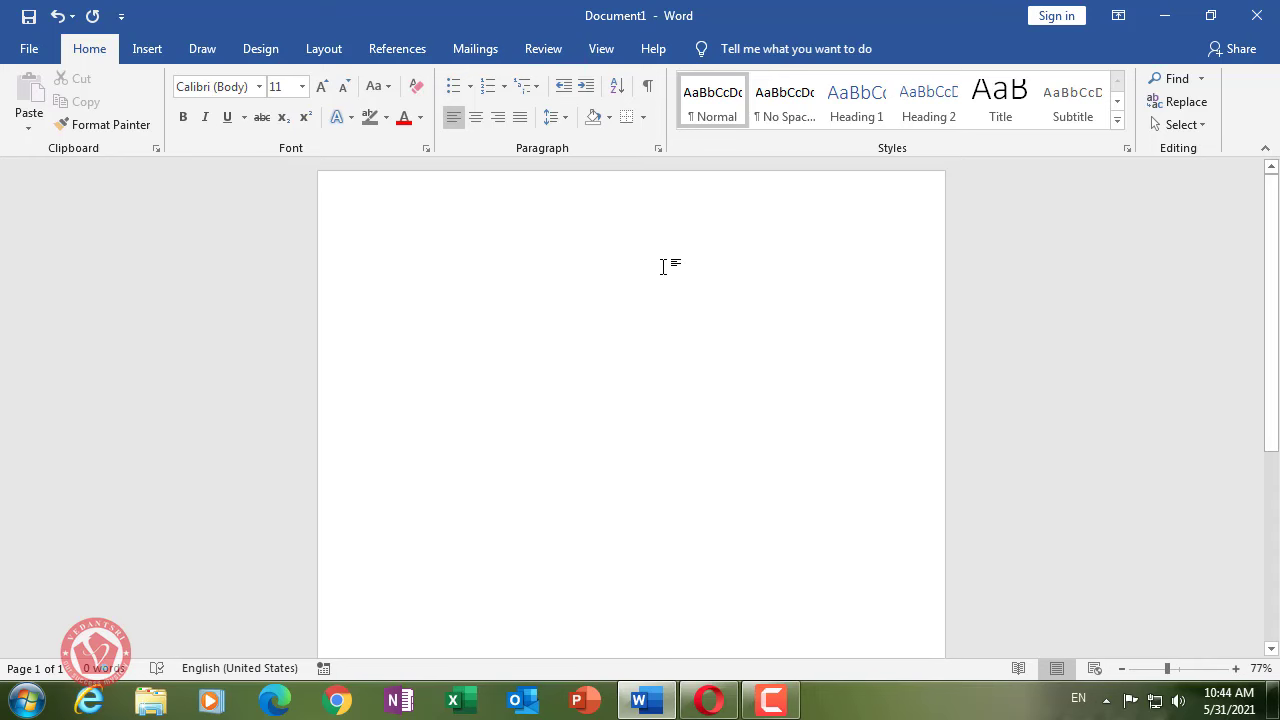
{"action": "key", "text": "alt+f"}
{"action": "key", "text": "t"}
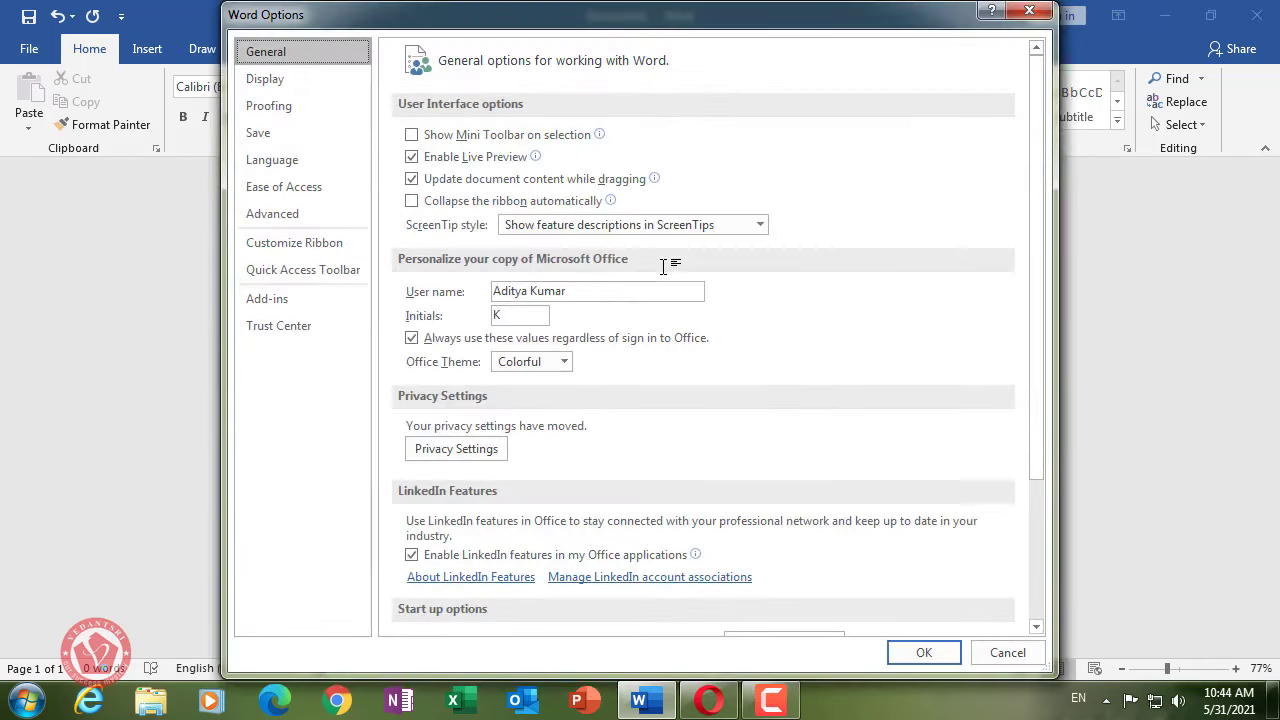
{"action": "left_click", "coordinate": [295, 157]}
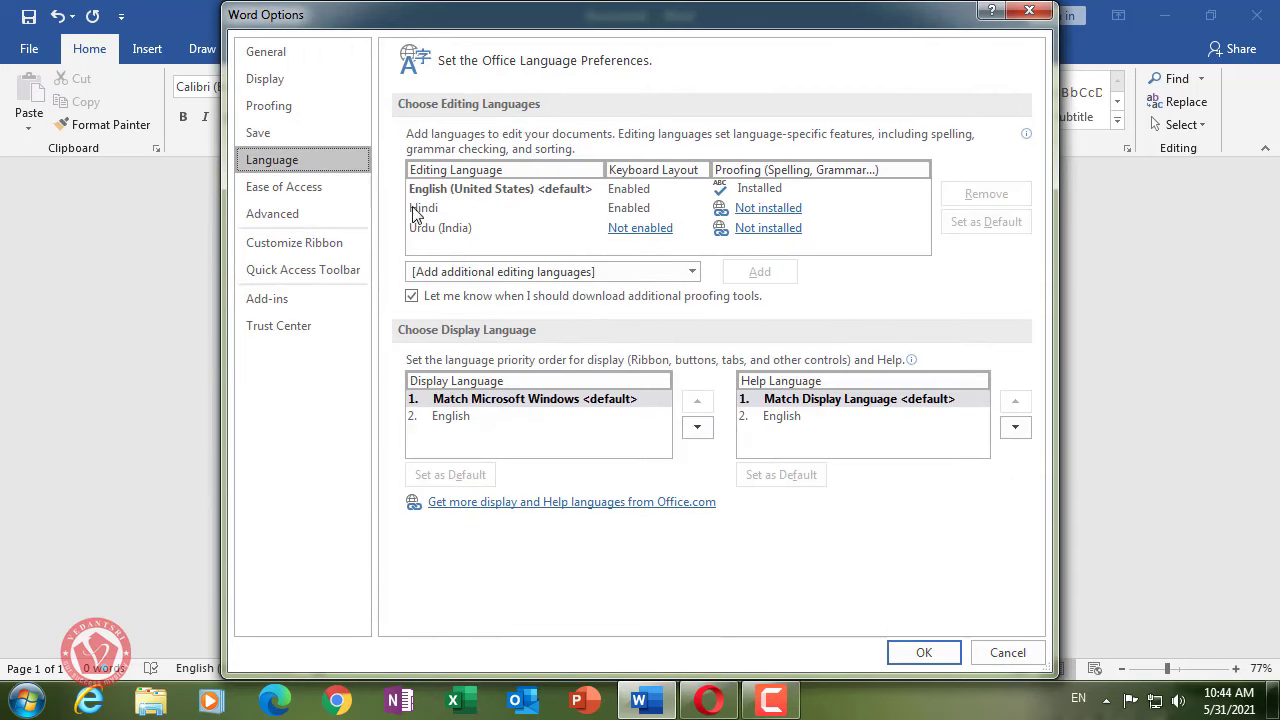
{"action": "left_click", "coordinate": [440, 231]}
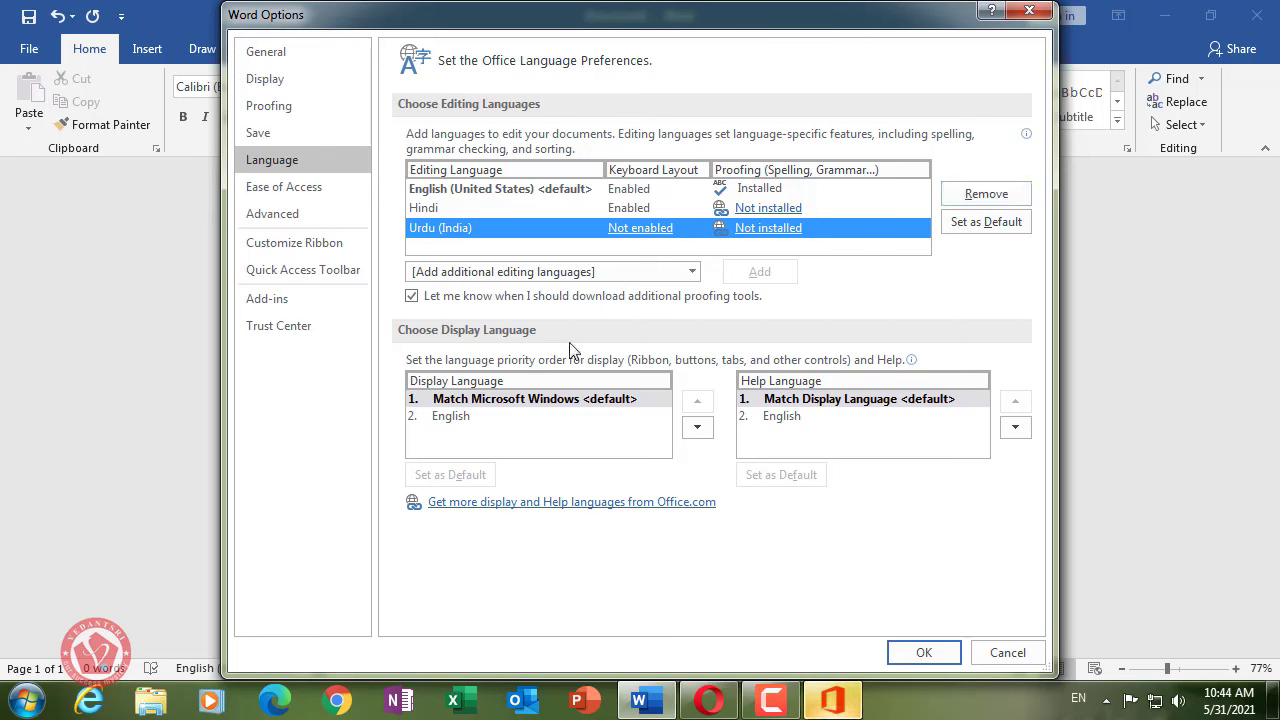
- Review Windows' installed input languages, then reselect the Urdu (India) editing language
{"action": "left_click", "coordinate": [1079, 697]}
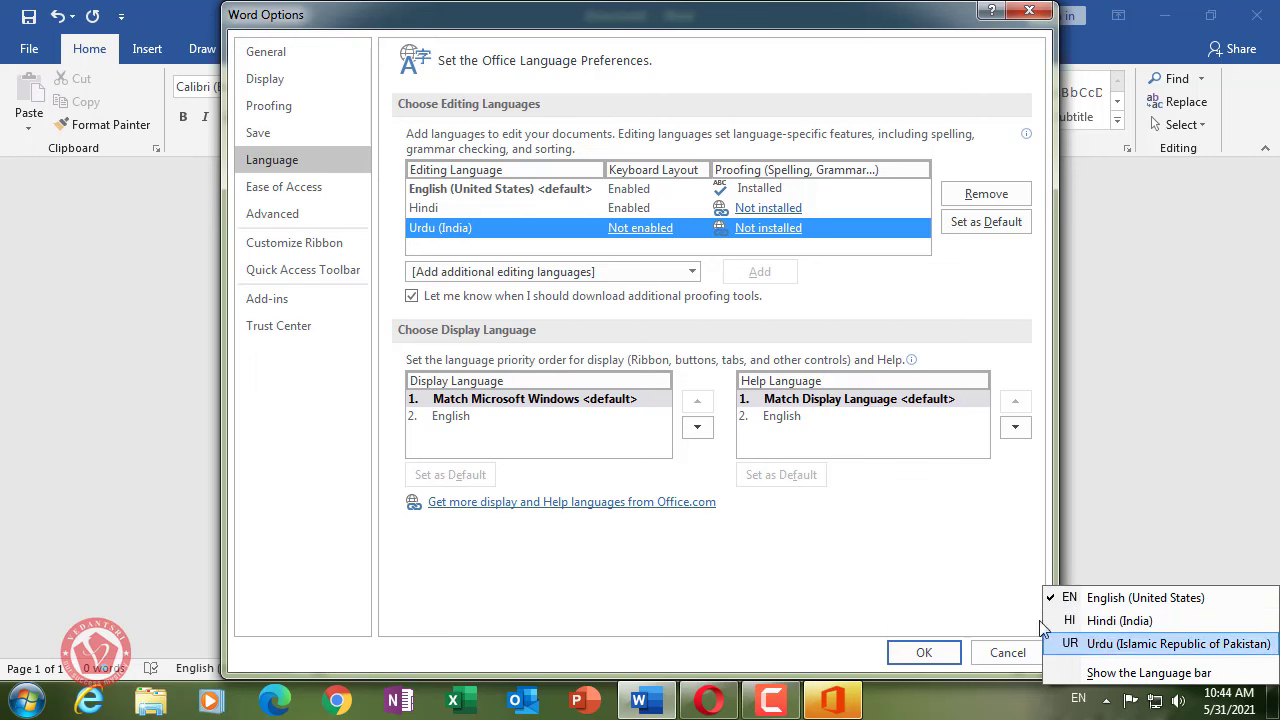
{"action": "left_click", "coordinate": [690, 338]}
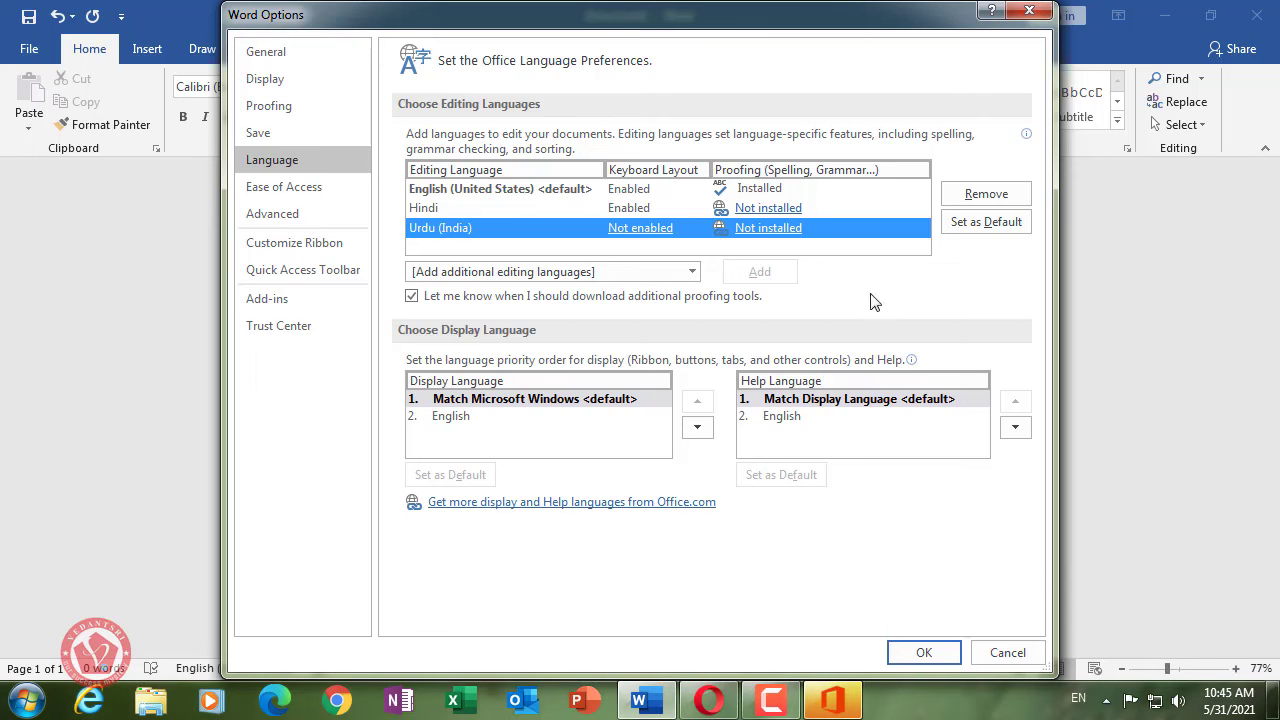
{"action": "left_click", "coordinate": [542, 211]}
{"action": "left_click", "coordinate": [538, 229]}
- Remove the Urdu (Islamic Republic of Pakistan) keyboard in Text Services and apply the change
{"action": "left_click", "coordinate": [639, 231]}
{"action": "left_click_drag", "start_coordinate": [380, 139], "coordinate": [683, 120]}
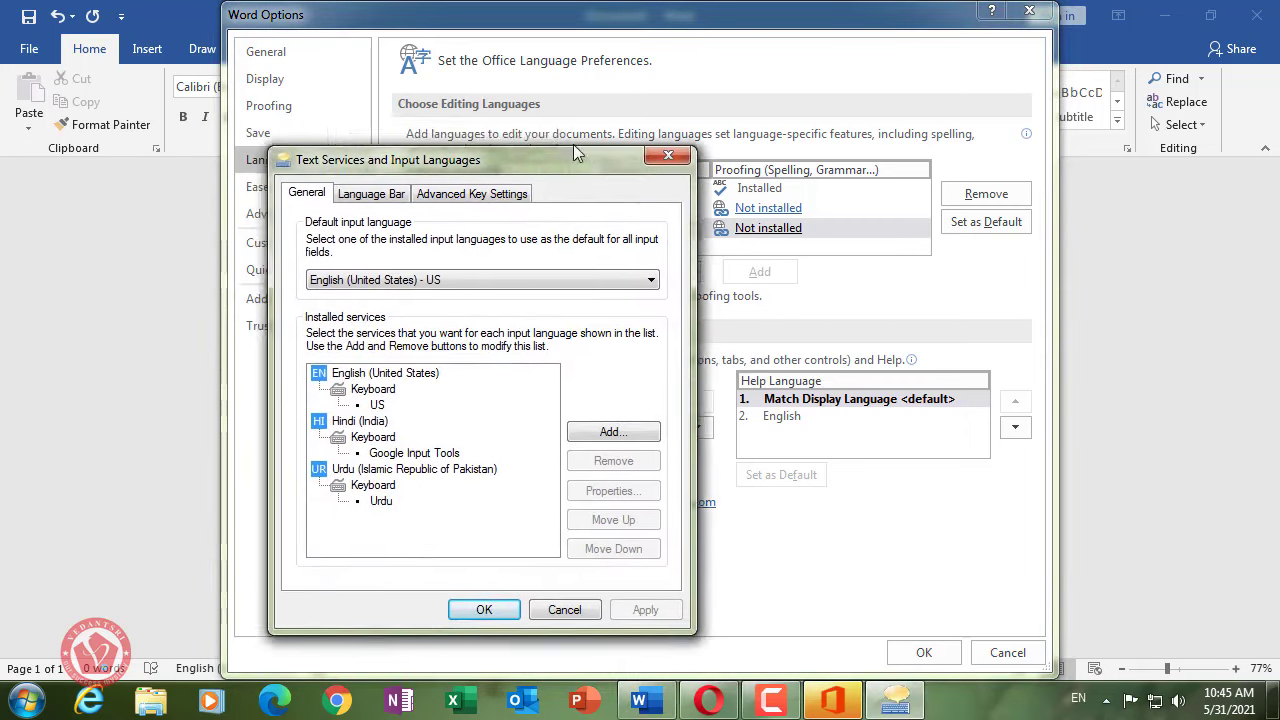
{"action": "left_click_drag", "start_coordinate": [597, 135], "coordinate": [220, 129]}
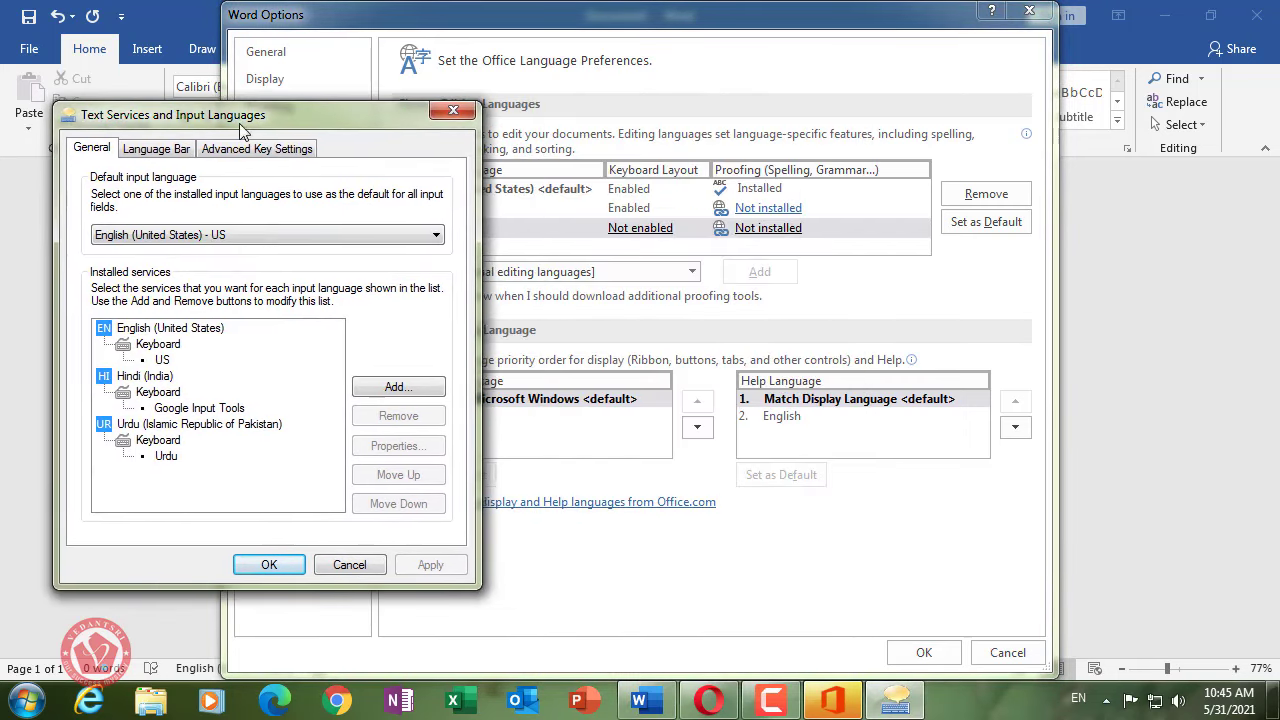
{"action": "left_click", "coordinate": [125, 427]}
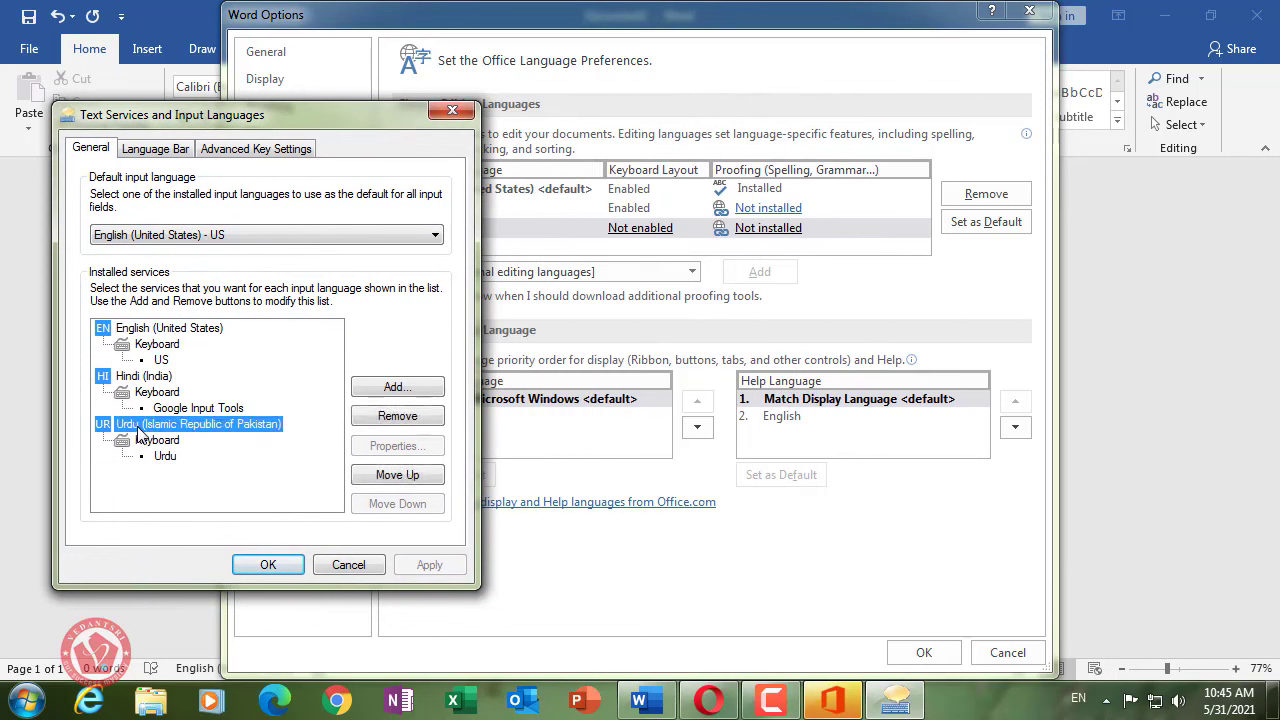
{"action": "left_click", "coordinate": [395, 418]}
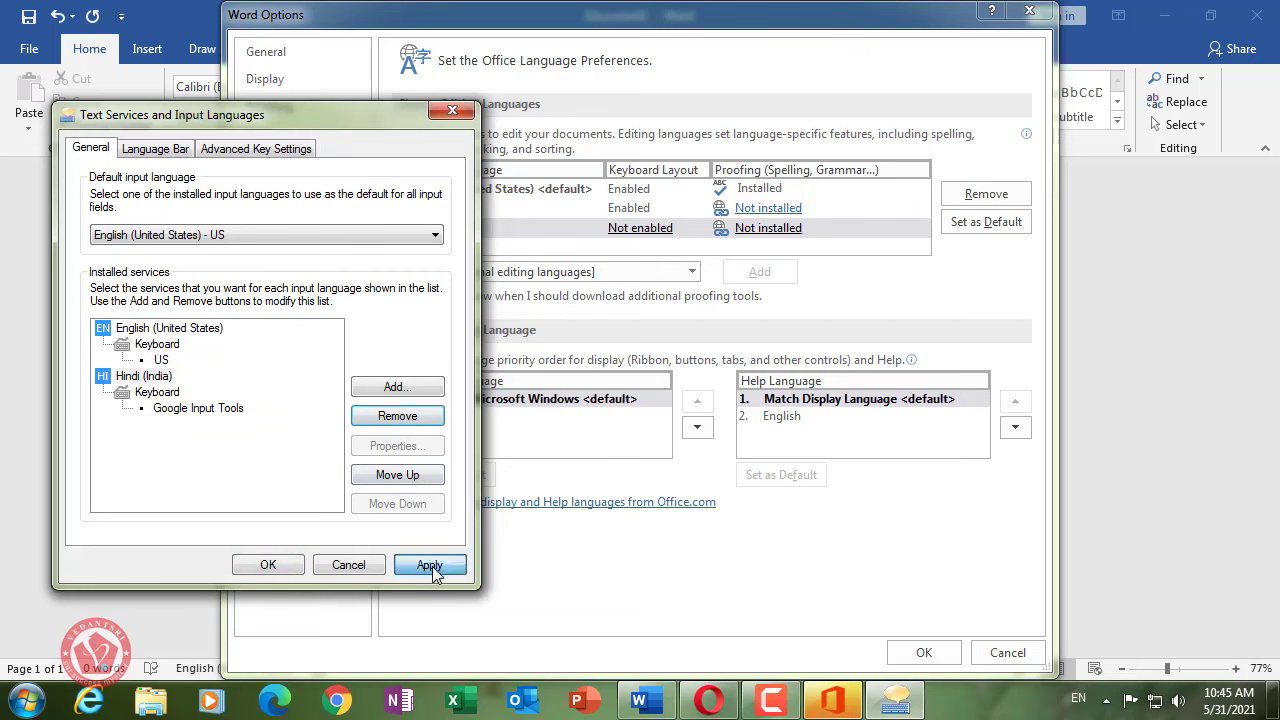
{"action": "left_click", "coordinate": [432, 566]}
{"action": "left_click", "coordinate": [262, 565]}
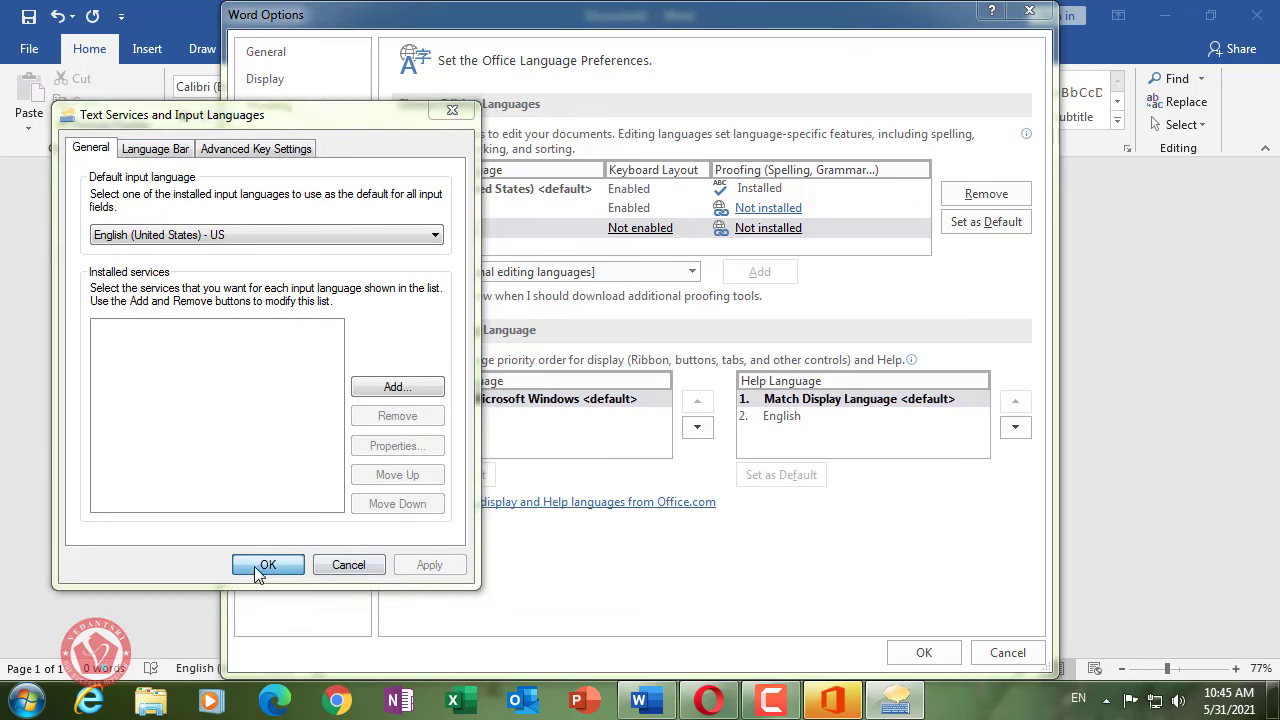
{"action": "left_click", "coordinate": [483, 240]}
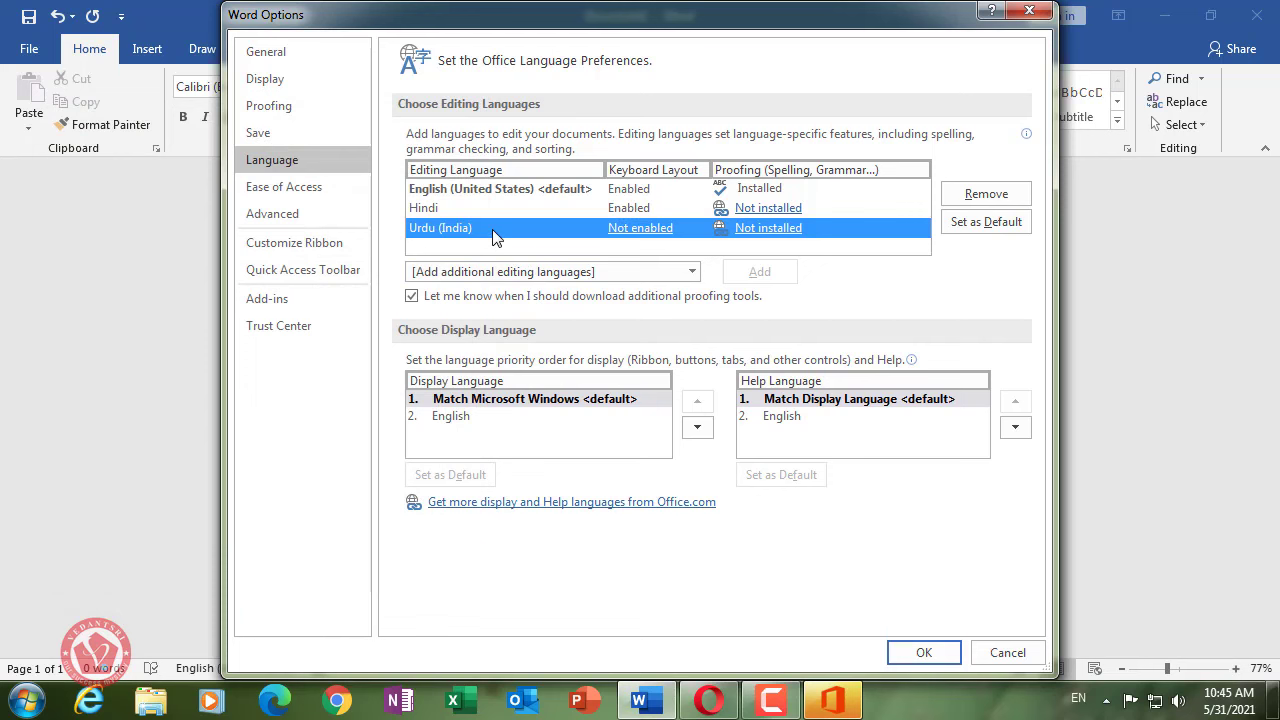
- Remove Urdu (India) from editing languages, keeping English and Hindi, then close Word
{"action": "left_click", "coordinate": [988, 200]}
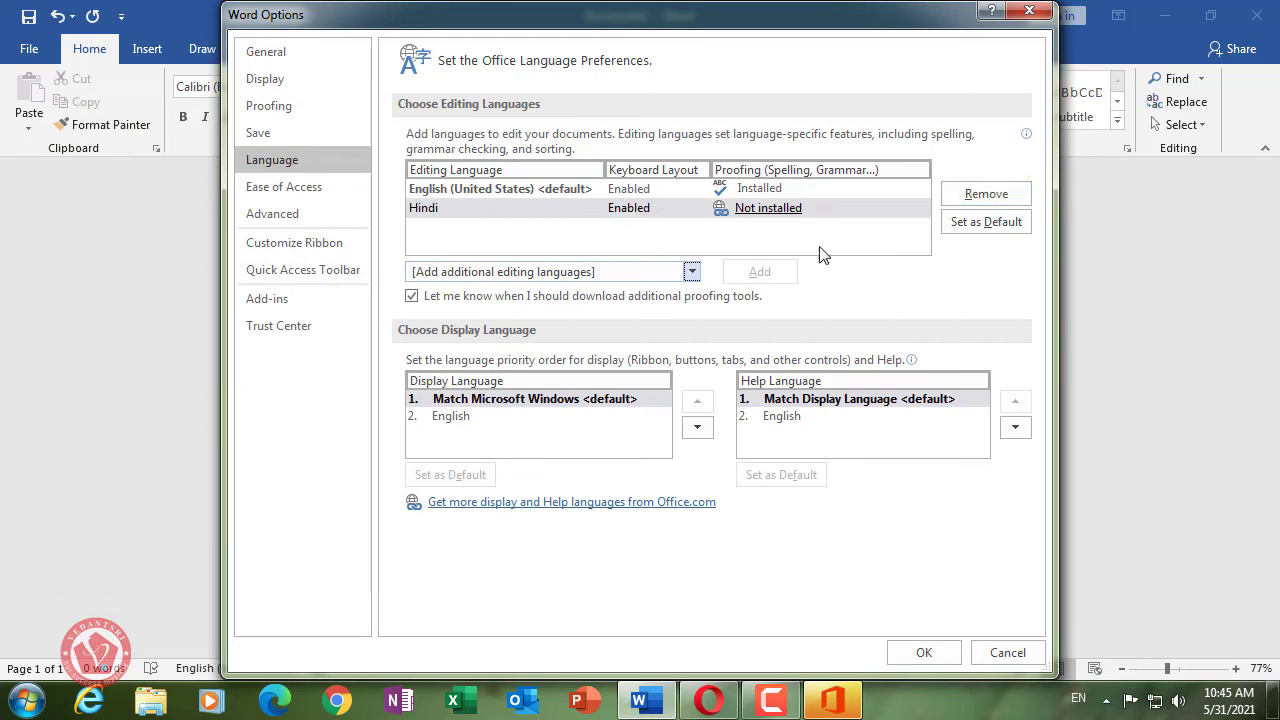
{"action": "left_click", "coordinate": [490, 192]}
{"action": "left_click", "coordinate": [477, 207]}
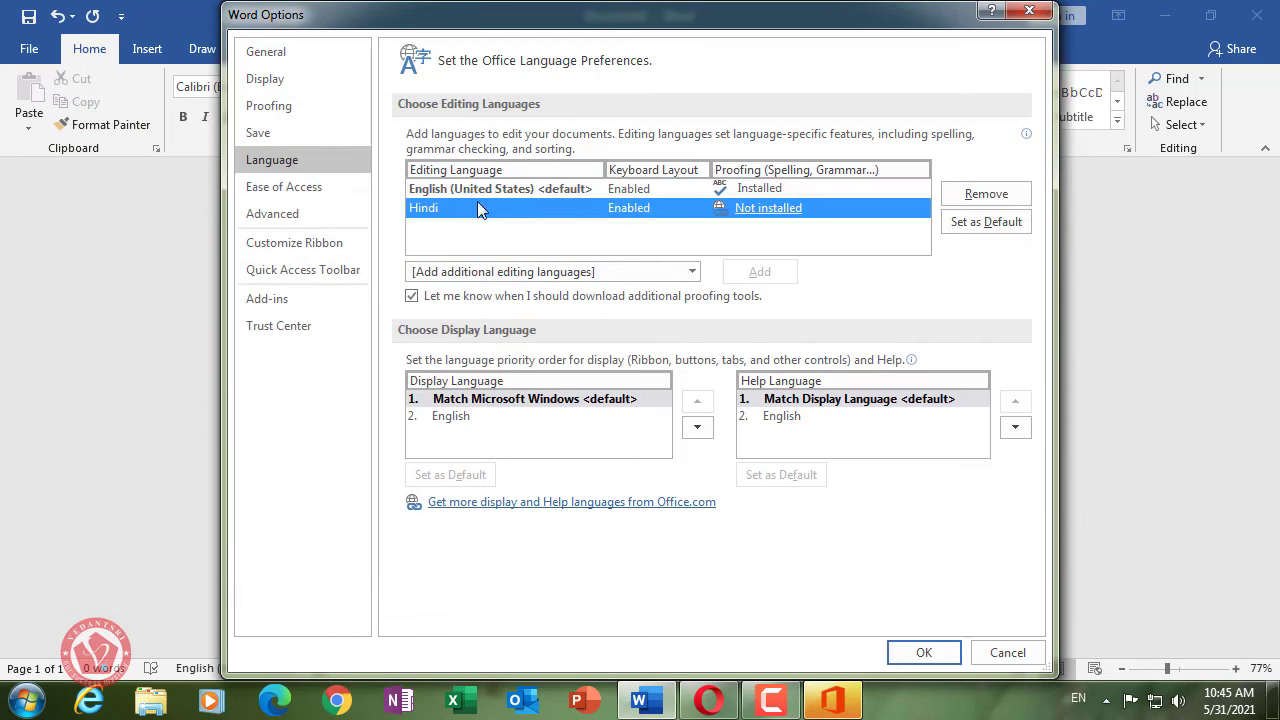
{"action": "left_click", "coordinate": [478, 190]}
{"action": "left_click", "coordinate": [476, 208]}
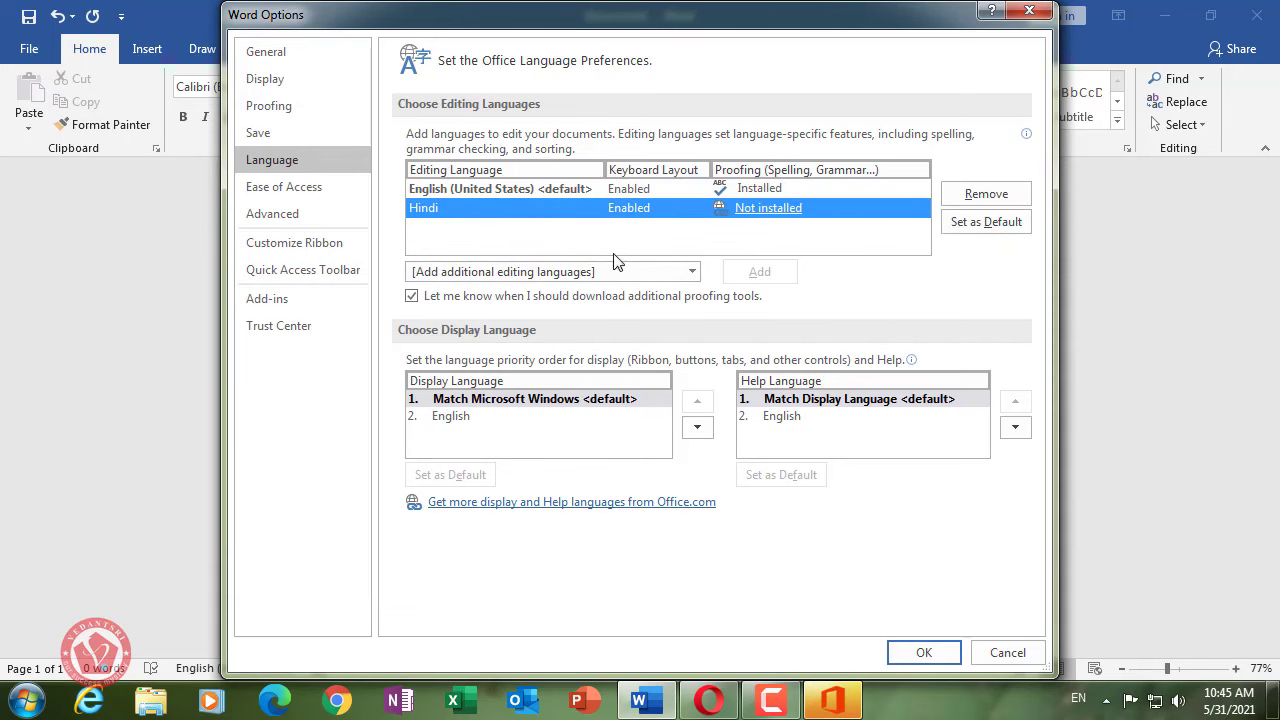
{"action": "left_click", "coordinate": [926, 655]}
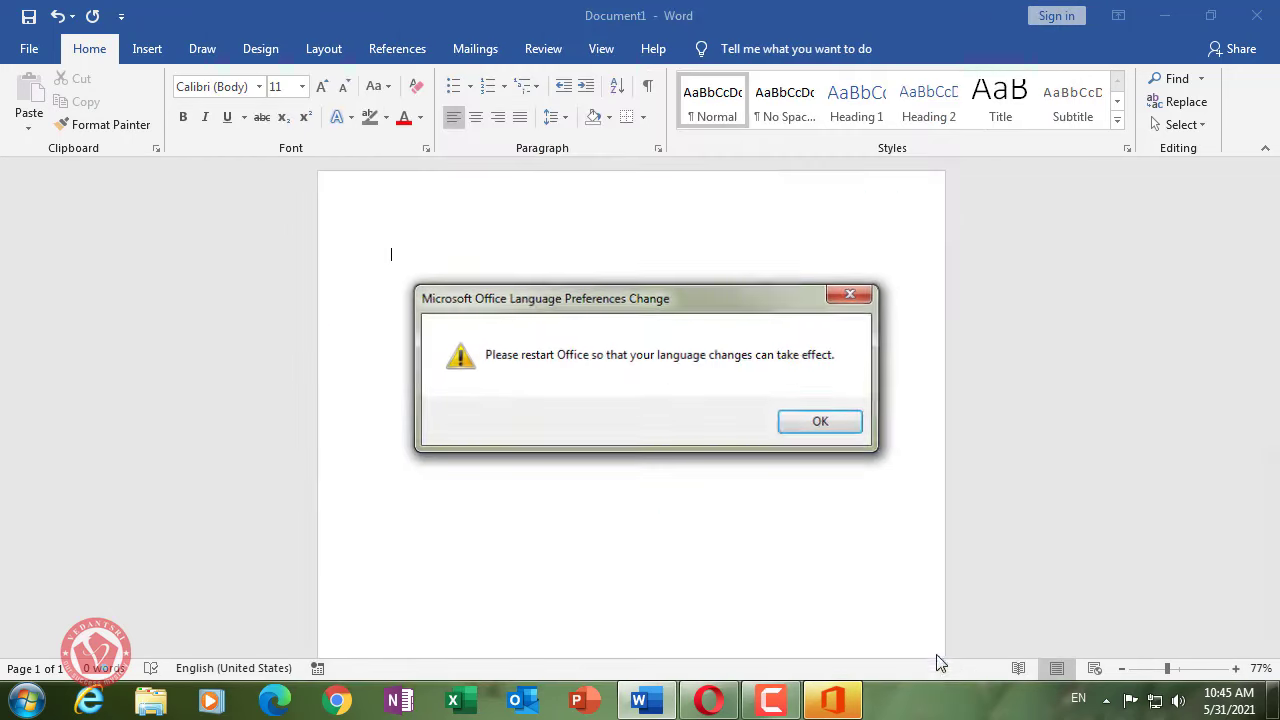
{"action": "left_click", "coordinate": [838, 428]}
{"action": "left_click", "coordinate": [1262, 17]}
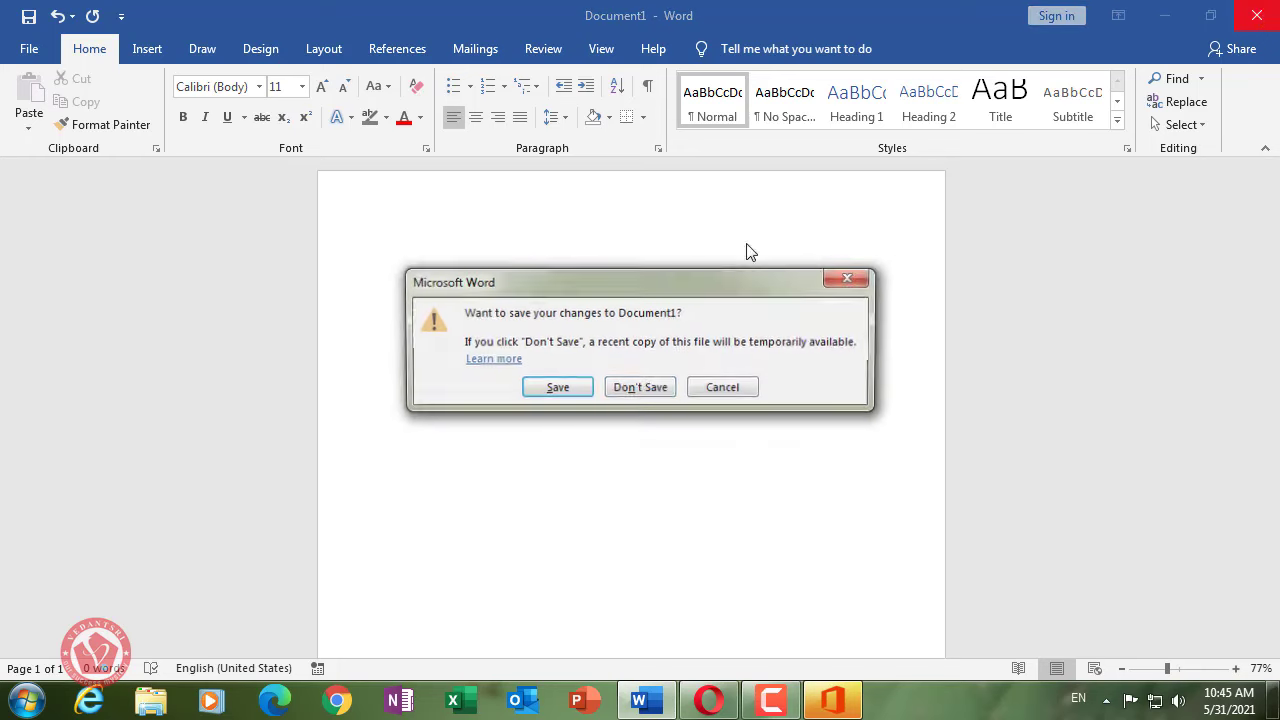
- Discard Document1 changes, dismiss the Office installer error, and restart Word
{"action": "left_click", "coordinate": [640, 389]}
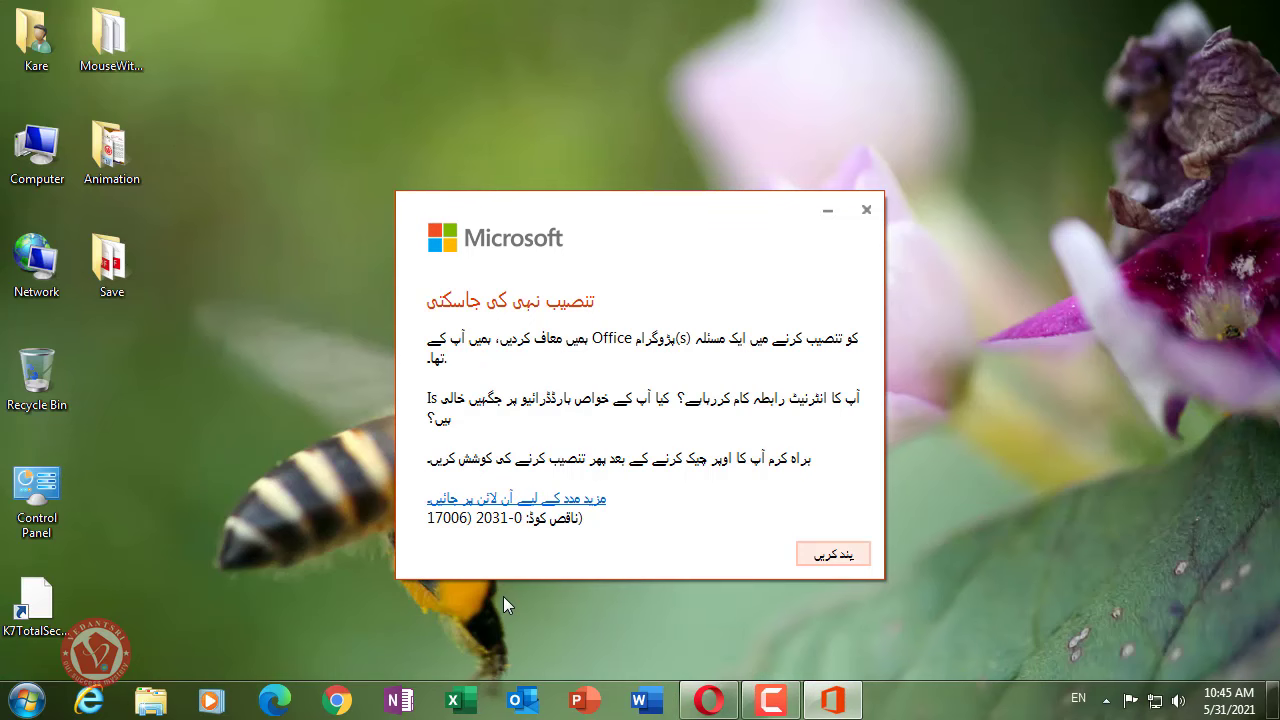
{"action": "key", "text": "Return"}
{"action": "left_click", "coordinate": [646, 700]}
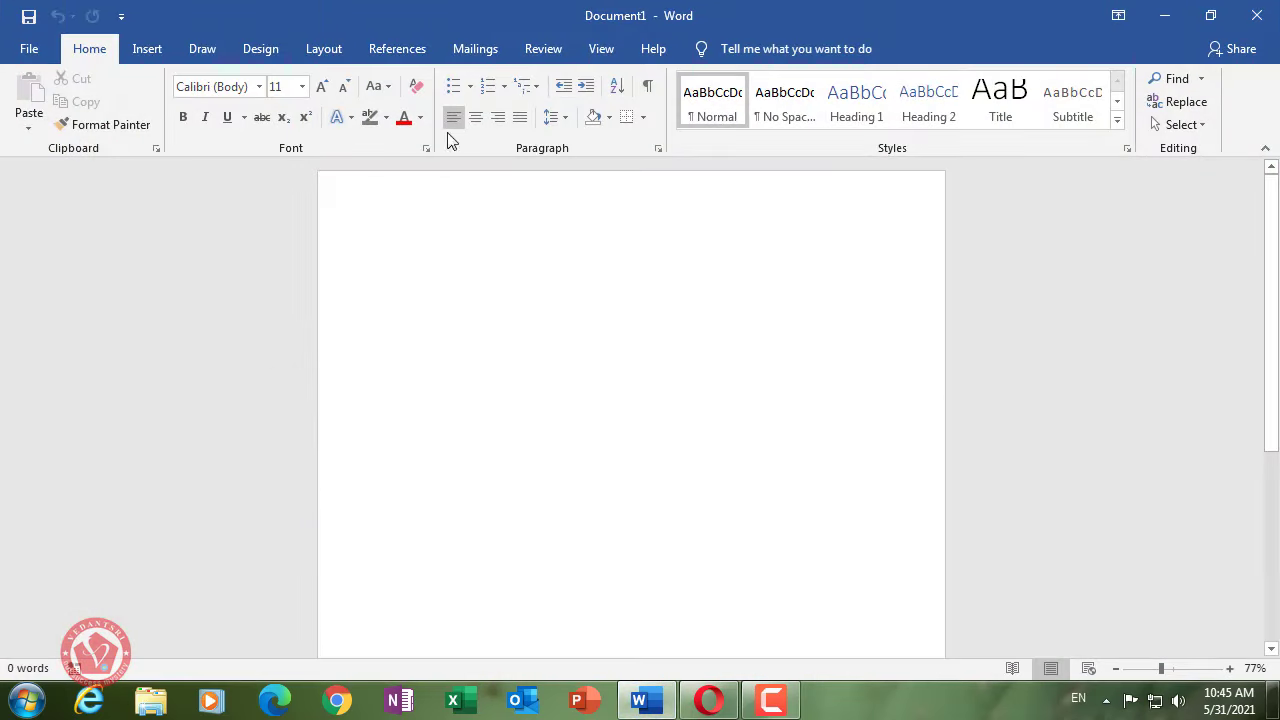
{"action": "key", "text": "alt+f"}
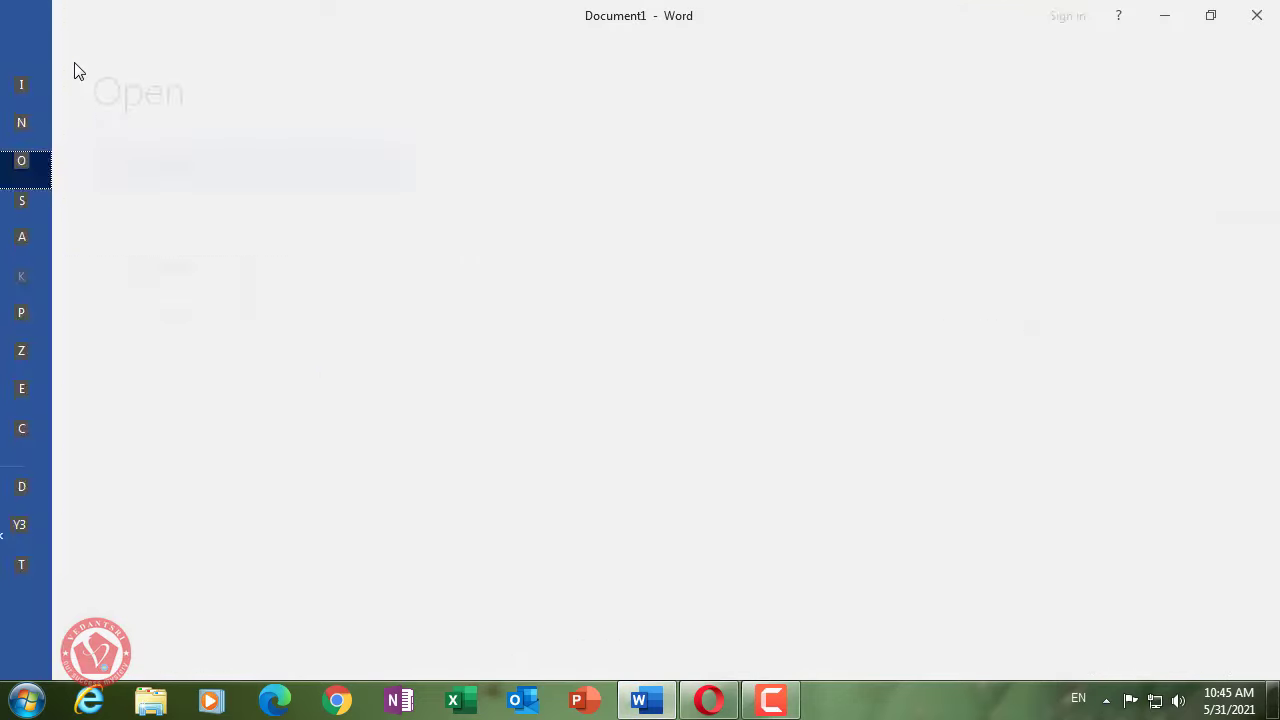
{"action": "key", "text": "t"}
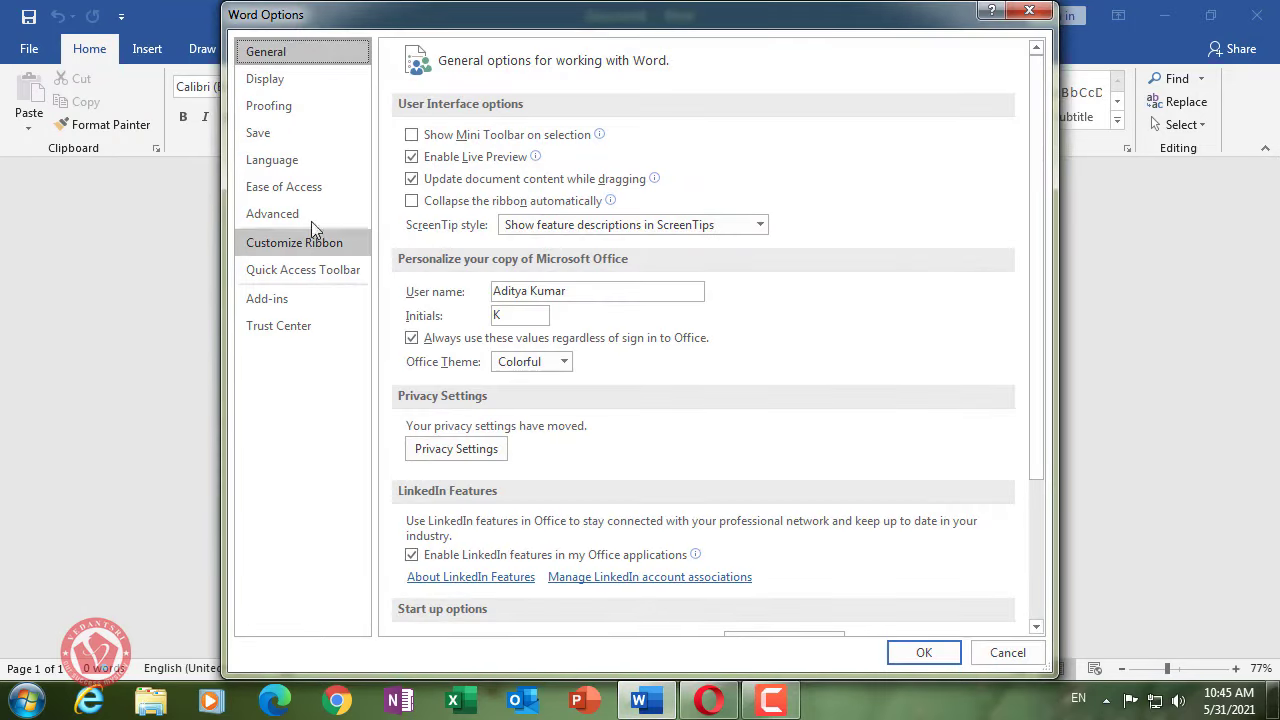
{"action": "left_click", "coordinate": [298, 160]}
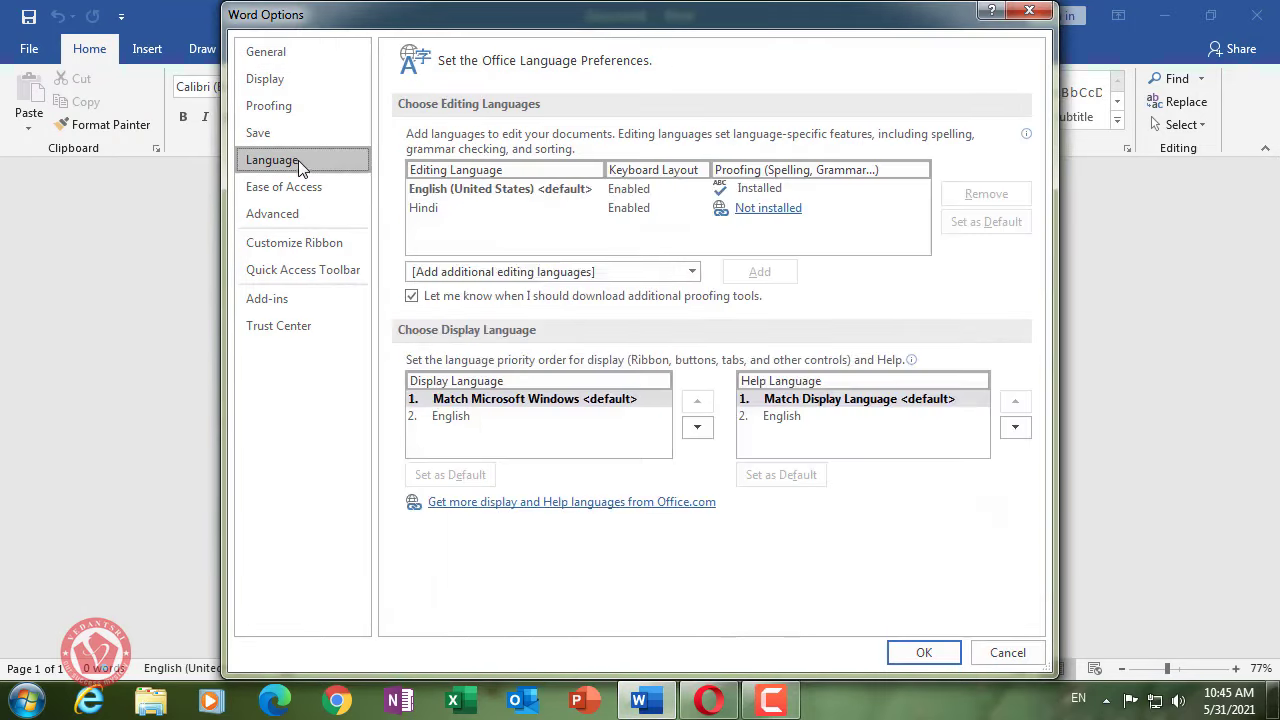
{"action": "left_click", "coordinate": [450, 207]}
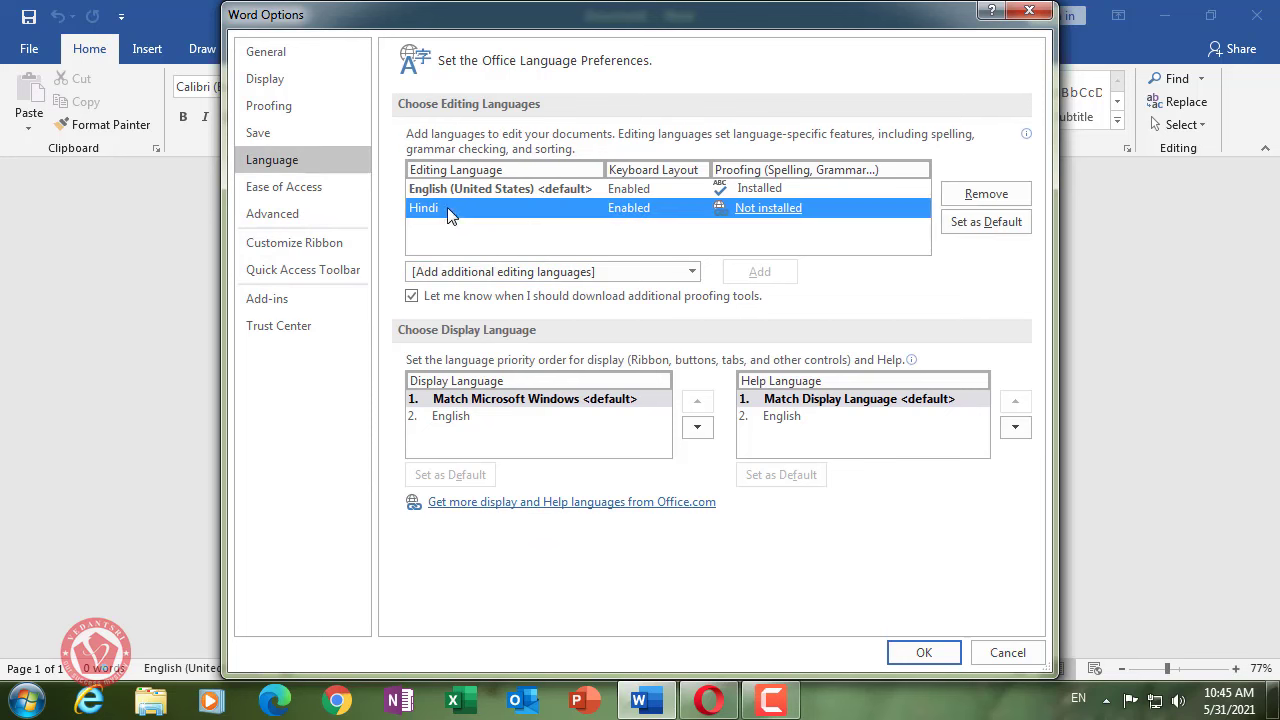
{"action": "left_click", "coordinate": [1078, 698]}
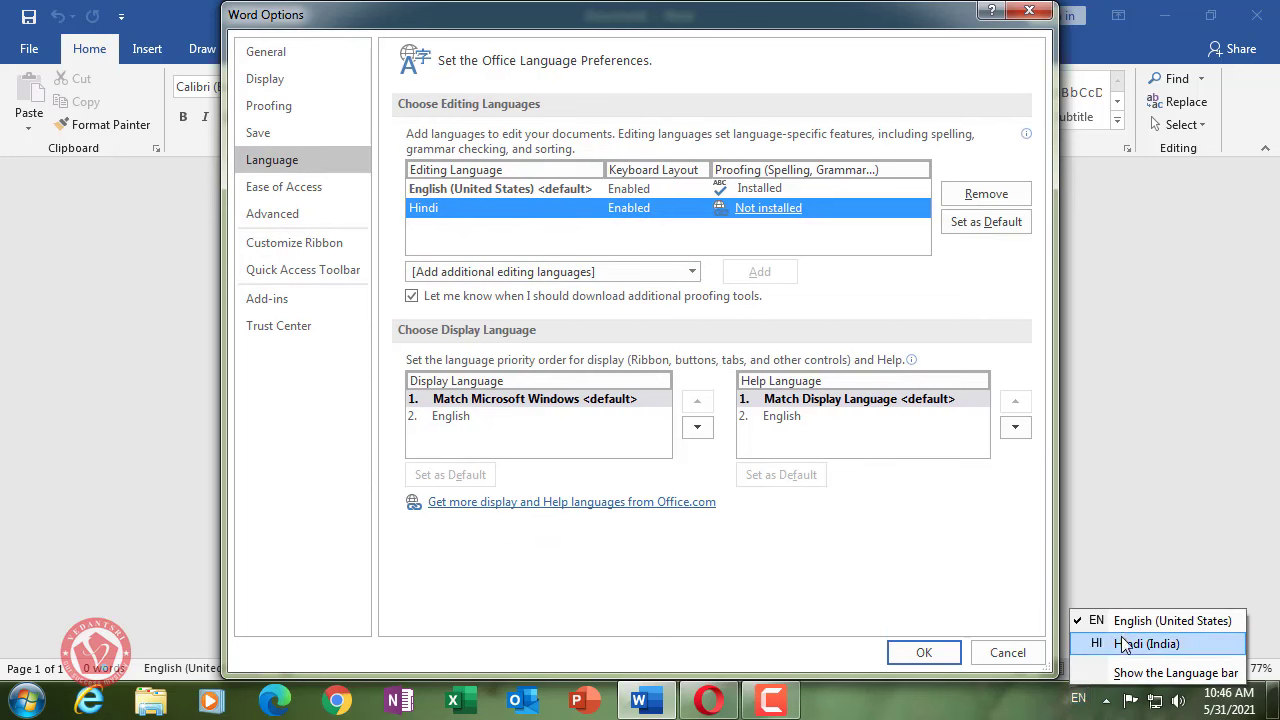
{"action": "left_click", "coordinate": [1017, 650]}
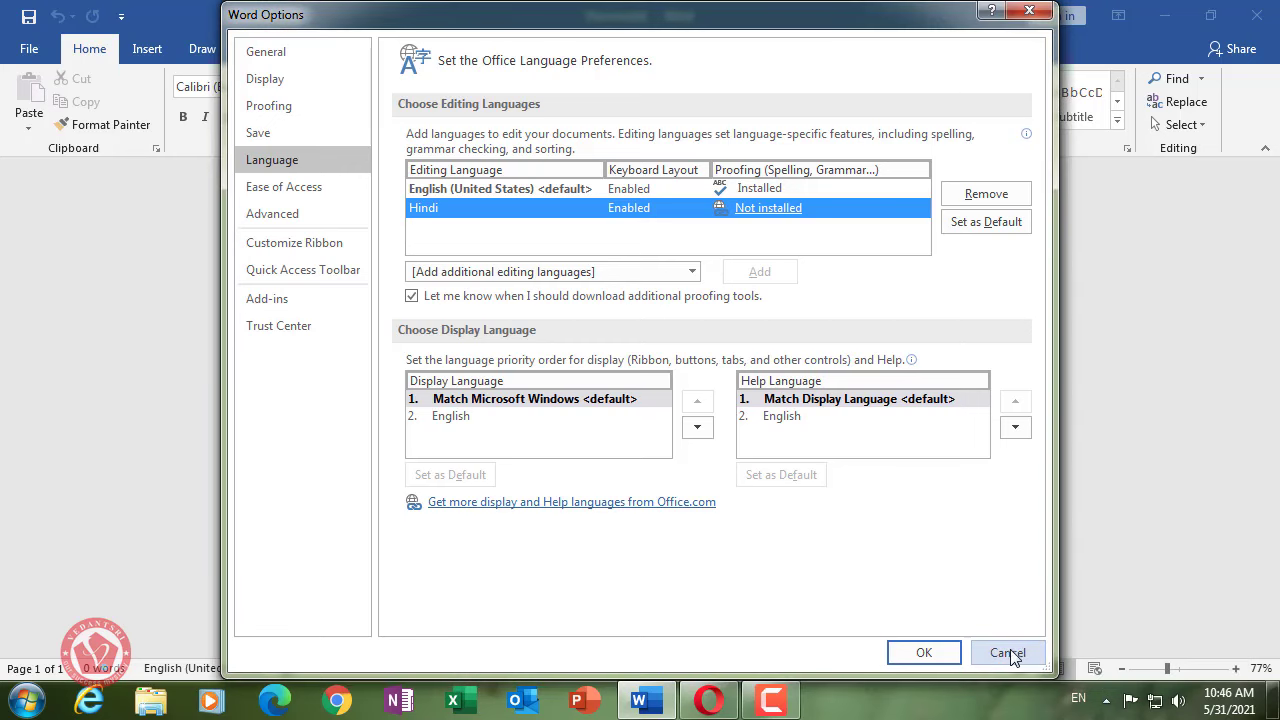
{"action": "left_click", "coordinate": [1008, 651]}
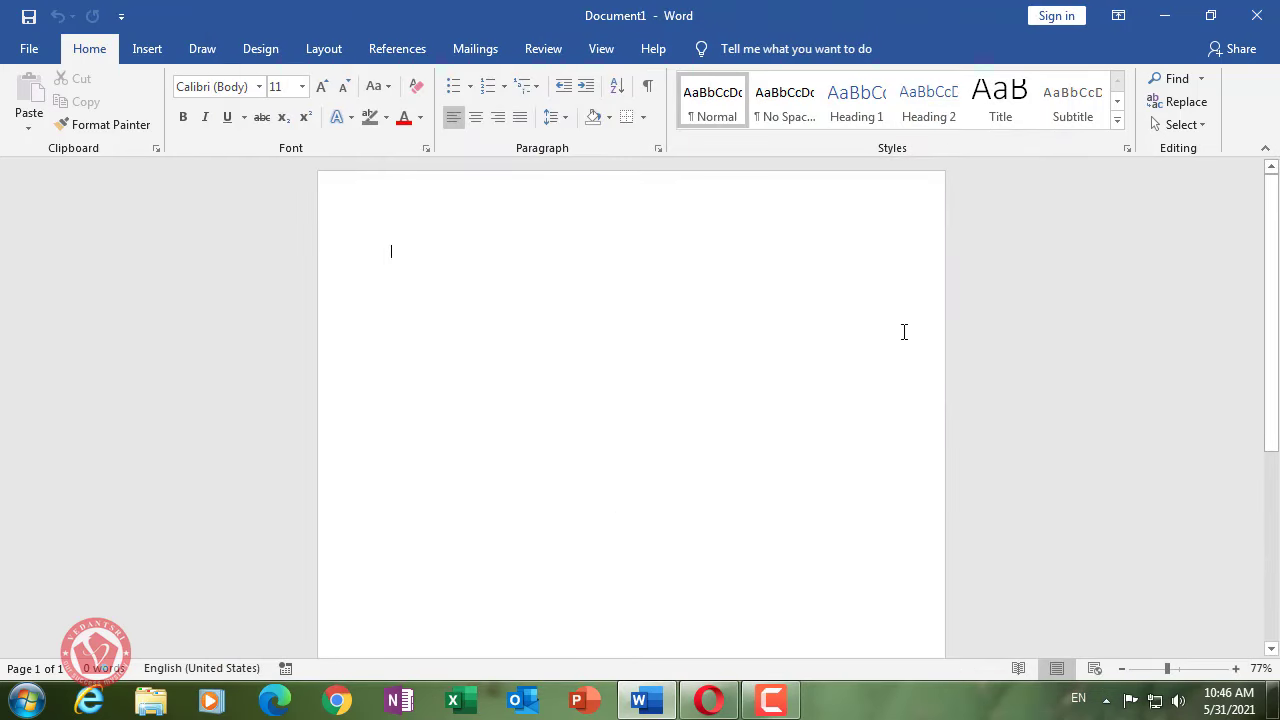